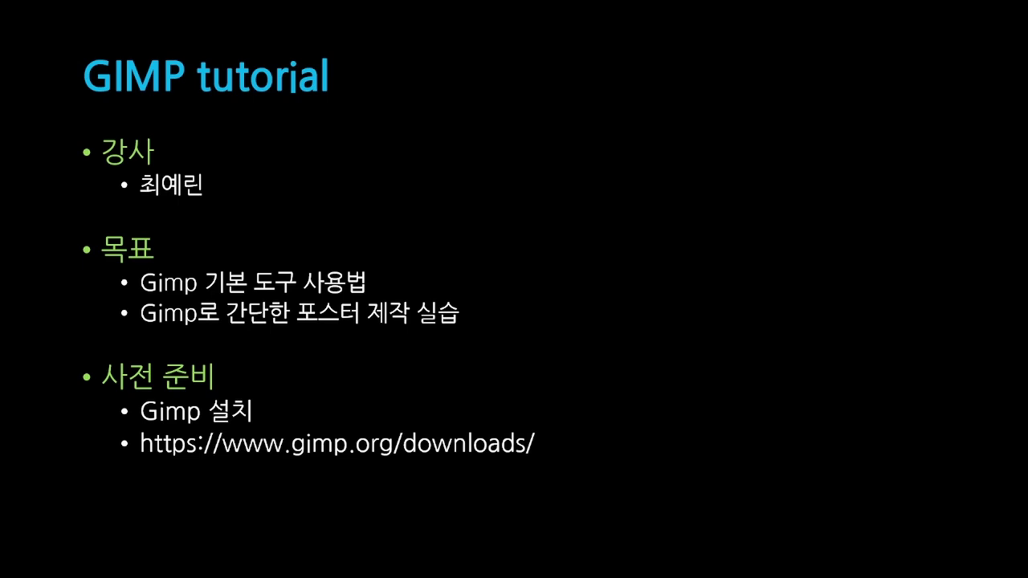
# Step: Advance to the GIMP 소개 slide, end the show, edit slide 2's text, then switch to Chrome
pyautogui.press('Right')
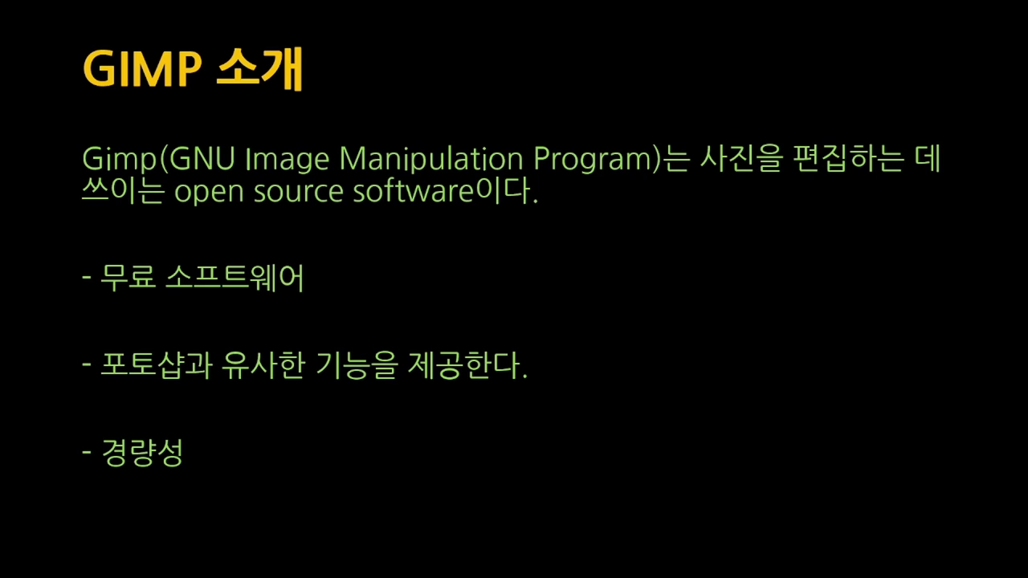
pyautogui.press('Escape')
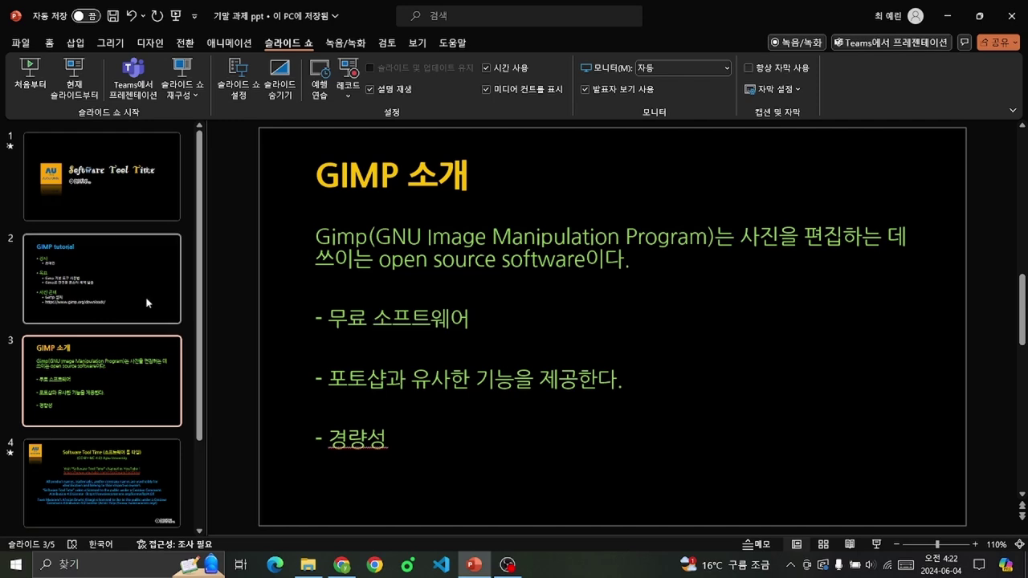
pyautogui.click(147, 303)
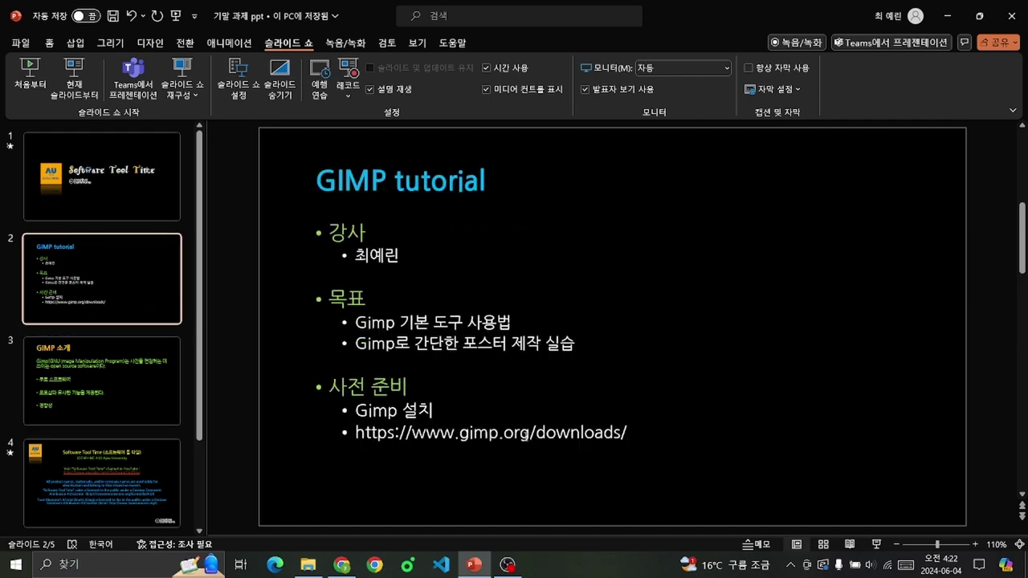
pyautogui.click(595, 432)
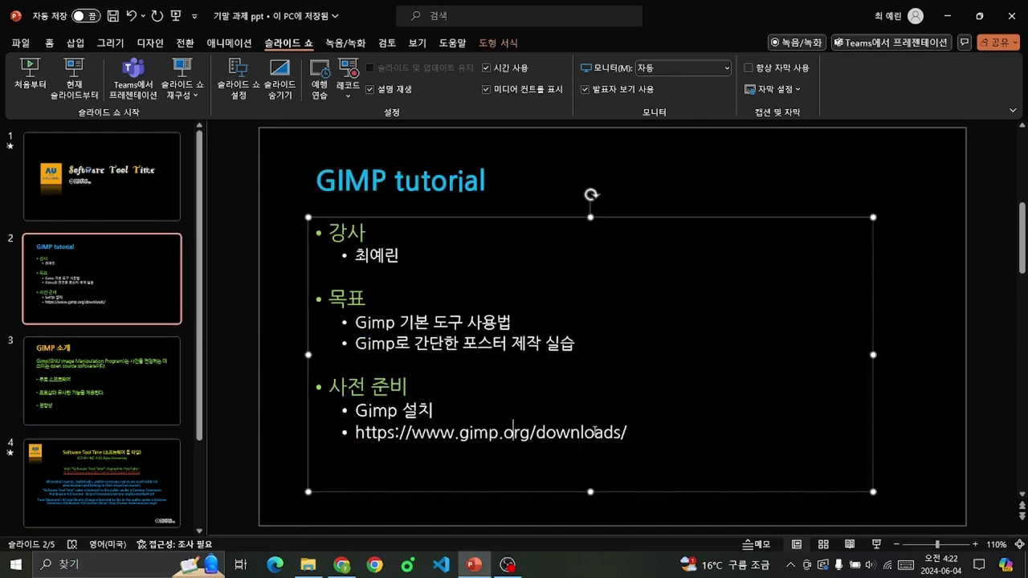
pyautogui.click(356, 564)
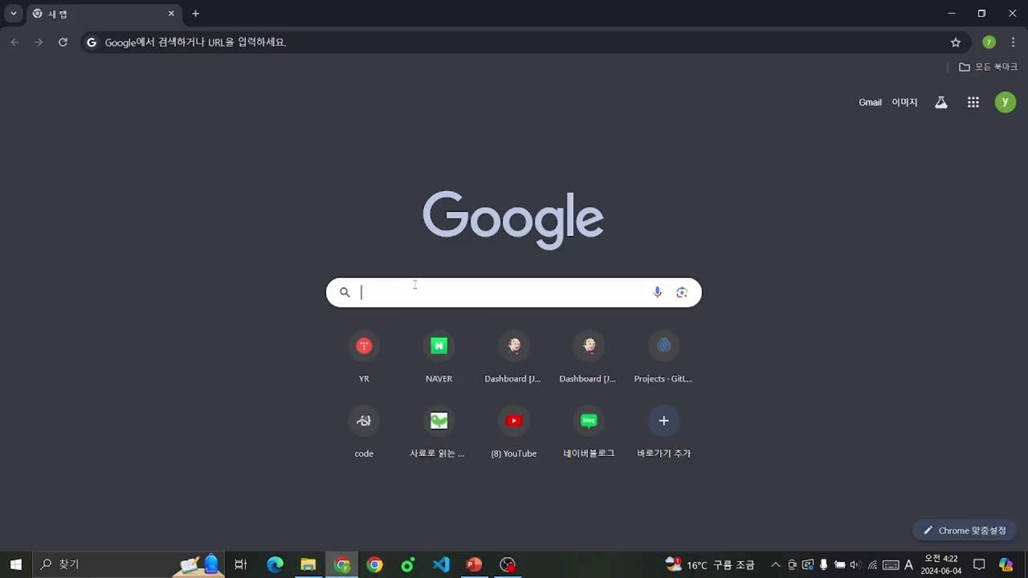
# Step: Search Google for 'gimp' and scroll through the results toward the gimp.org downloads
pyautogui.write('gimp')
pyautogui.press('Return')
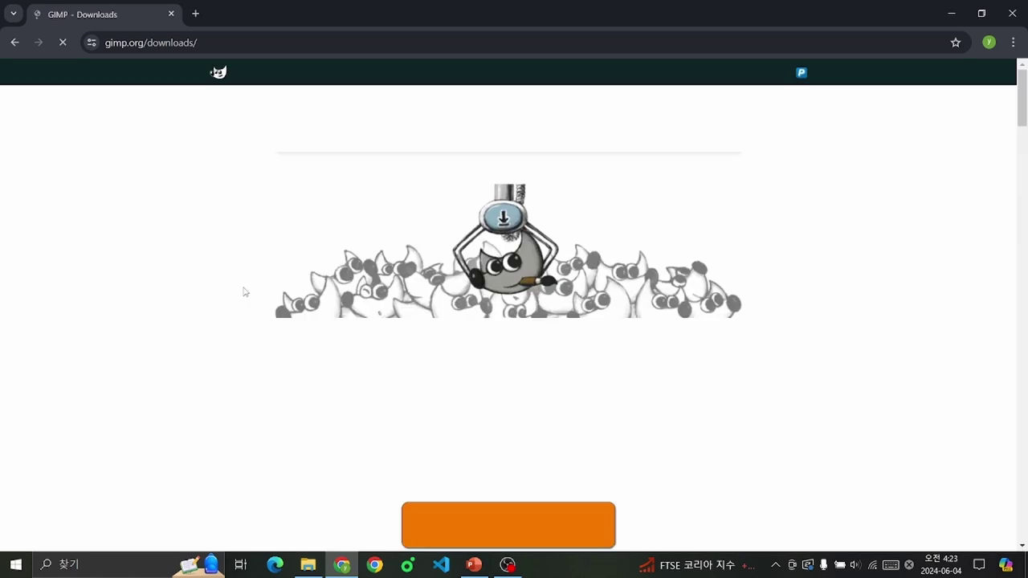
pyautogui.scroll(-1, 346, 277)
pyautogui.scroll(-1, 370, 269)
pyautogui.scroll(-1, 393, 261)
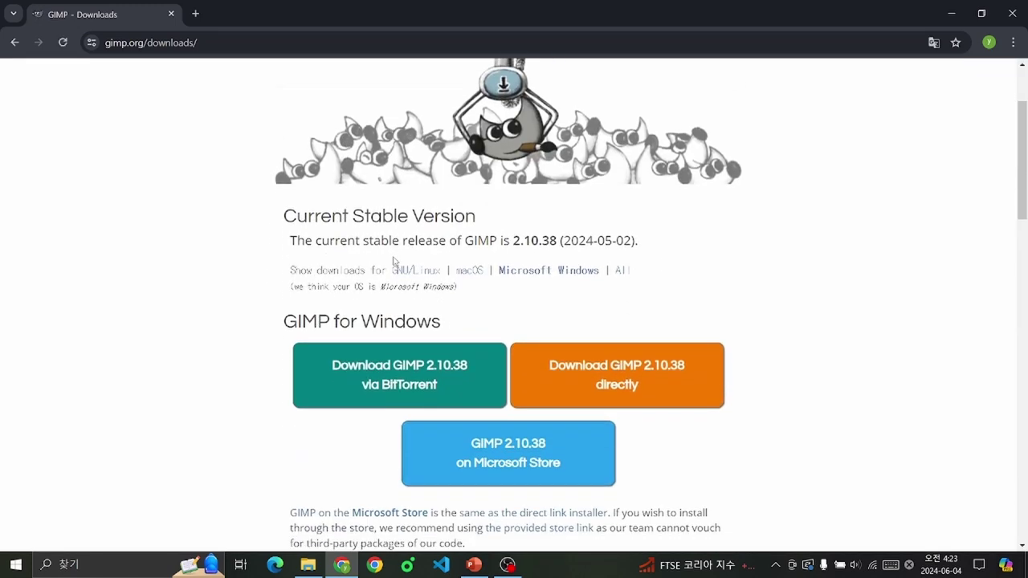
# Step: Download the GIMP 2.10.38 Windows installer directly and run the downloaded setup file
pyautogui.click(431, 273)
pyautogui.click(471, 271)
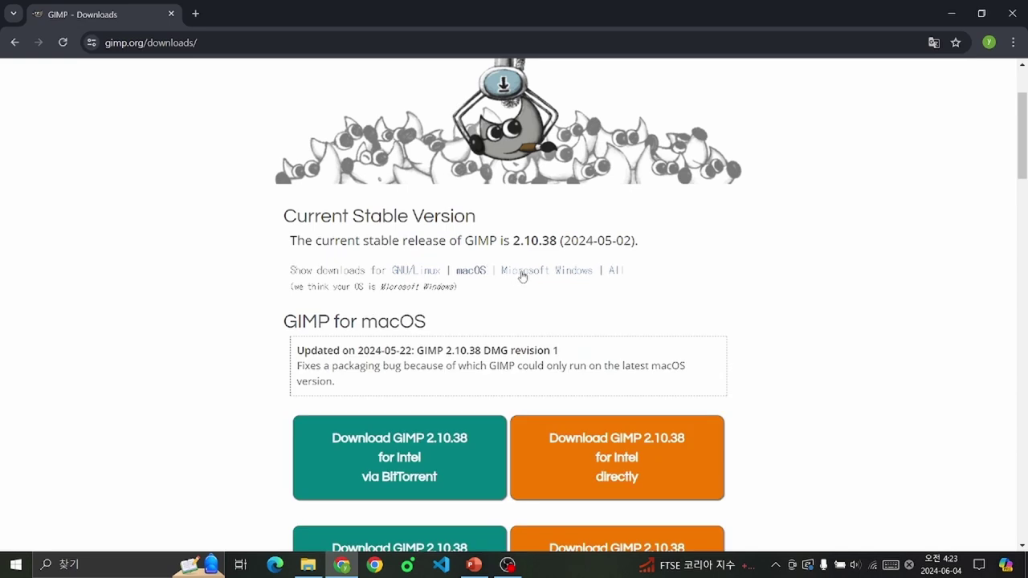
pyautogui.click(554, 274)
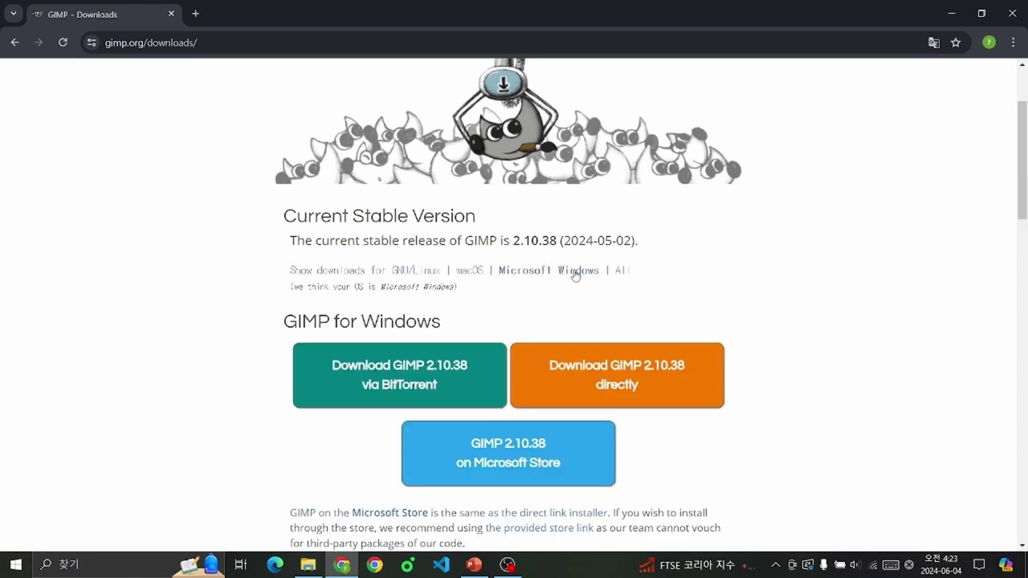
pyautogui.scroll(-1, 575, 276)
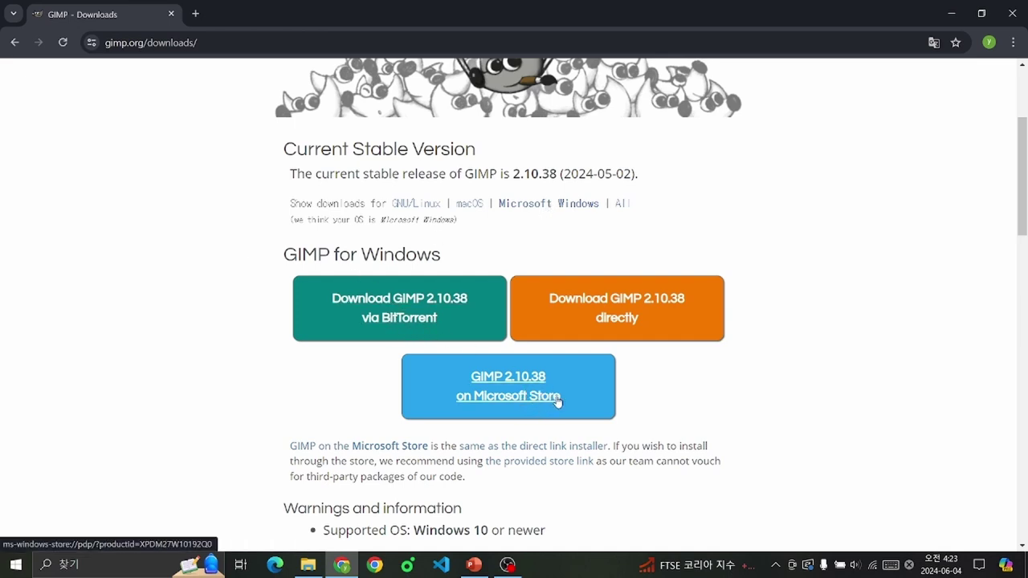
pyautogui.click(627, 310)
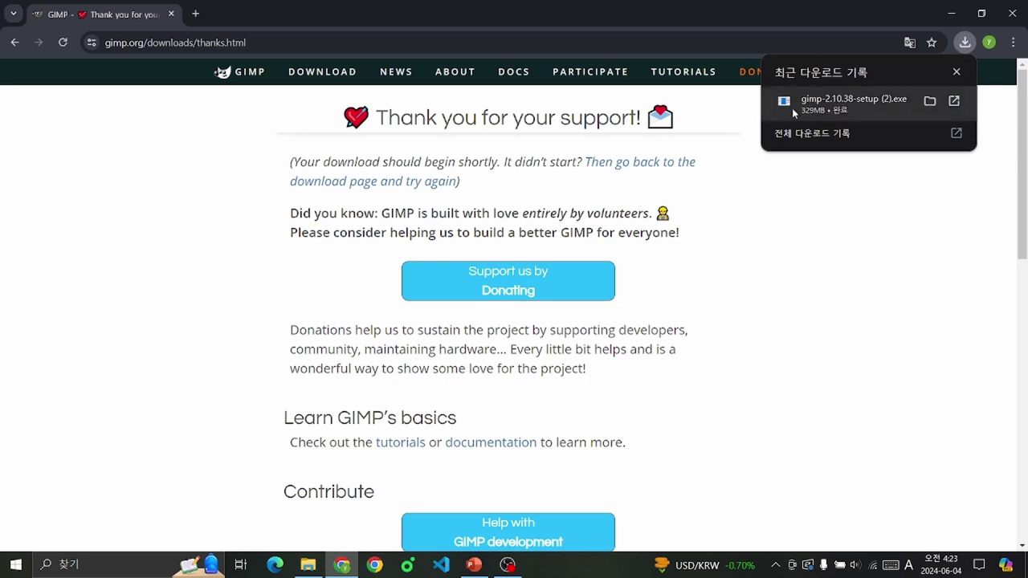
pyautogui.click(811, 116)
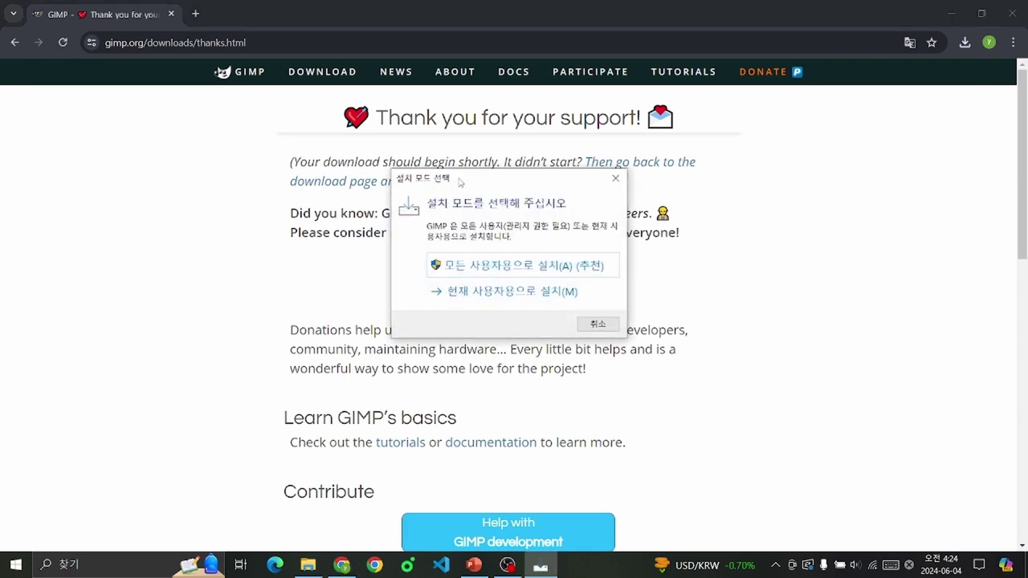
# Step: Choose to install for all users with English as the setup language
pyautogui.click(528, 266)
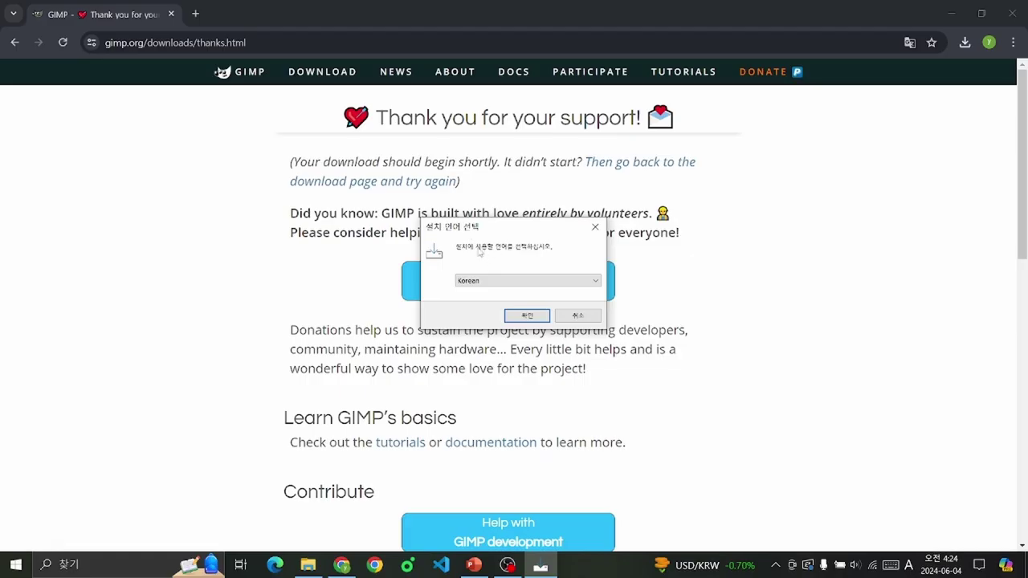
pyautogui.click(485, 281)
pyautogui.scroll(3, 485, 293)
pyautogui.scroll(3, 485, 297)
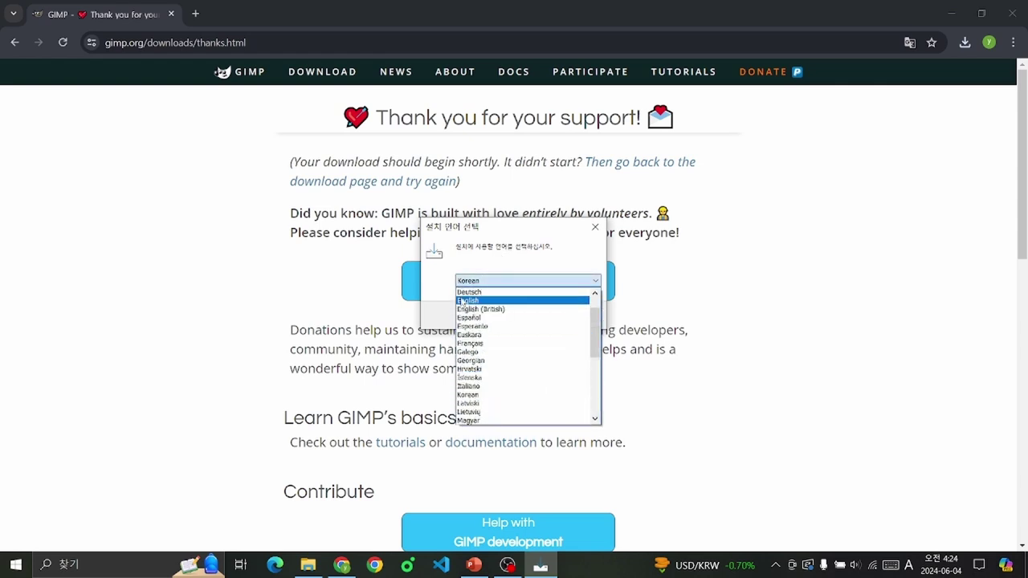
pyautogui.click(486, 301)
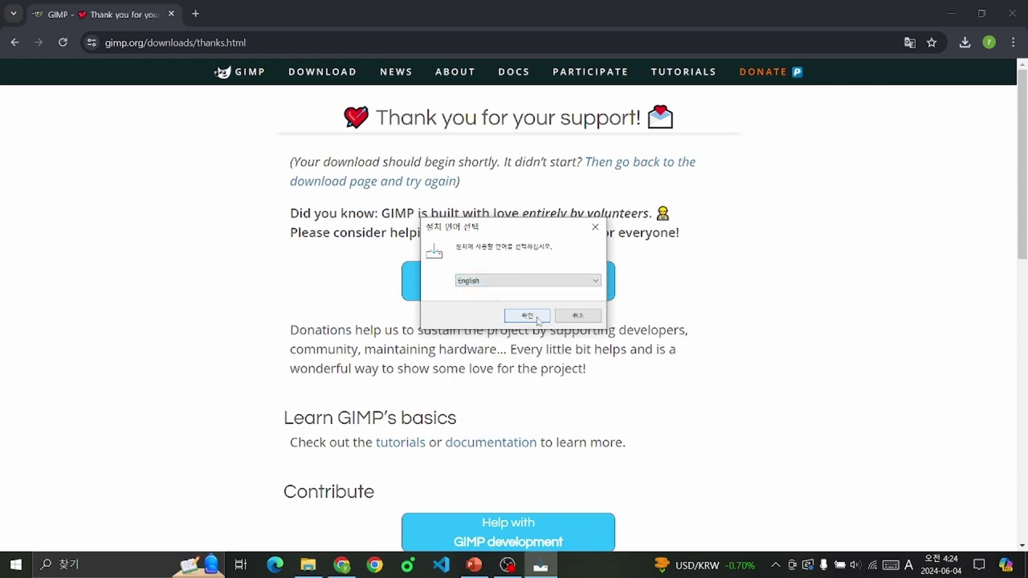
pyautogui.click(538, 318)
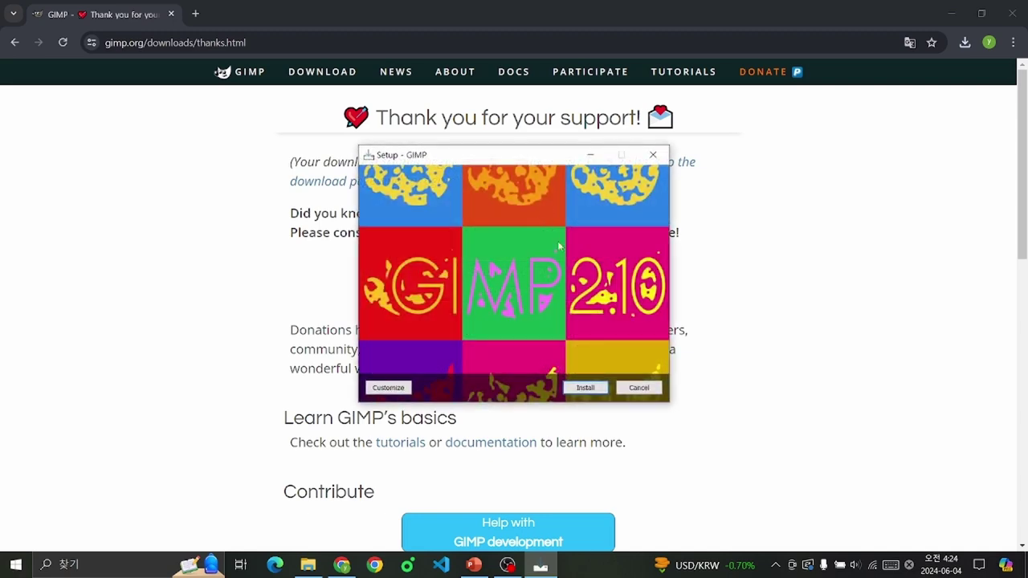
# Step: Glance at the Customize pages, then start the default GIMP 2.10 installation
pyautogui.click(403, 389)
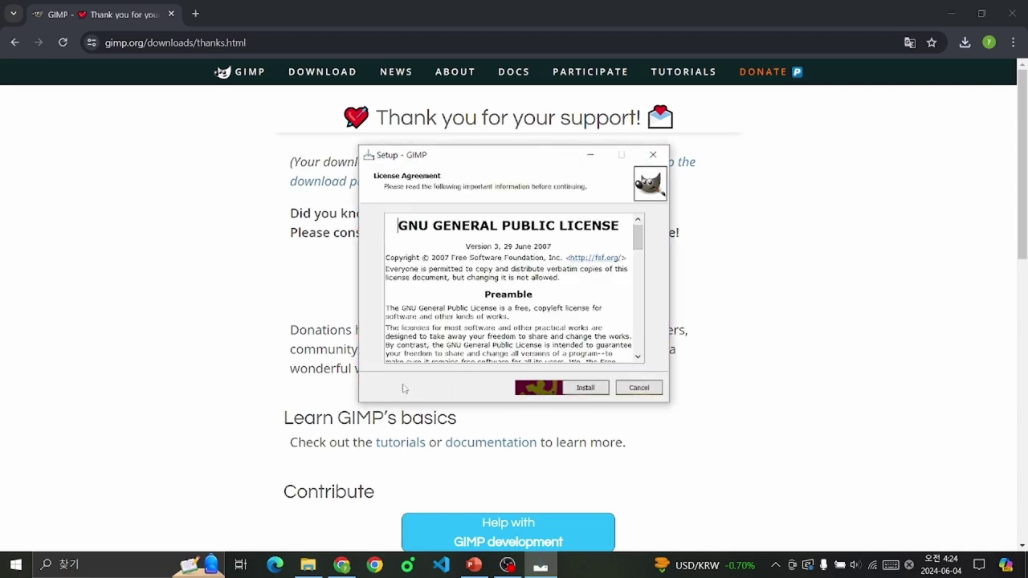
pyautogui.click(580, 389)
pyautogui.click(547, 393)
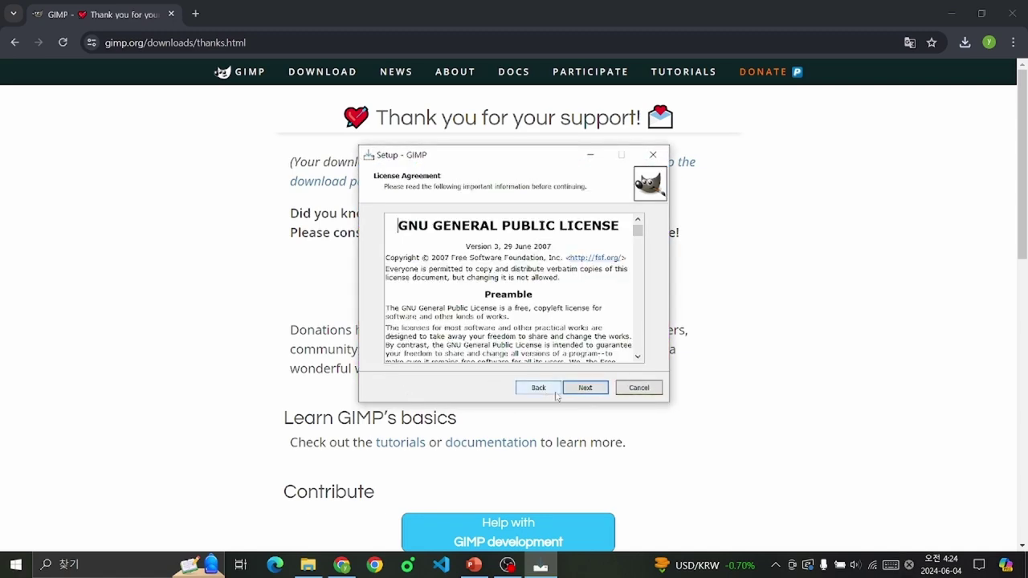
pyautogui.click(531, 389)
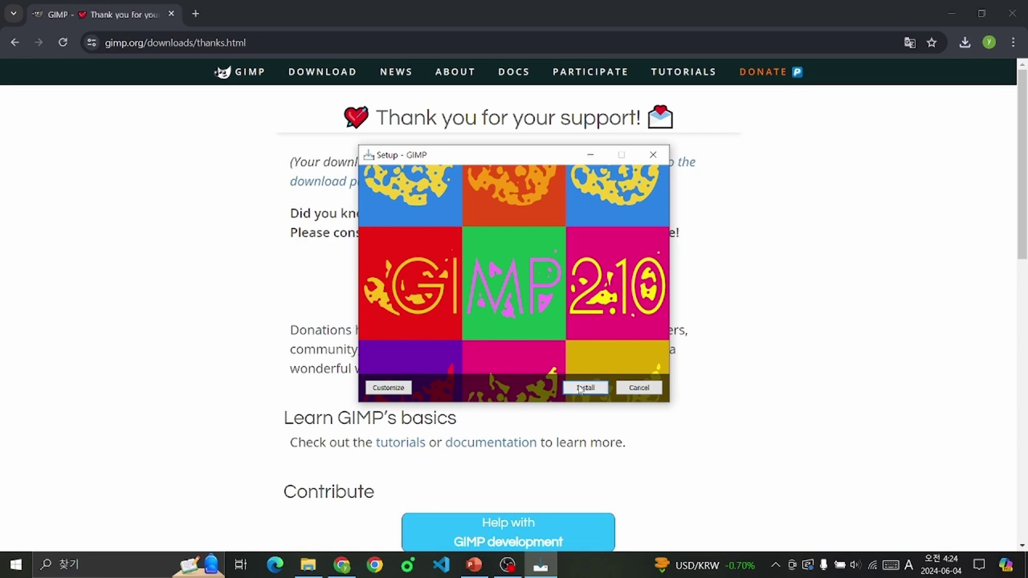
pyautogui.click(584, 389)
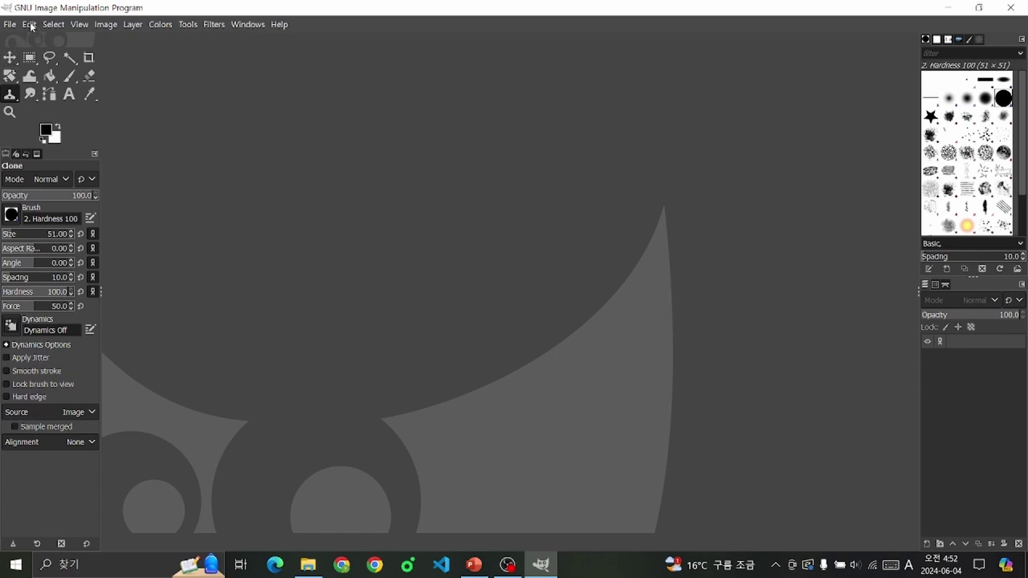
pyautogui.click(30, 25)
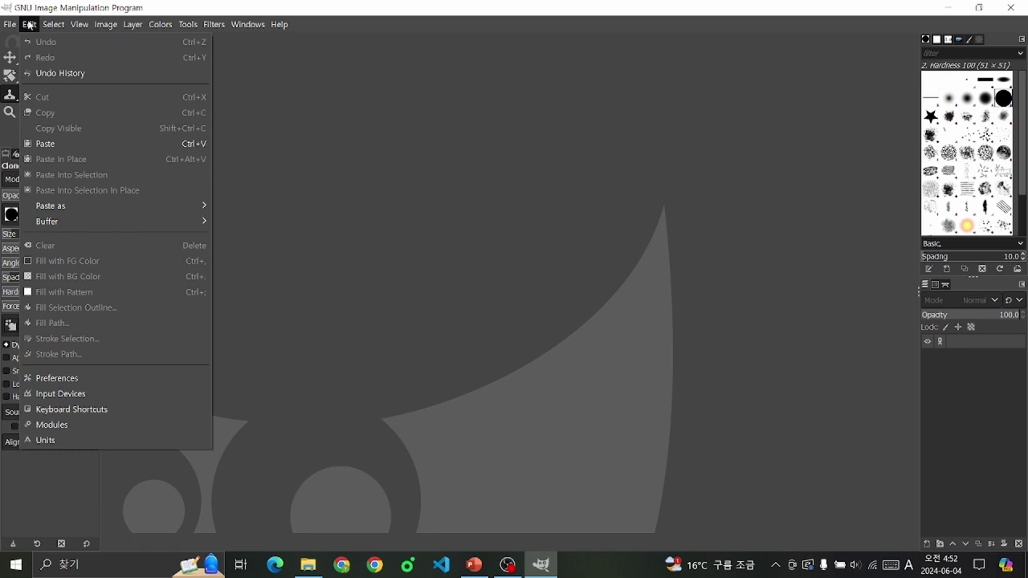
pyautogui.click(48, 378)
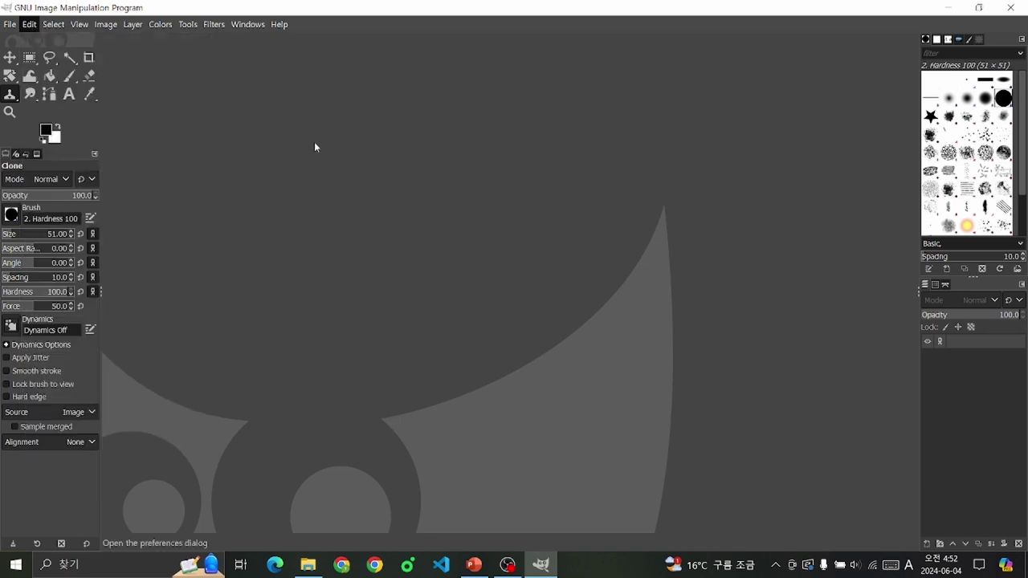
pyautogui.click(268, 202)
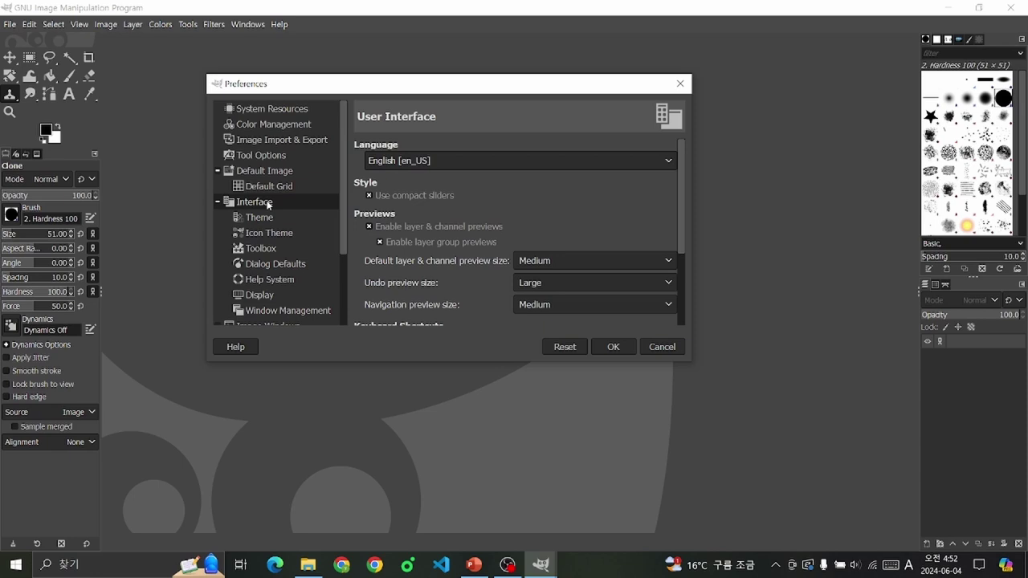
pyautogui.click(498, 160)
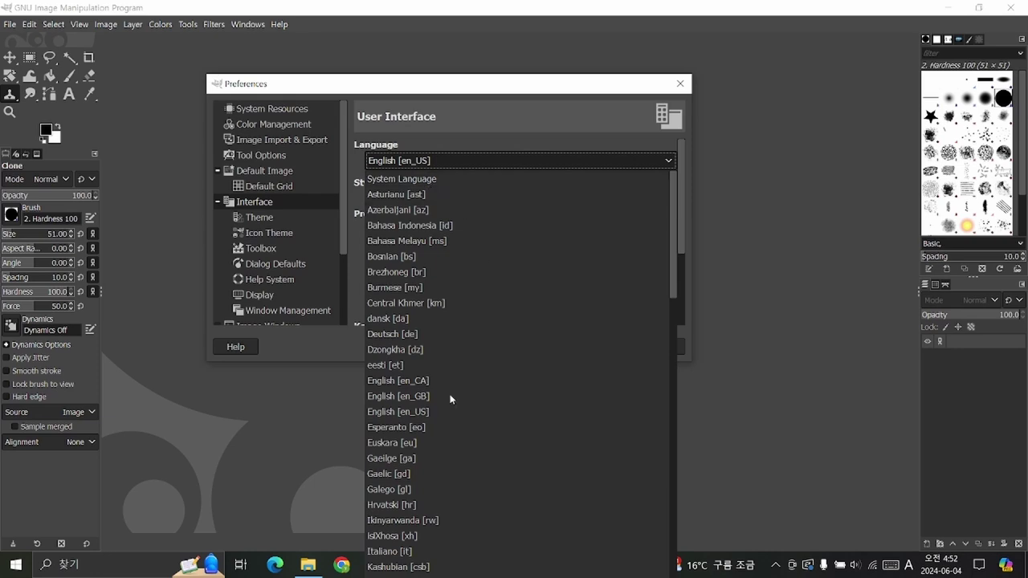
pyautogui.click(428, 413)
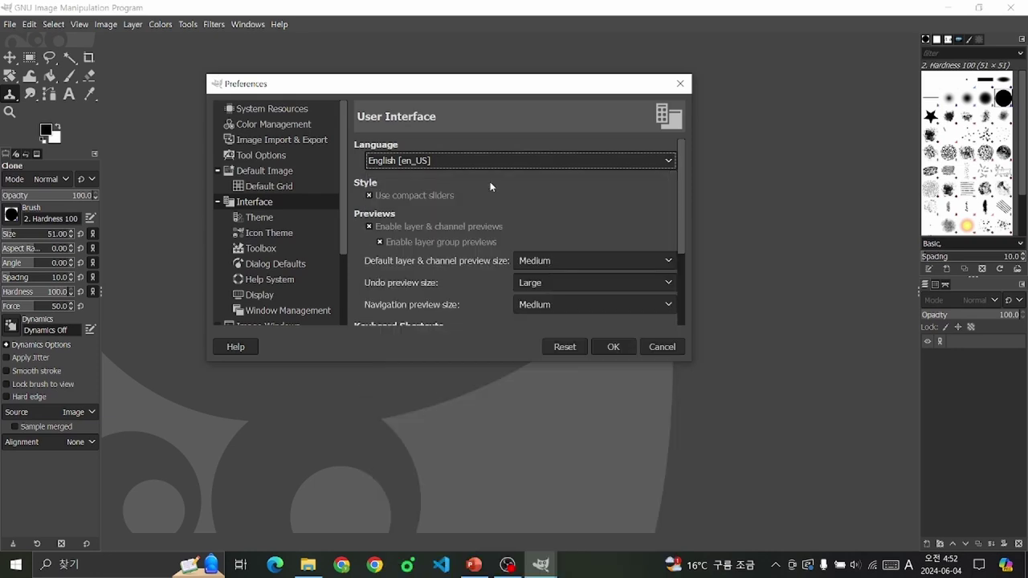
pyautogui.click(652, 347)
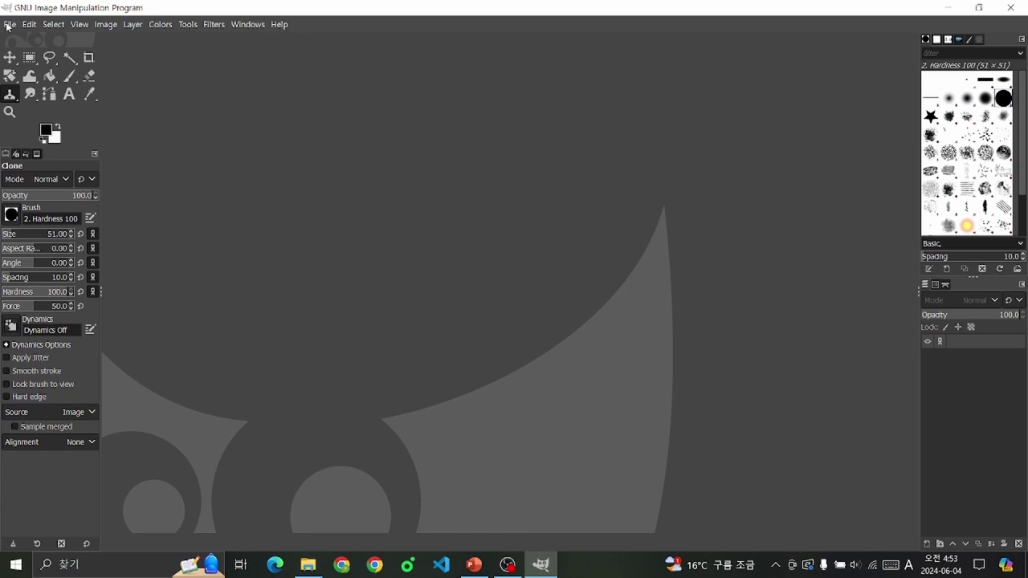
# Step: Peek at the File menu and toggle the dock between Paths and Layers
pyautogui.click(7, 25)
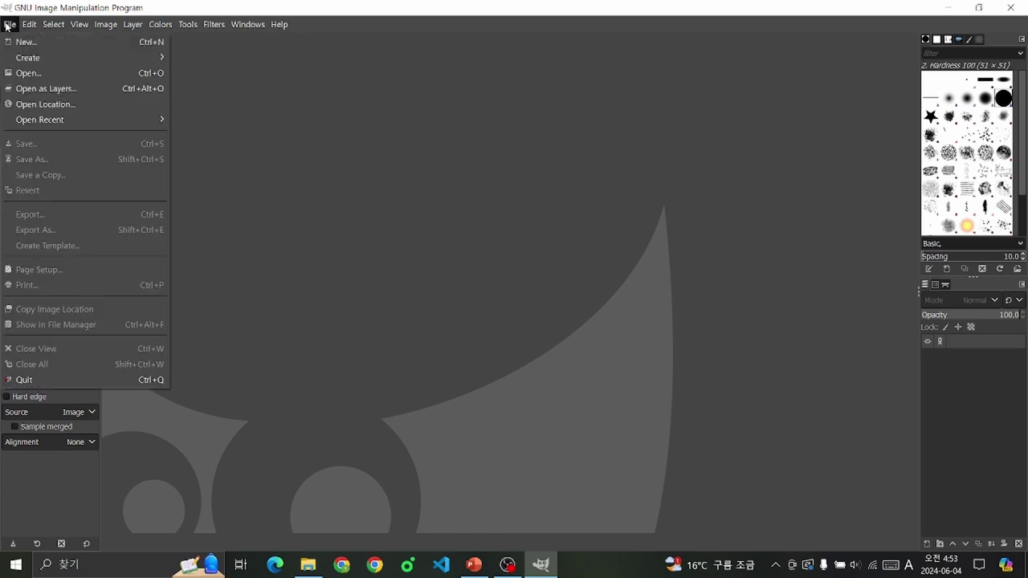
pyautogui.click(8, 26)
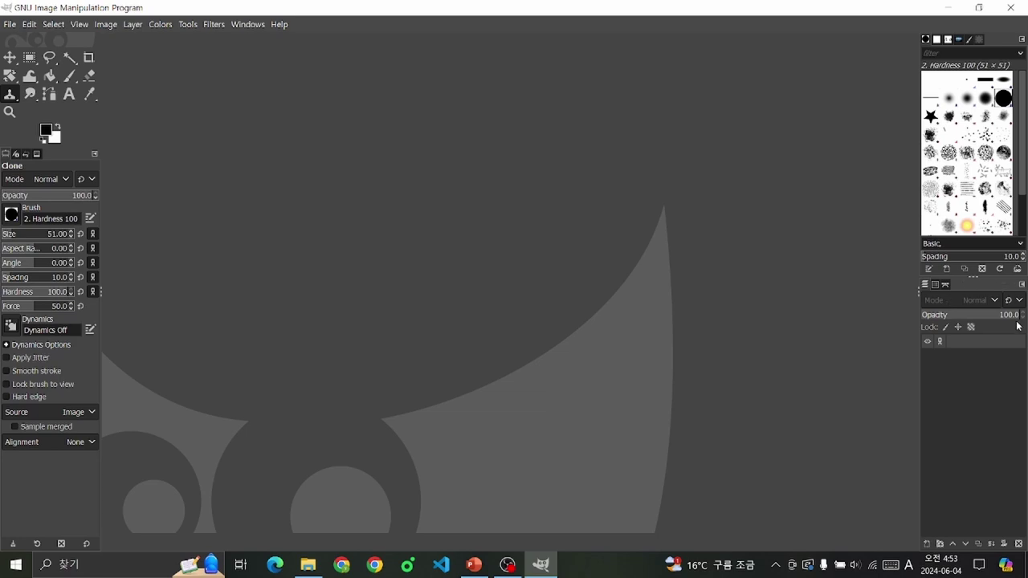
pyautogui.click(945, 286)
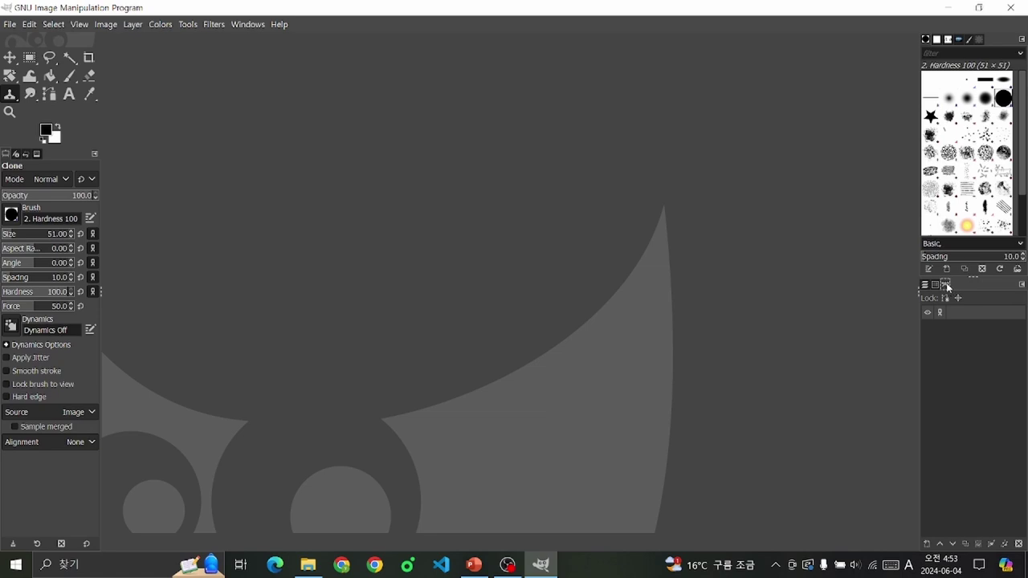
pyautogui.click(924, 284)
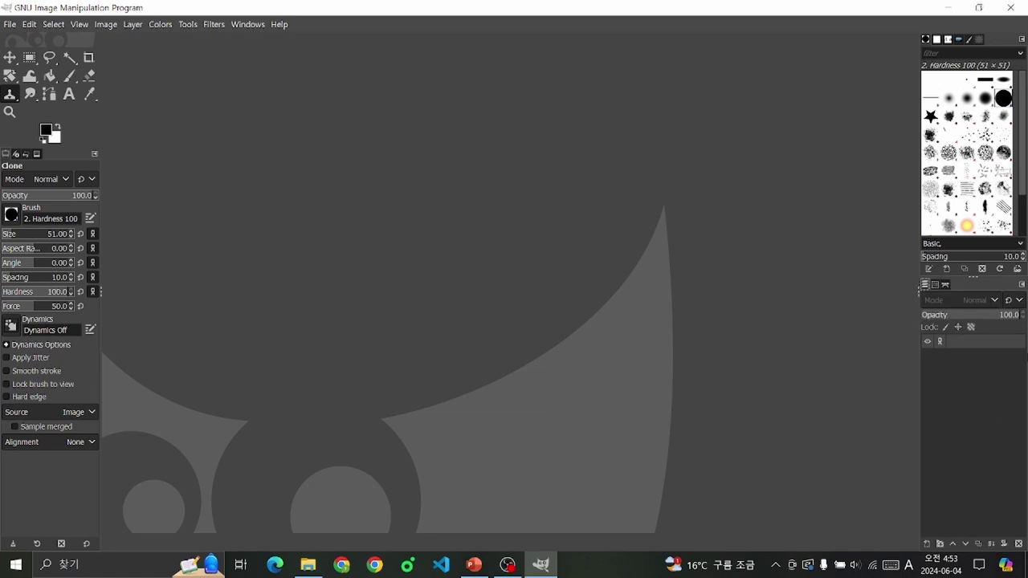
# Step: Try a softer brush preset, return to Hardness 100, and glance at the Patterns
pyautogui.click(988, 102)
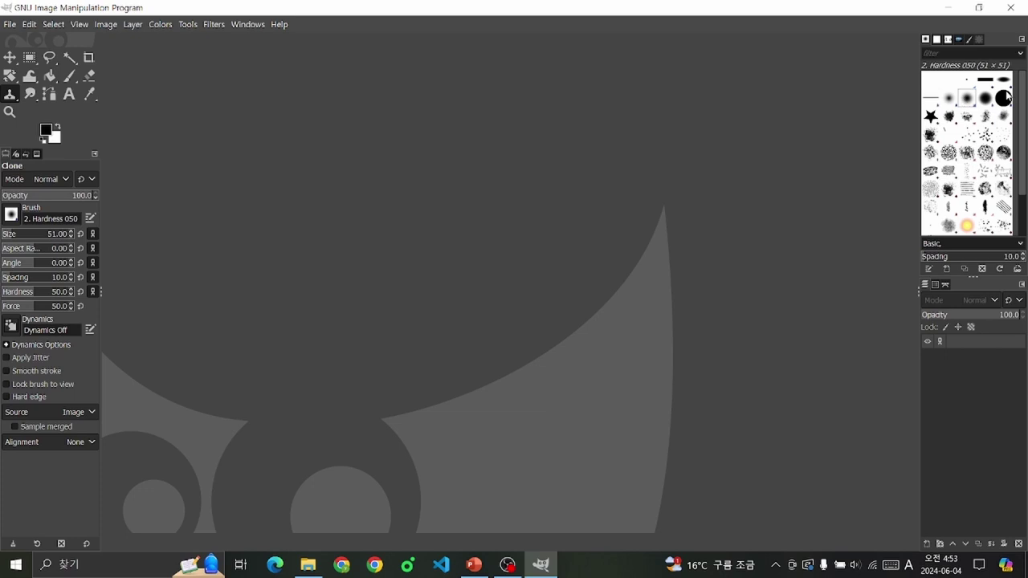
pyautogui.click(1004, 97)
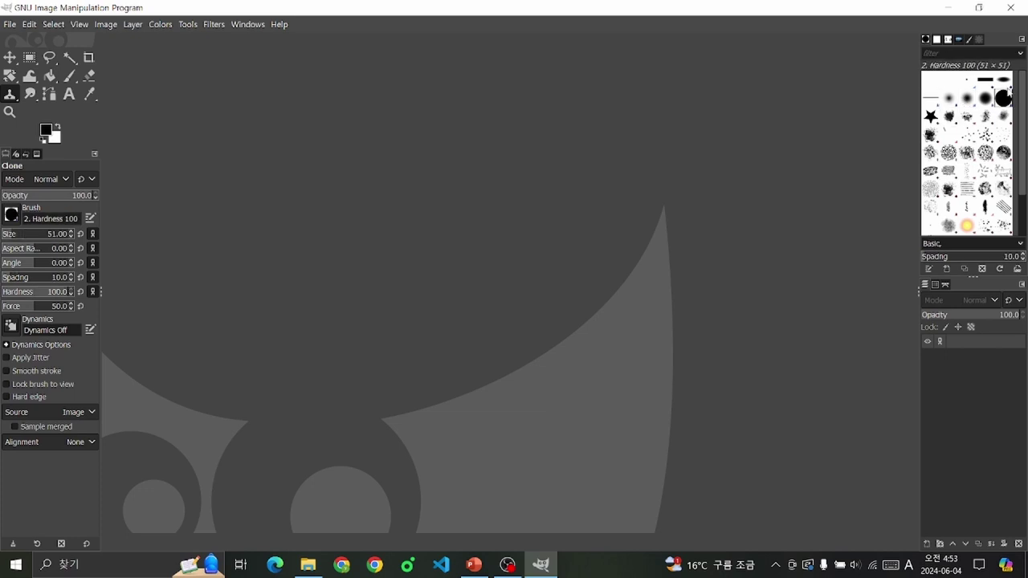
pyautogui.click(937, 38)
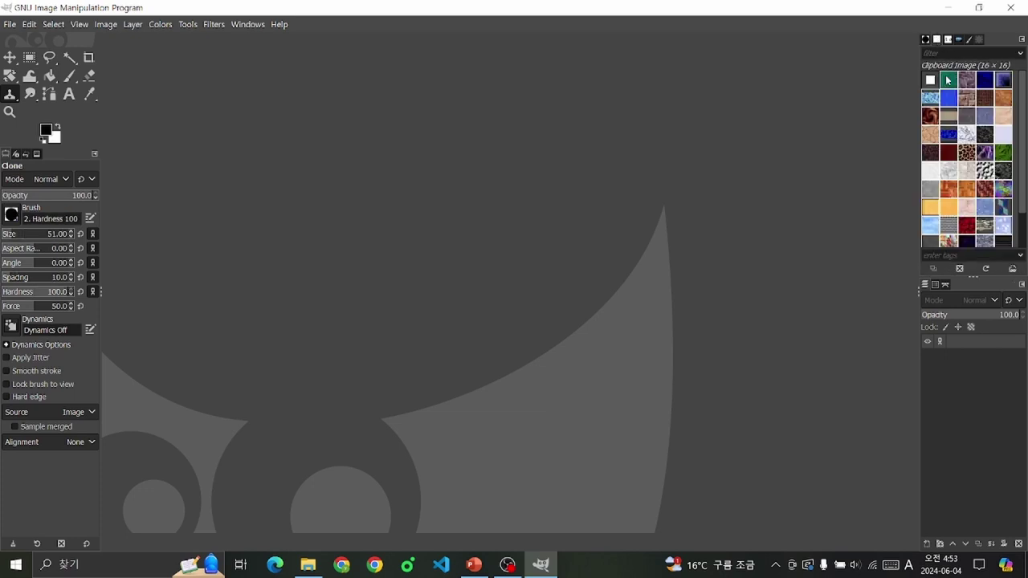
pyautogui.click(925, 39)
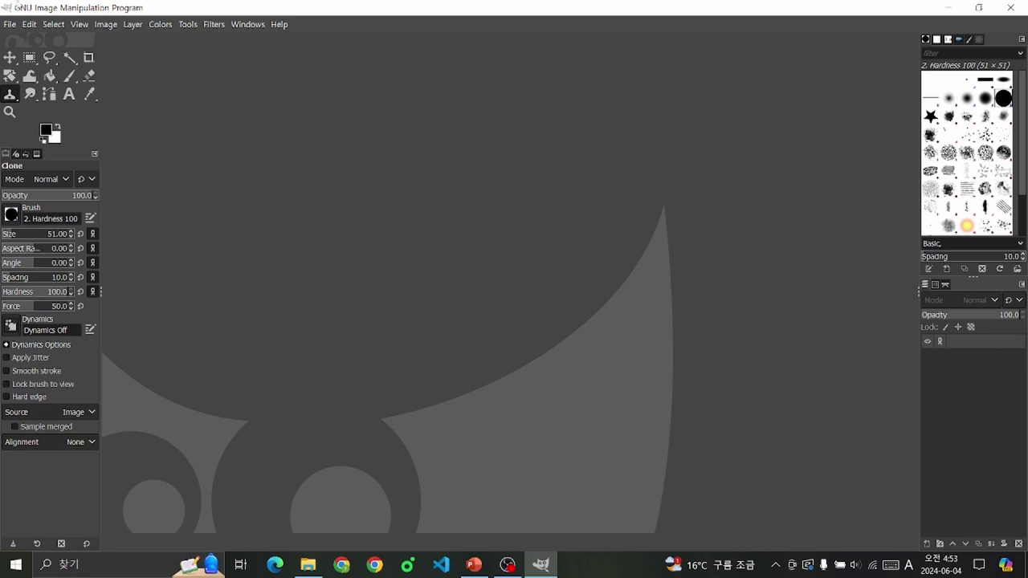
# Step: Bring up the File menu's command list
pyautogui.click(9, 24)
pyautogui.click(10, 24)
pyautogui.click(7, 26)
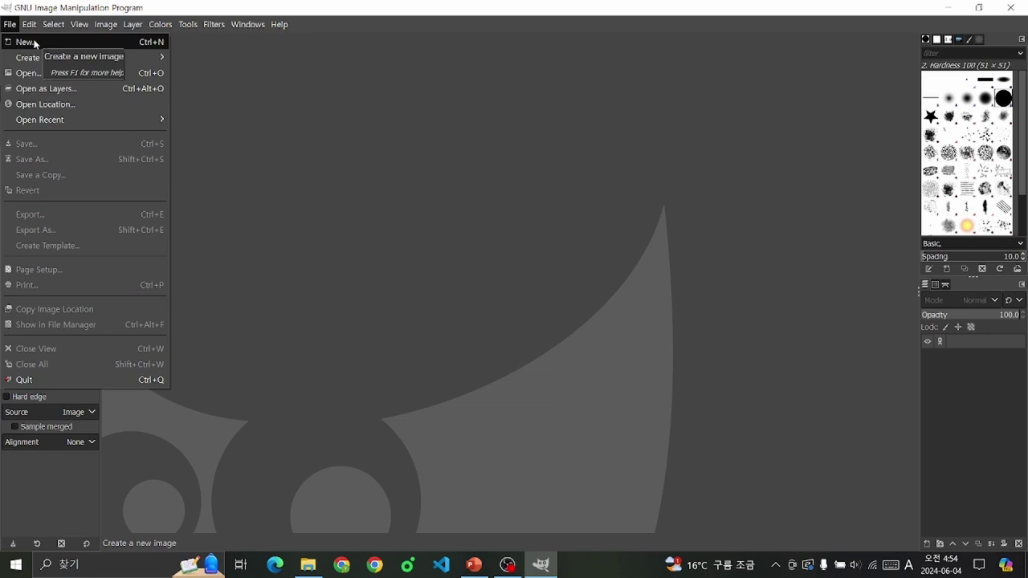
# Step: Create a new 1920 × 1080 px image via File > New, leaving Advanced Options collapsed
pyautogui.click(35, 44)
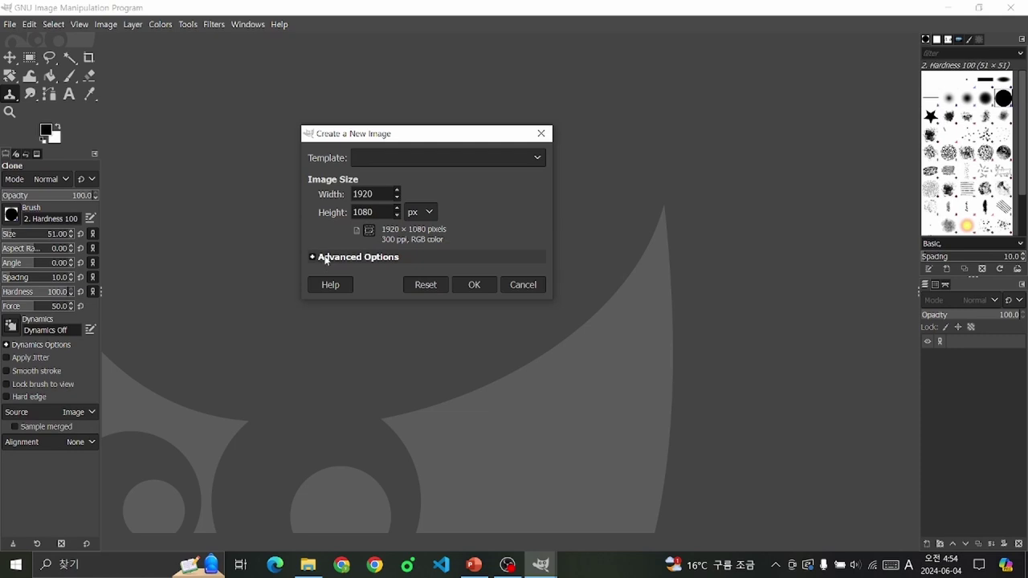
pyautogui.click(326, 258)
pyautogui.click(376, 257)
pyautogui.click(483, 285)
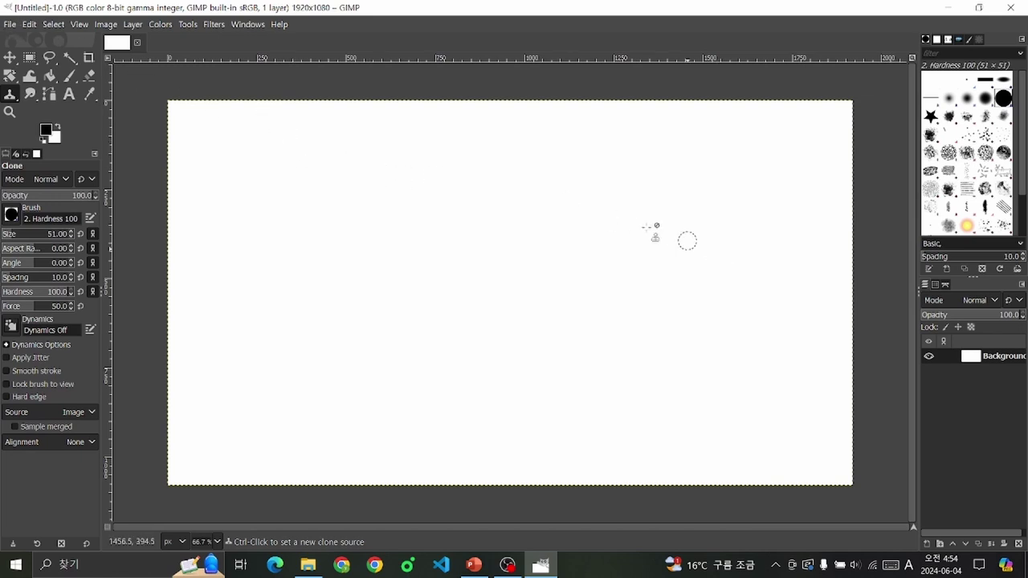
# Step: Browse the Image and Colors menus, then turn off View > Show Layer Boundary
pyautogui.click(103, 26)
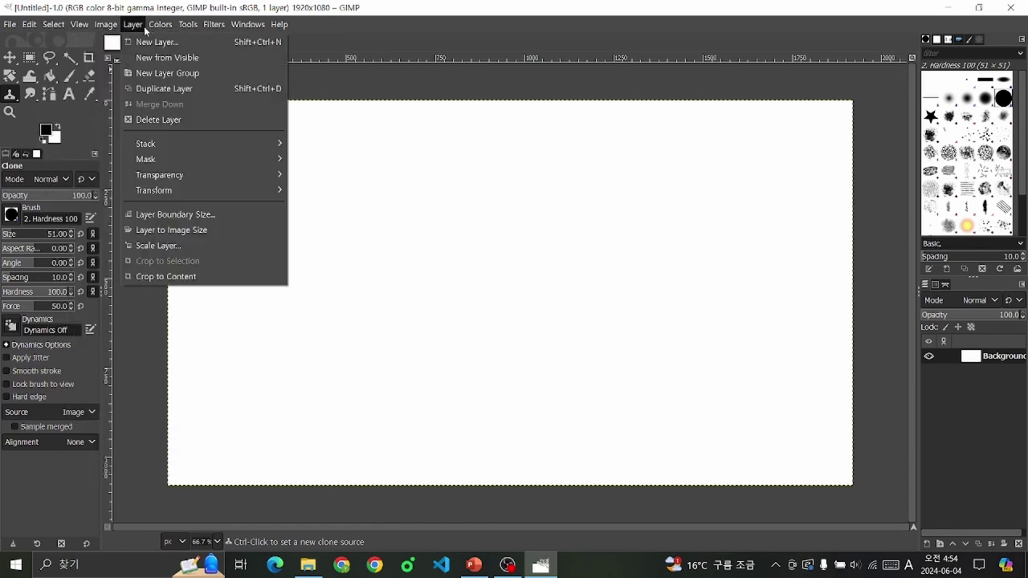
pyautogui.click(291, 87)
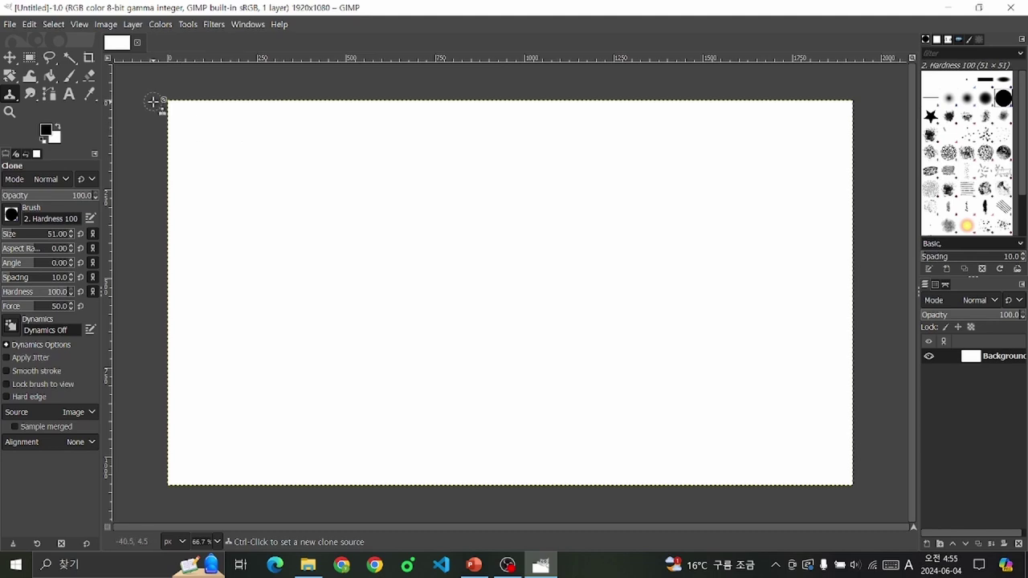
pyautogui.click(79, 25)
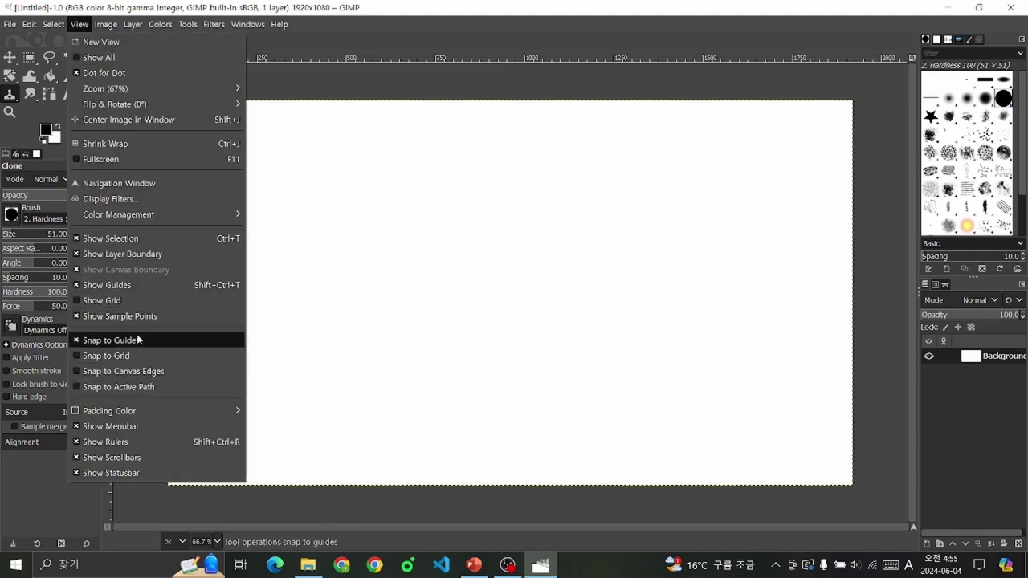
pyautogui.click(135, 254)
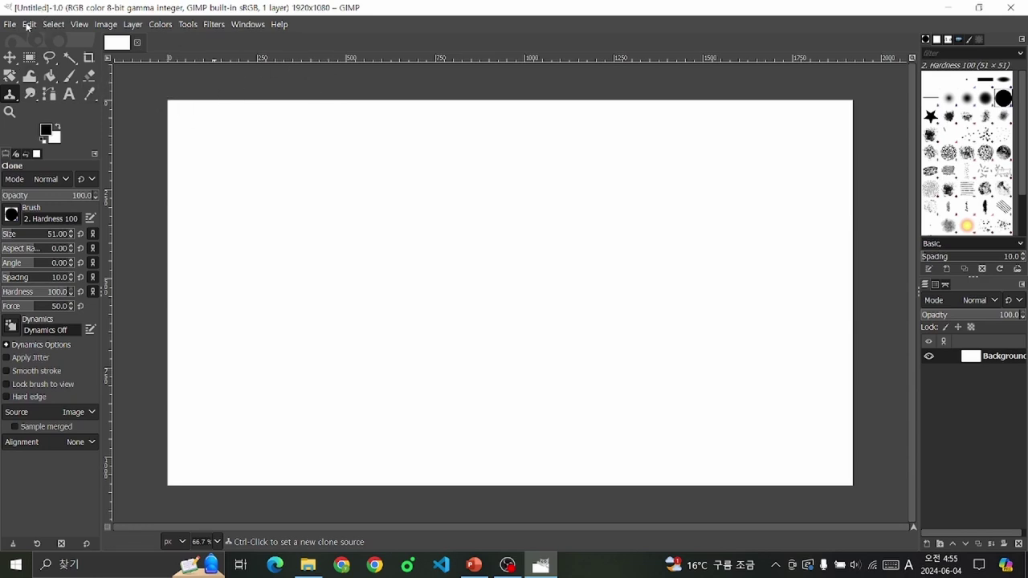
# Step: Browse the File menu a few times without running anything, then open the Edit menu
pyautogui.click(14, 25)
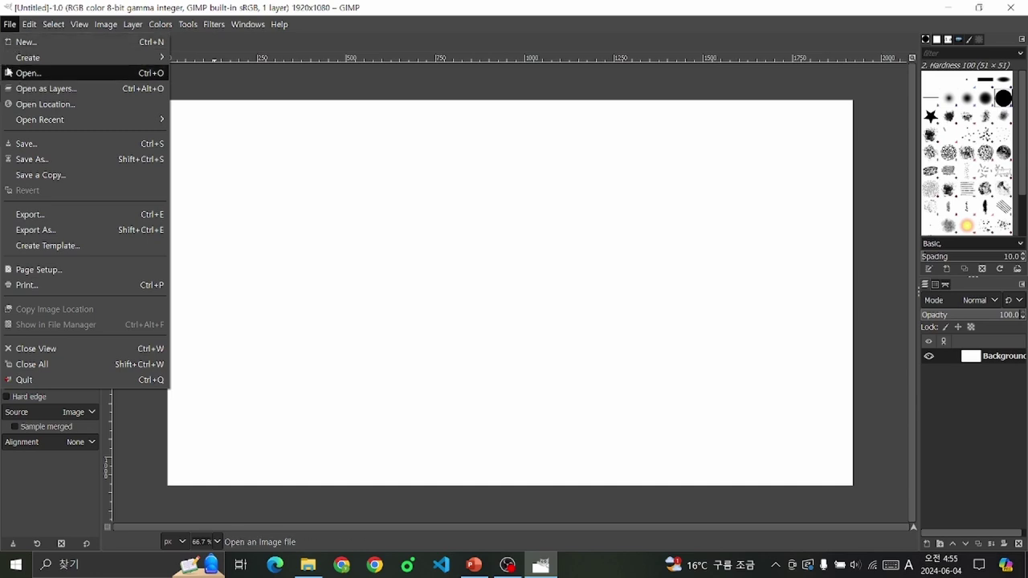
pyautogui.click(118, 42)
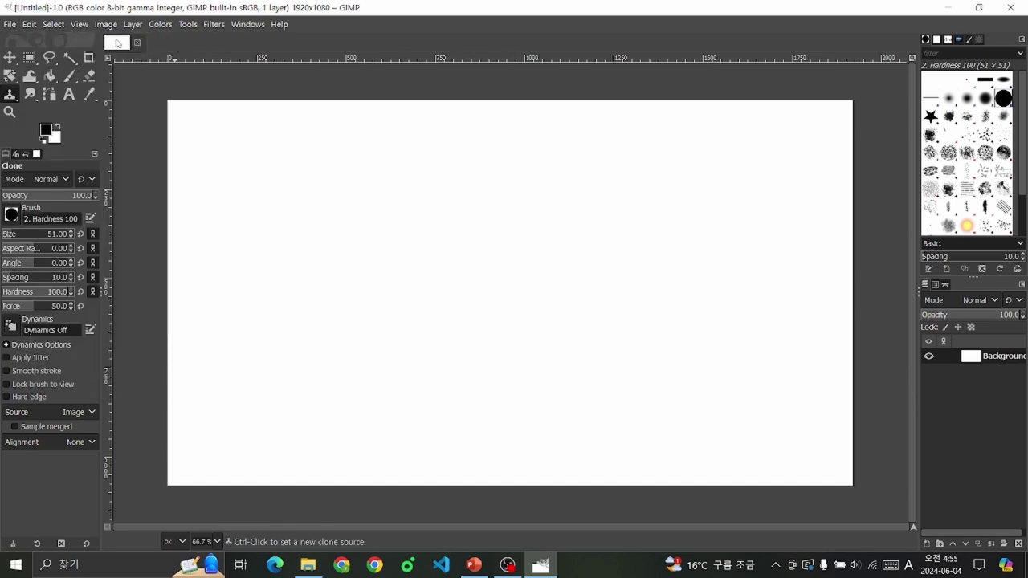
pyautogui.click(9, 25)
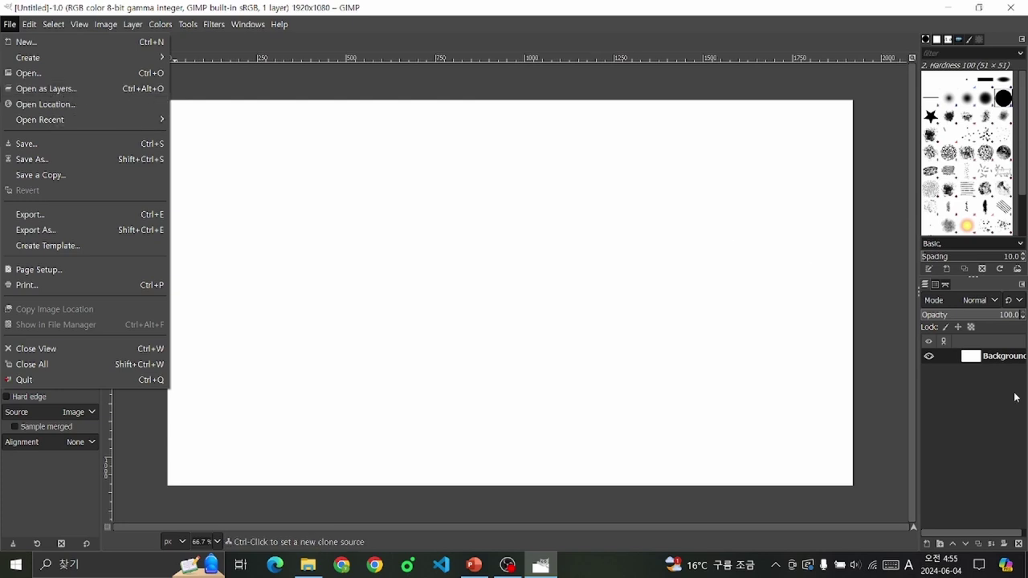
pyautogui.click(949, 362)
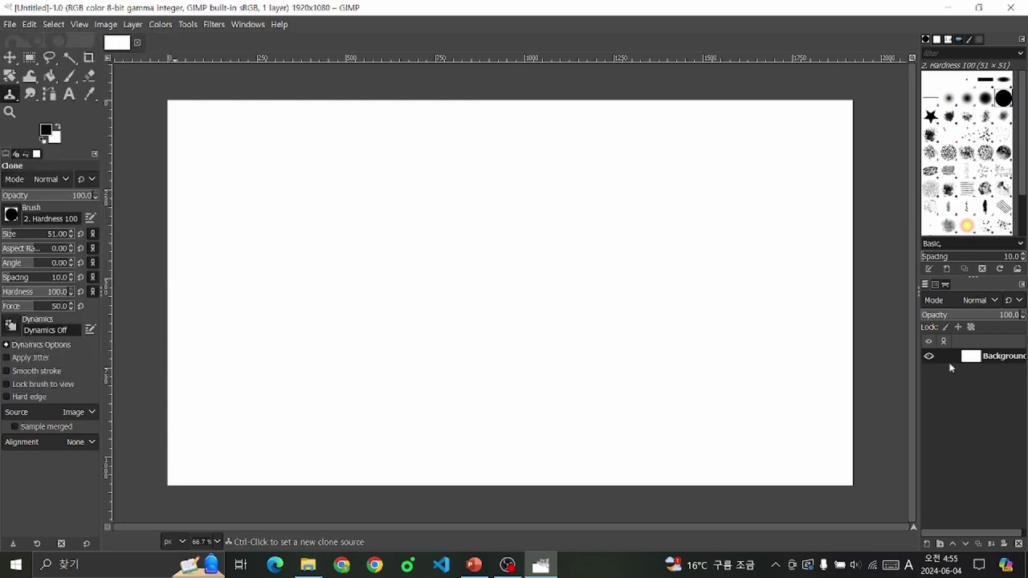
pyautogui.click(10, 25)
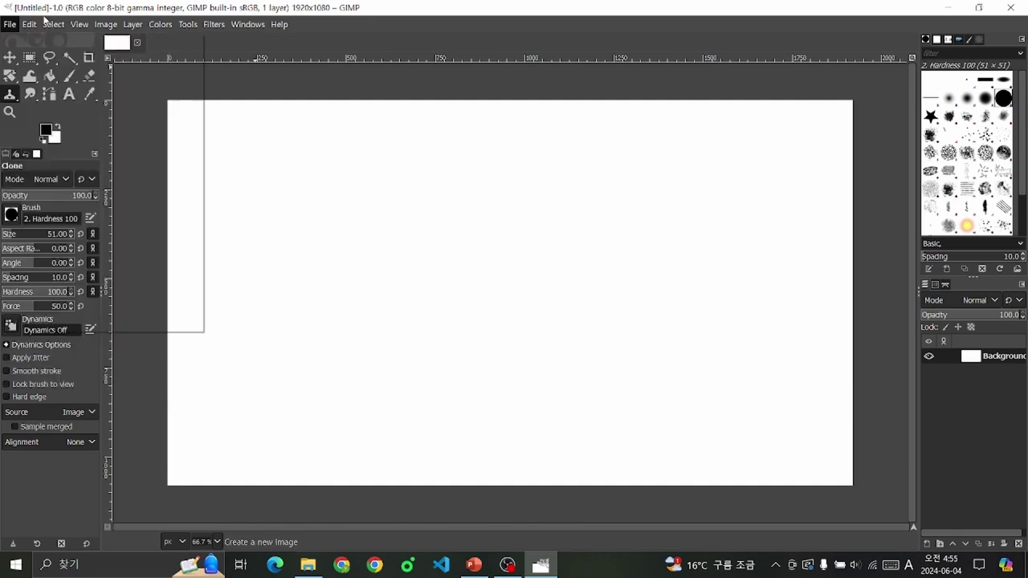
pyautogui.click(29, 24)
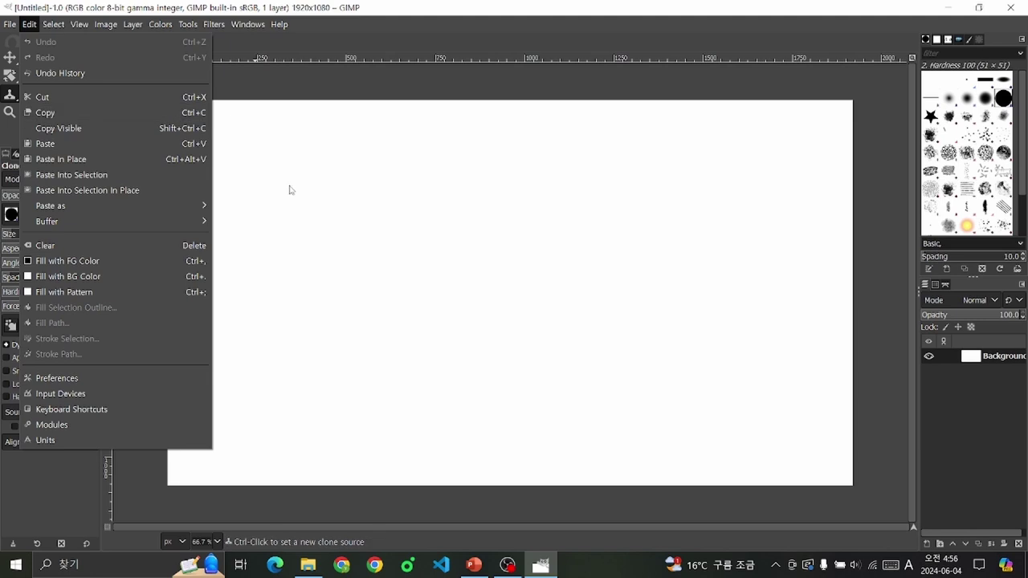
# Step: Draw a 543 × 448 px rectangle selection at 270, 119, then open the Select menu
pyautogui.click(53, 24)
pyautogui.click(30, 57)
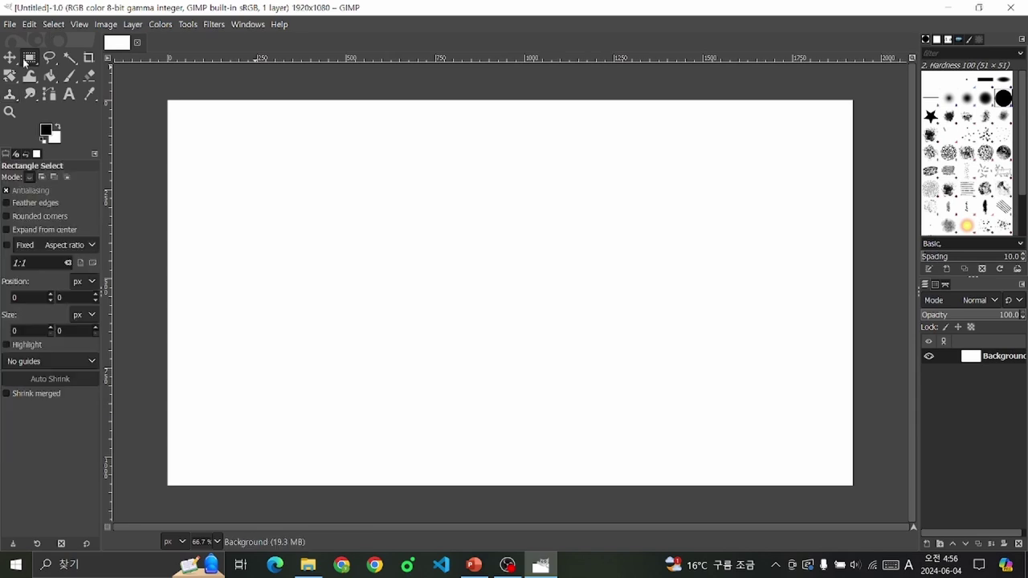
pyautogui.moveTo(264, 143); pyautogui.dragTo(459, 302)
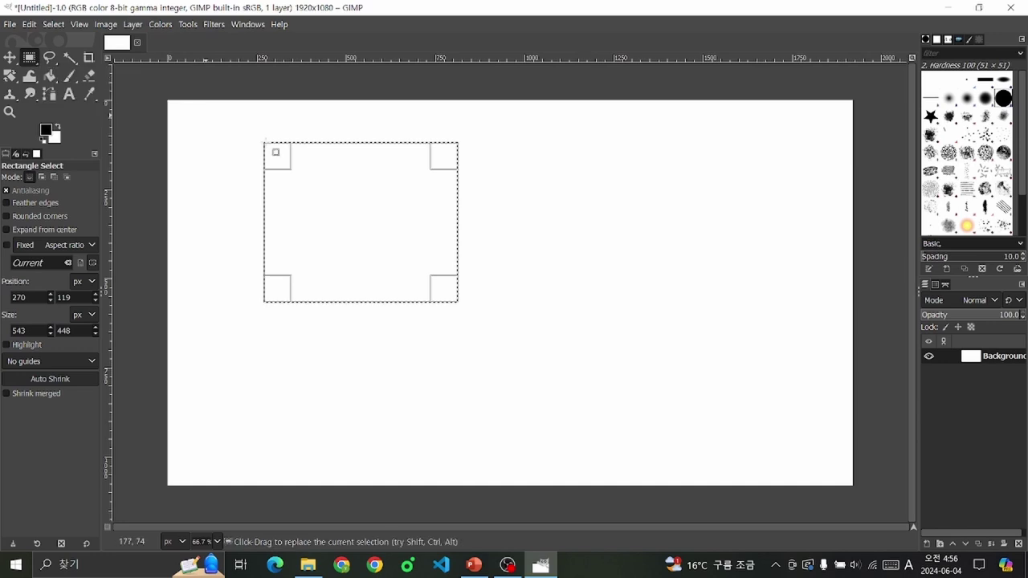
pyautogui.click(52, 24)
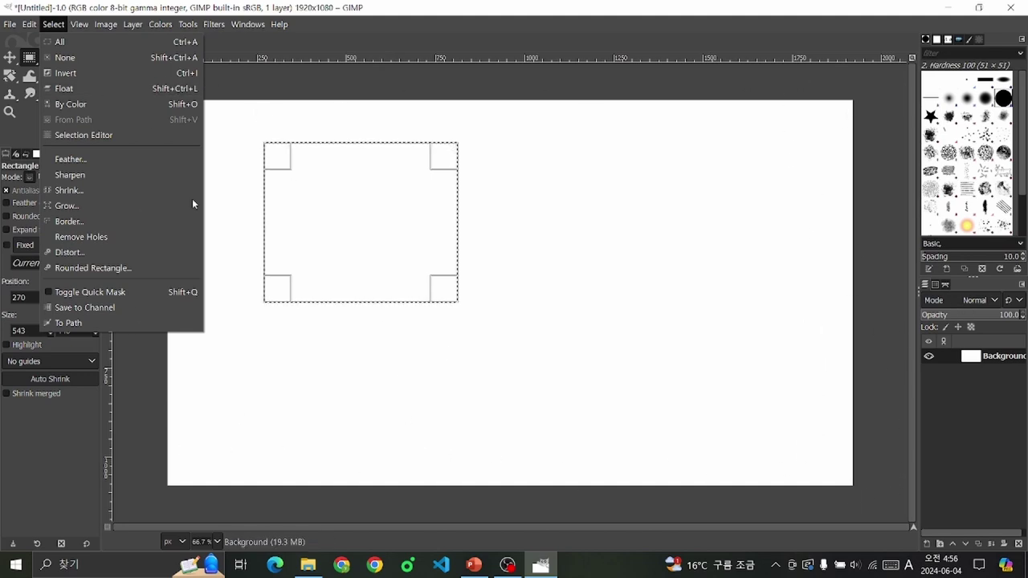
# Step: Select a smaller left rectangle, invert the selection, and paint black brush strokes around it
pyautogui.click(66, 58)
pyautogui.moveTo(233, 165); pyautogui.dragTo(340, 300)
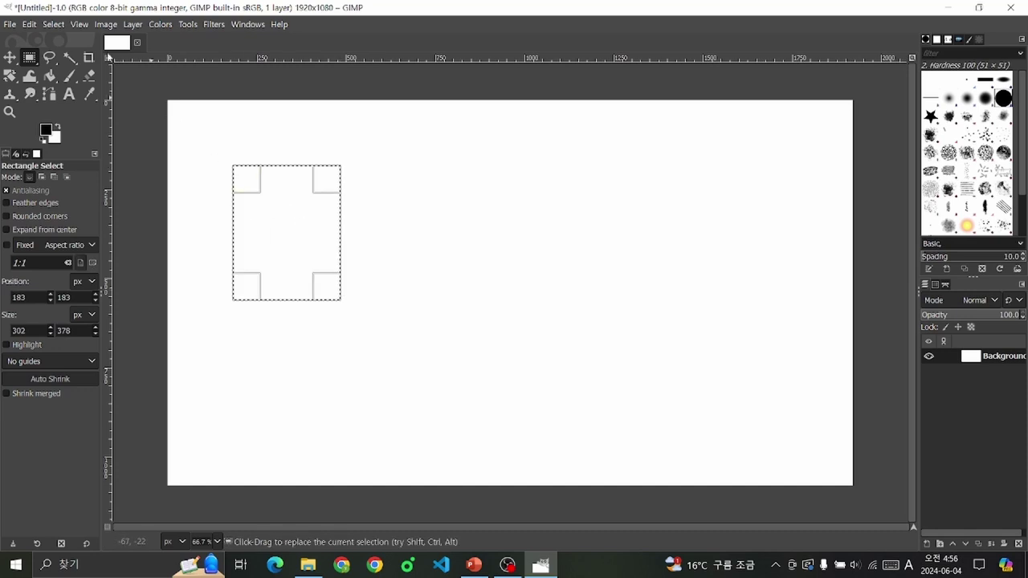
pyautogui.click(53, 24)
pyautogui.click(76, 73)
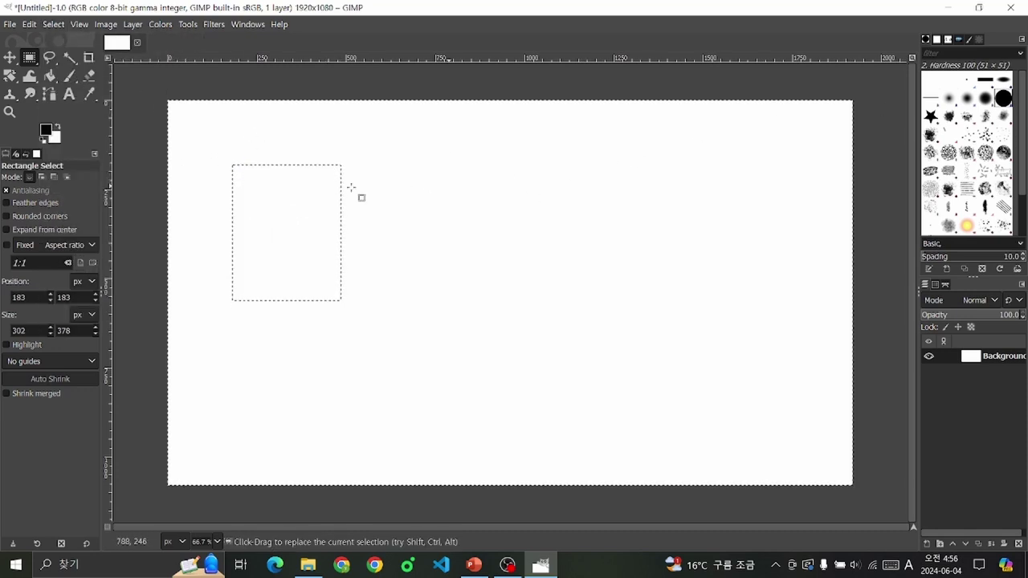
pyautogui.click(70, 76)
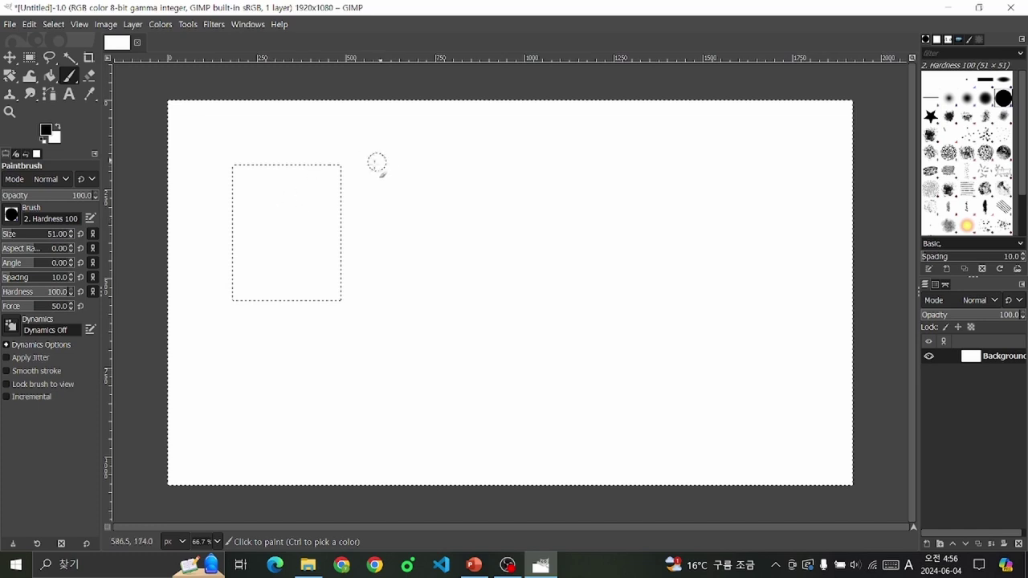
pyautogui.moveTo(377, 163)
pyautogui.mouseDown()
pyautogui.moveTo(291, 169)
pyautogui.moveTo(325, 151)
pyautogui.mouseUp()
# Step: Reselect the left rectangle, invert with Ctrl+I, and delete the painted strokes
pyautogui.click(28, 58)
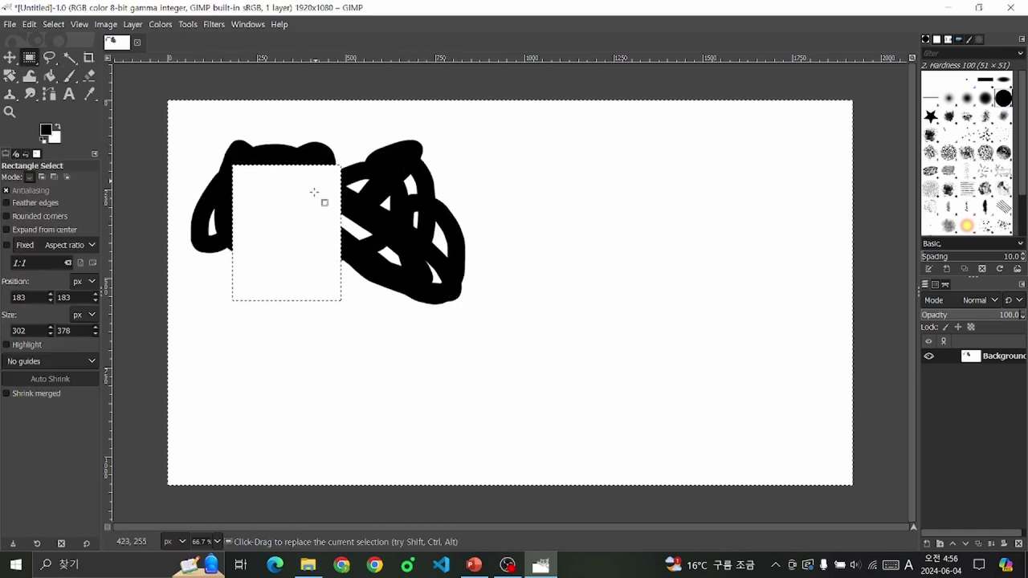
pyautogui.click(282, 201)
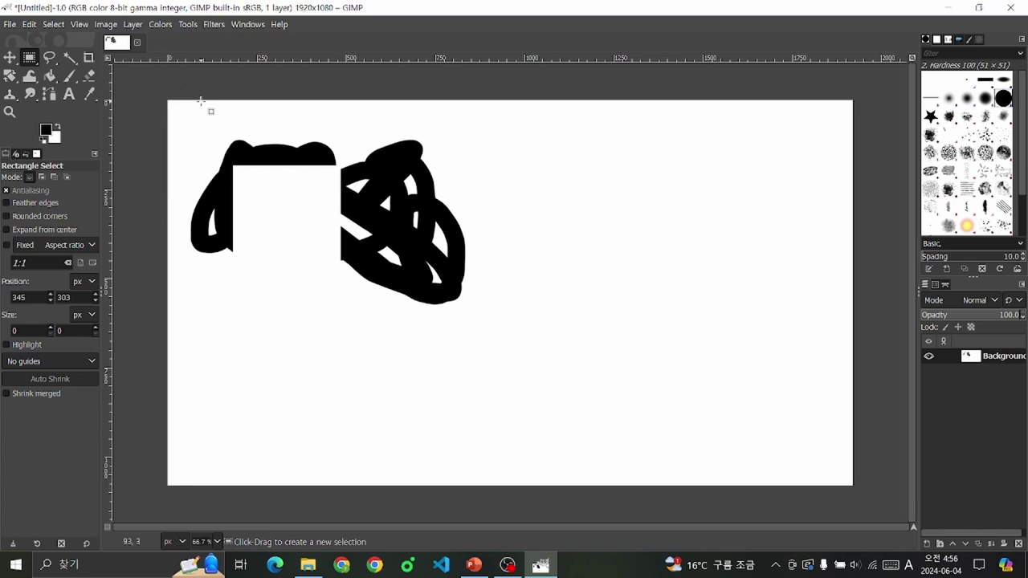
pyautogui.moveTo(232, 164); pyautogui.dragTo(342, 301)
pyautogui.hotkey('ctrl', 'i')
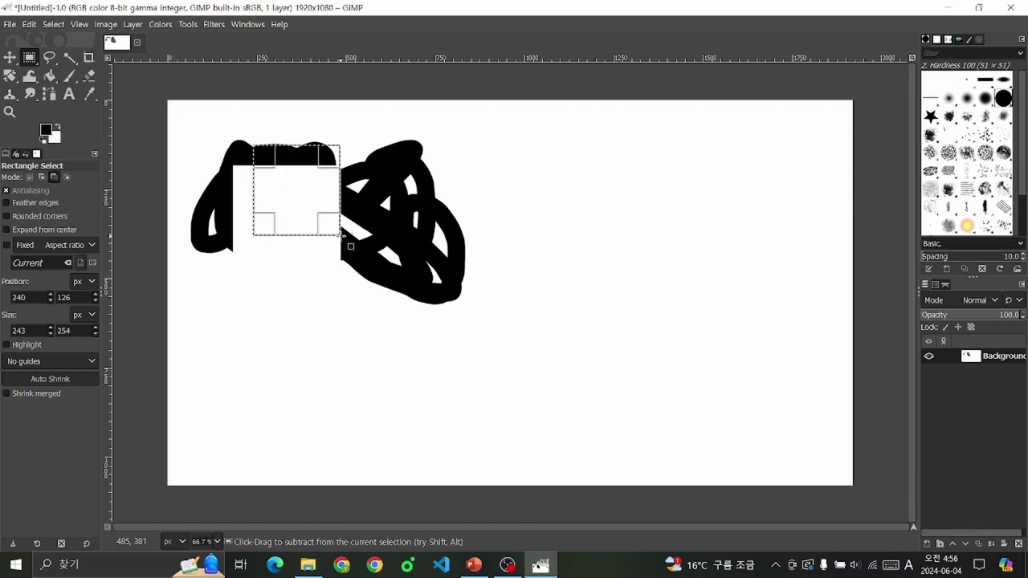
pyautogui.press('Delete')
pyautogui.click(54, 24)
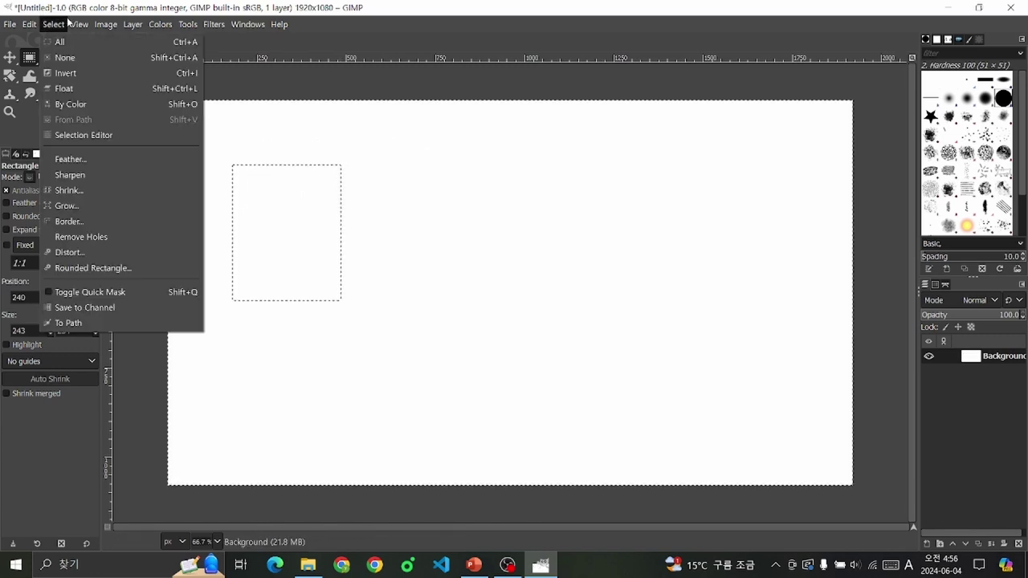
# Step: Float the selection, paint two black strokes, convert it to a layer, then delete that Floated Layer
pyautogui.click(84, 91)
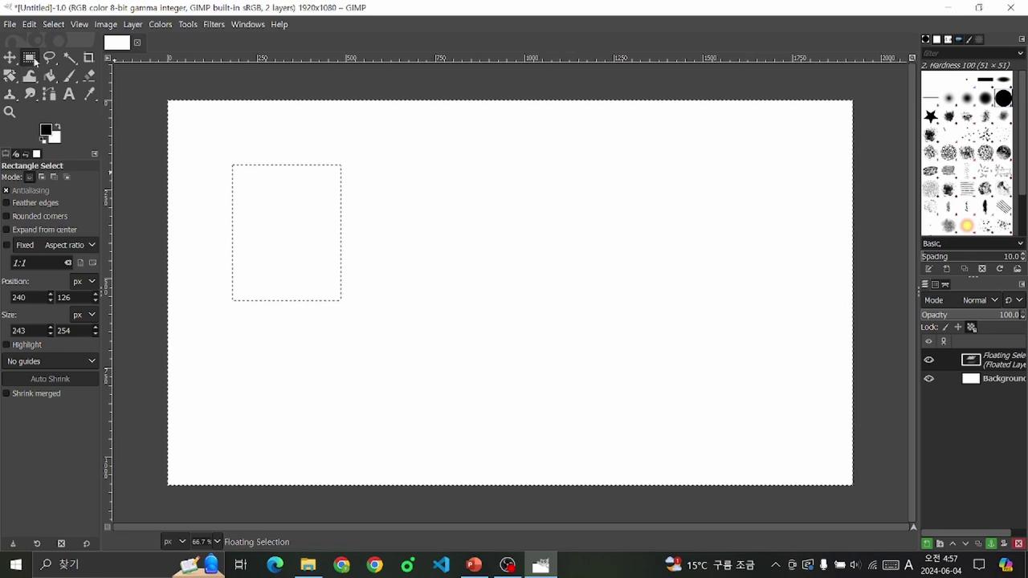
pyautogui.click(70, 75)
pyautogui.moveTo(252, 179)
pyautogui.mouseDown()
pyautogui.moveTo(289, 190)
pyautogui.moveTo(257, 192)
pyautogui.mouseUp()
pyautogui.moveTo(322, 220); pyautogui.dragTo(499, 308)
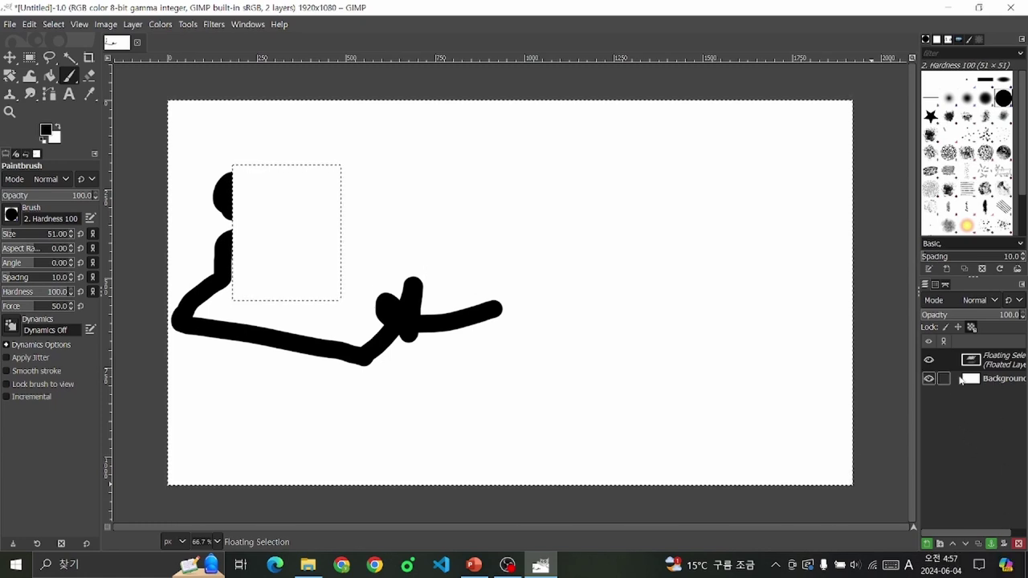
pyautogui.click(930, 547)
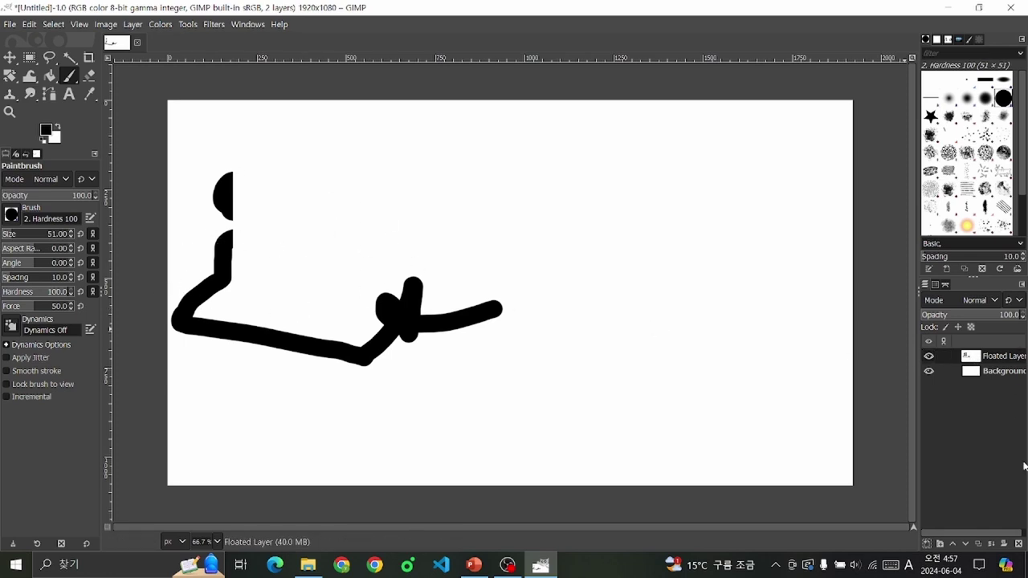
pyautogui.click(1019, 544)
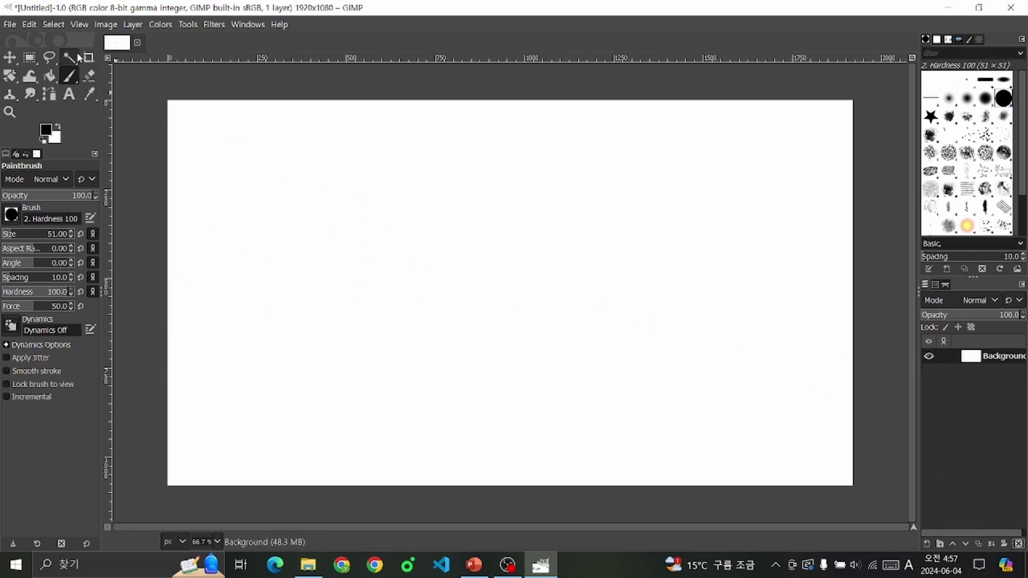
# Step: Select a rectangle near the canvas's top-left and shrink the selection by 10 px
pyautogui.click(11, 58)
pyautogui.moveTo(216, 131); pyautogui.dragTo(358, 253)
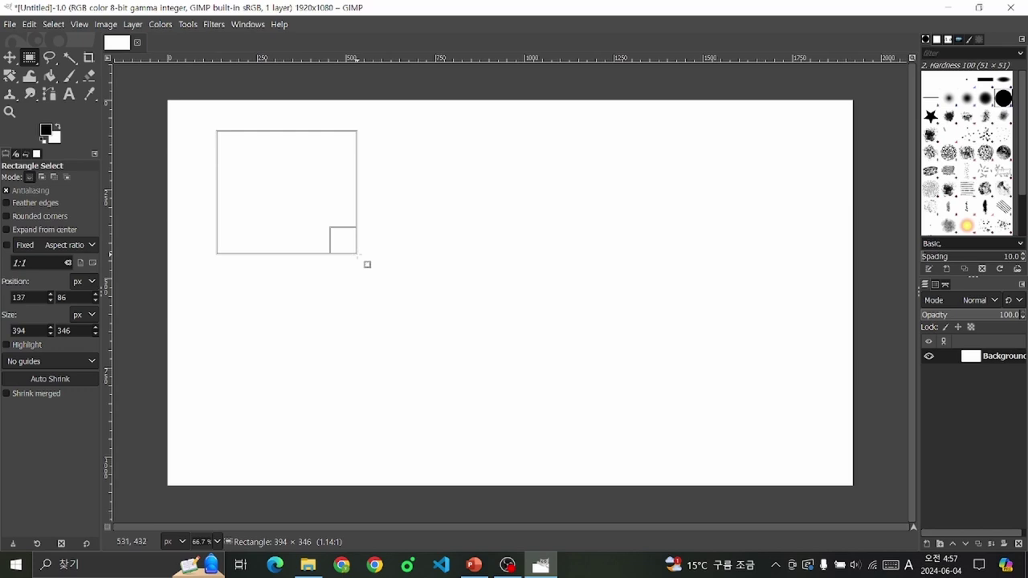
pyautogui.click(62, 28)
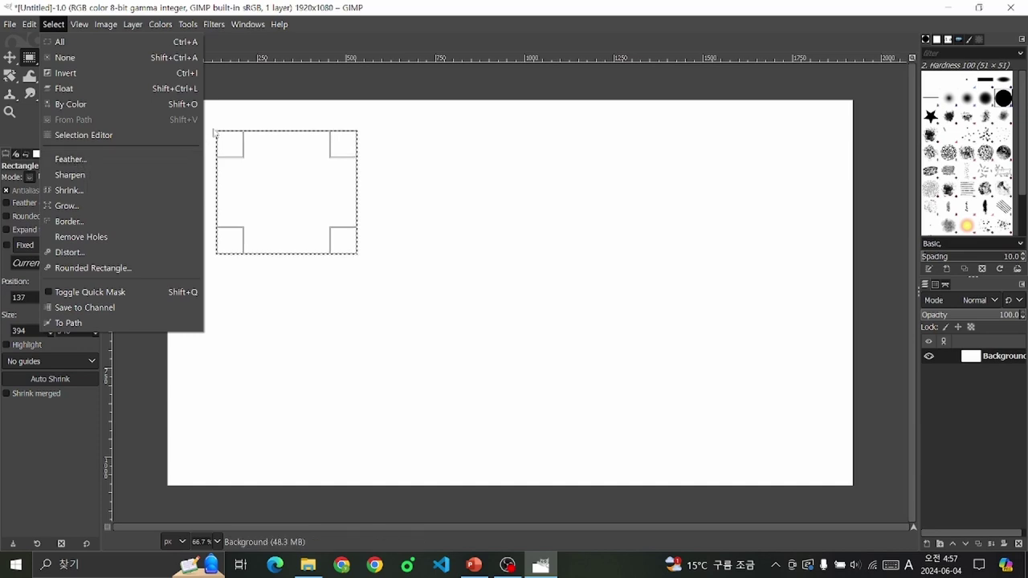
pyautogui.click(83, 194)
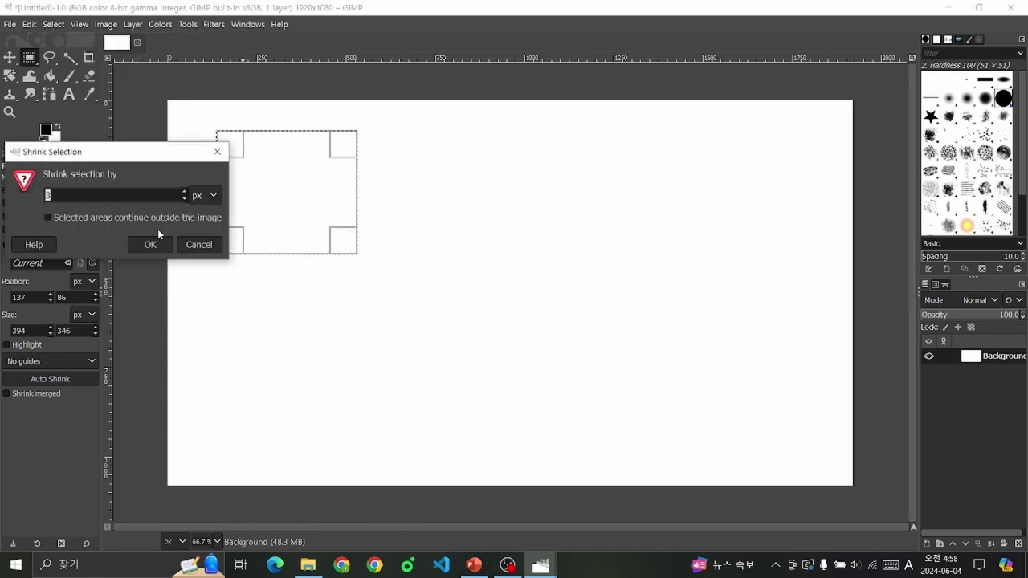
pyautogui.write('10')
pyautogui.press('Return')
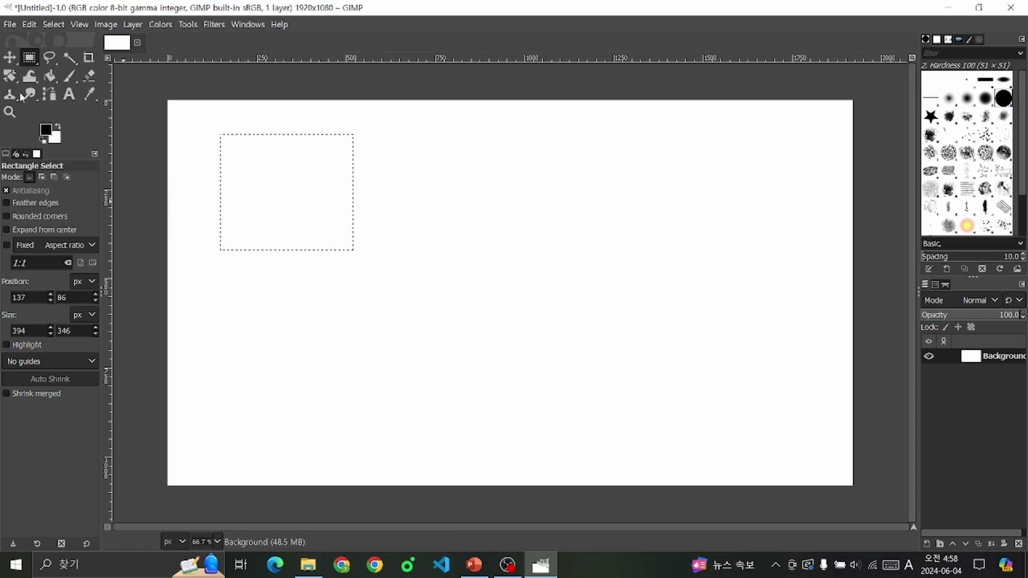
# Step: Grow the selection into rounded corners and bring up the 3 px feathered Border Selection dialog
pyautogui.click(78, 24)
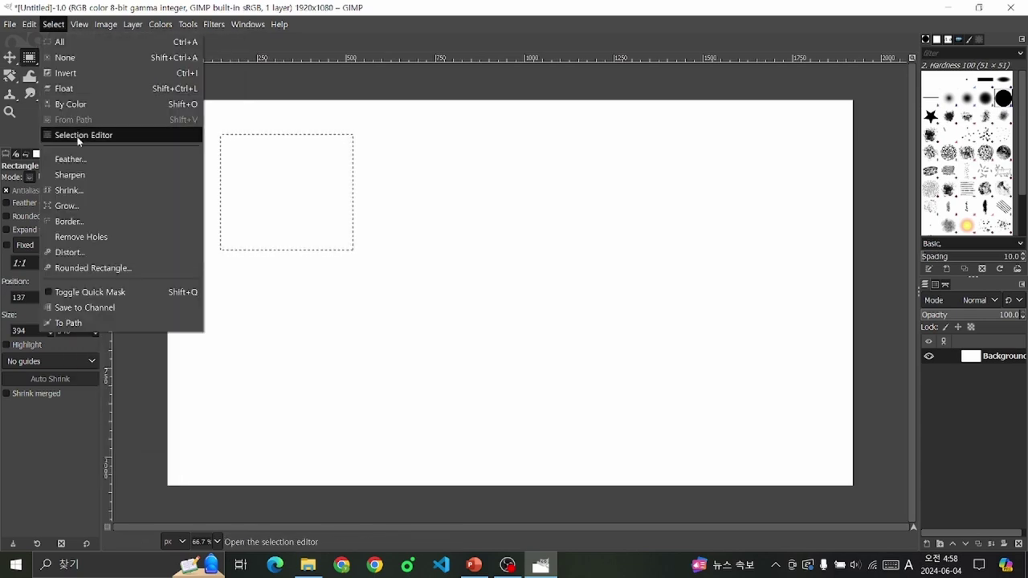
pyautogui.click(76, 206)
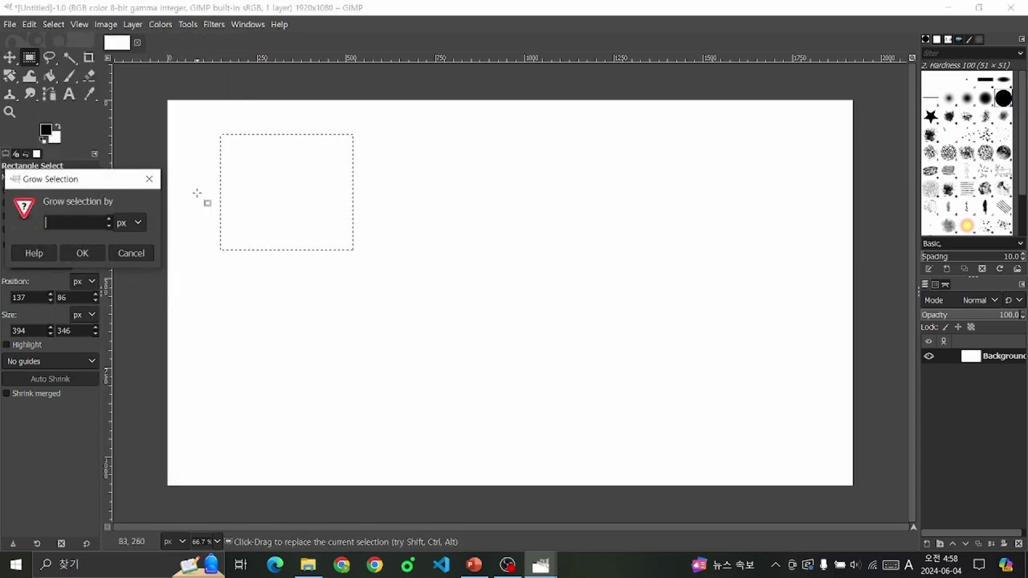
pyautogui.write('30')
pyautogui.press('Return')
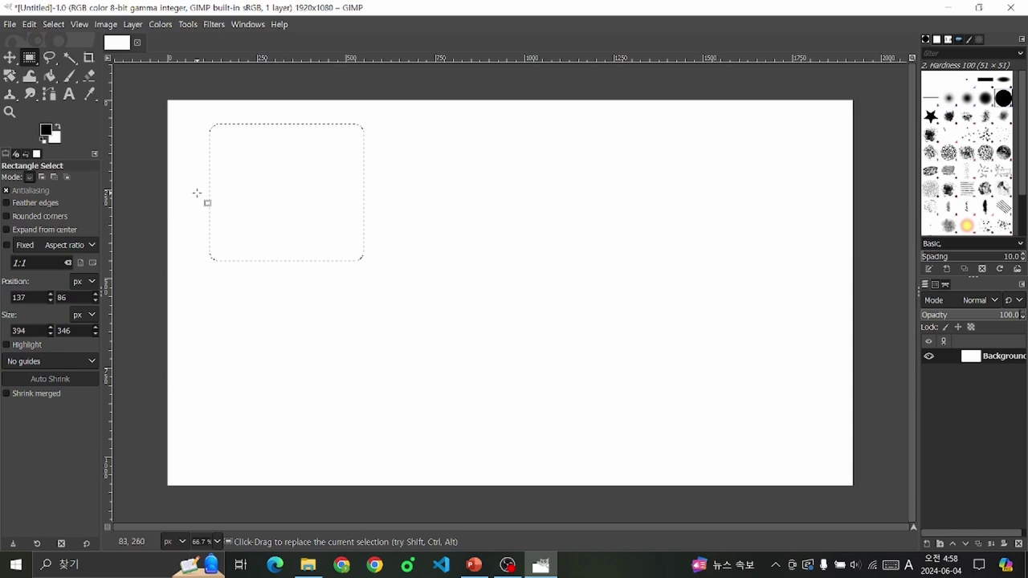
pyautogui.click(53, 24)
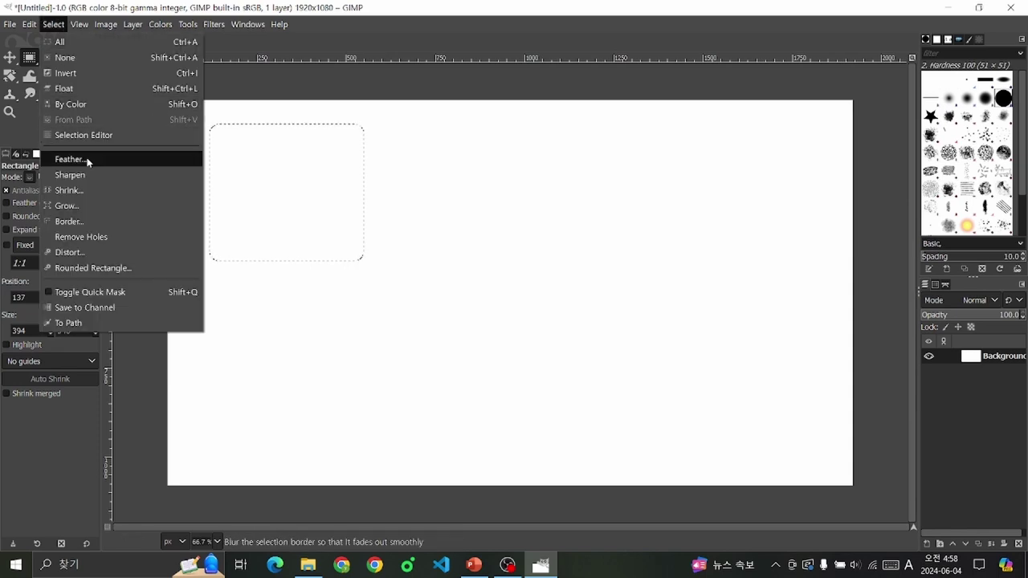
pyautogui.click(81, 225)
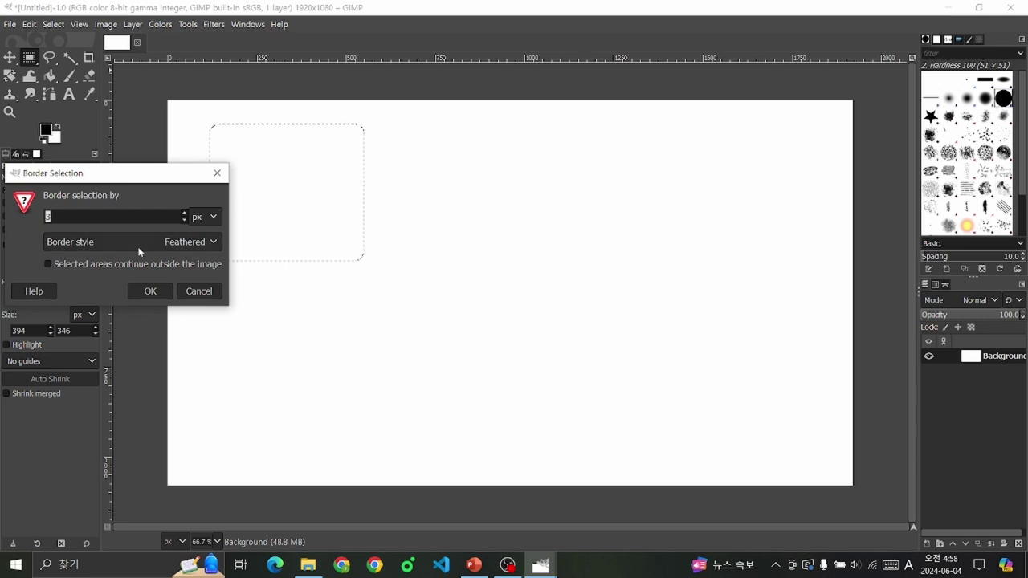
# Step: Apply a rounded border to the selection and bucket-fill it with black
pyautogui.click(160, 291)
pyautogui.scroll(1, 382, 159)
pyautogui.scroll(3, 374, 161)
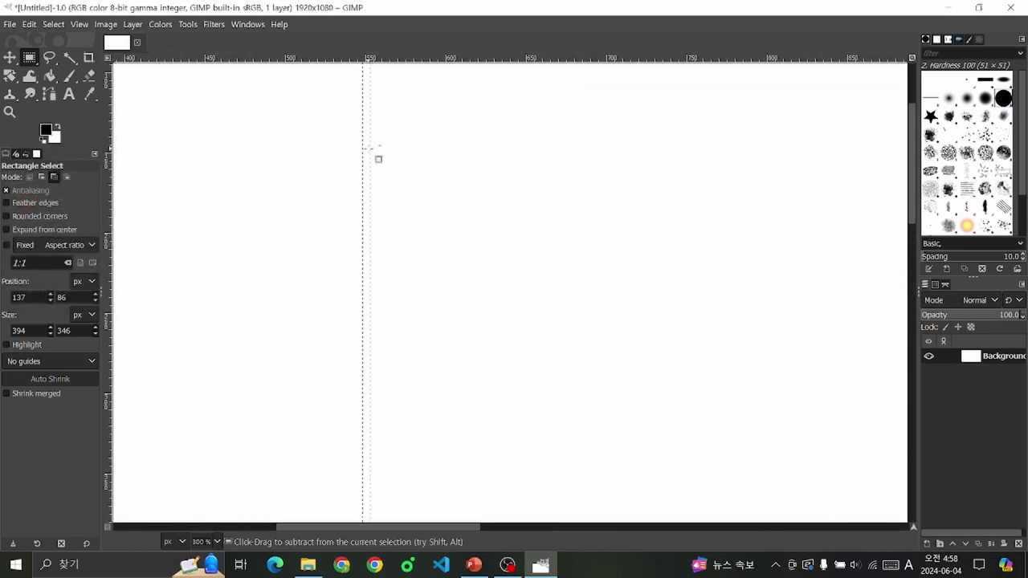
pyautogui.click(50, 76)
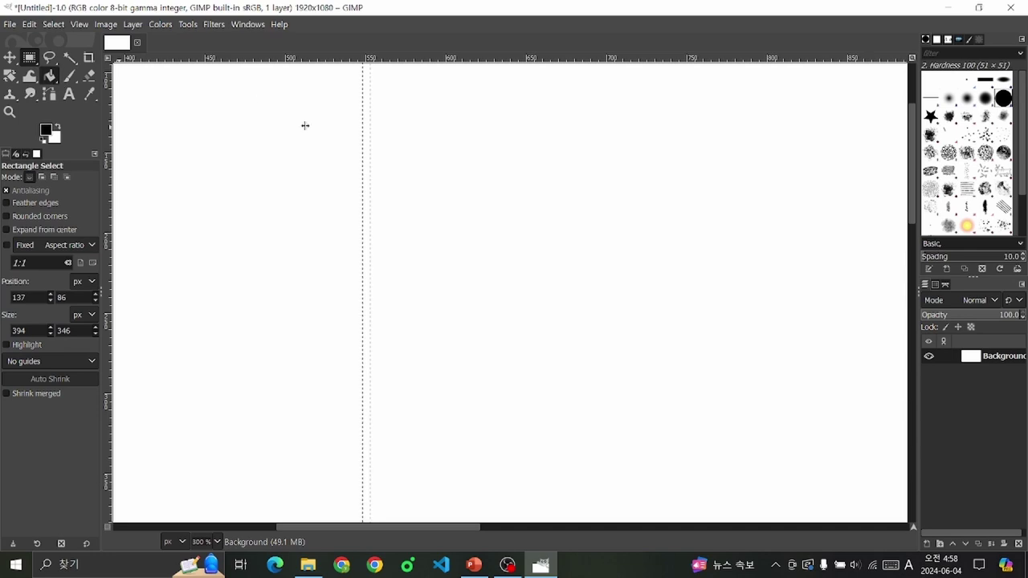
pyautogui.scroll(-1, 406, 164)
pyautogui.scroll(-2, 408, 170)
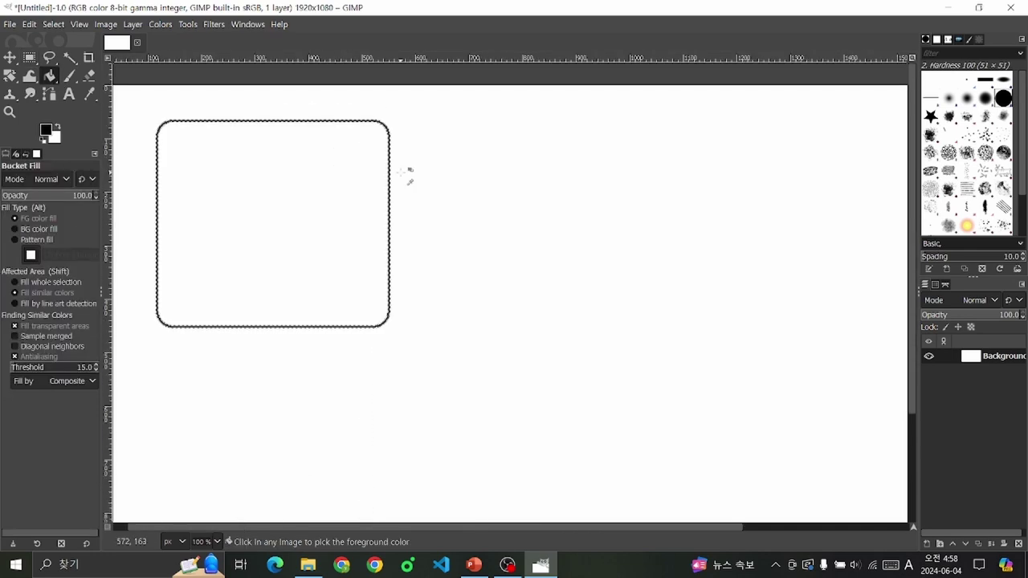
# Step: Deselect to view the black outline, then undo back to the plain rectangle selection
pyautogui.hotkey('ctrl', 'shift', 'a')
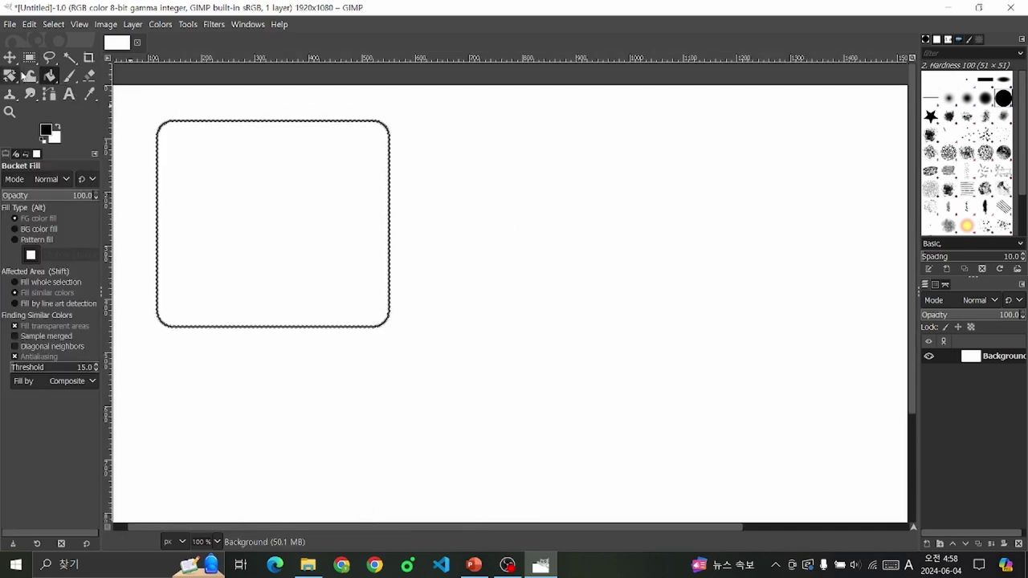
pyautogui.press('r')
pyautogui.hotkey('ctrl', 'z')
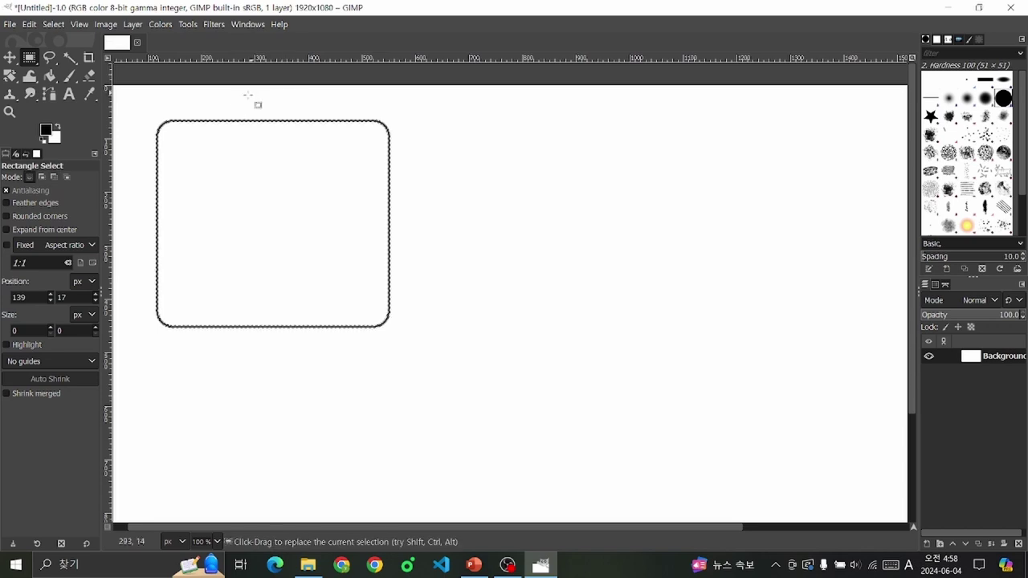
pyautogui.hotkey('ctrl', 'z')
pyautogui.hotkey('ctrl', 'z')
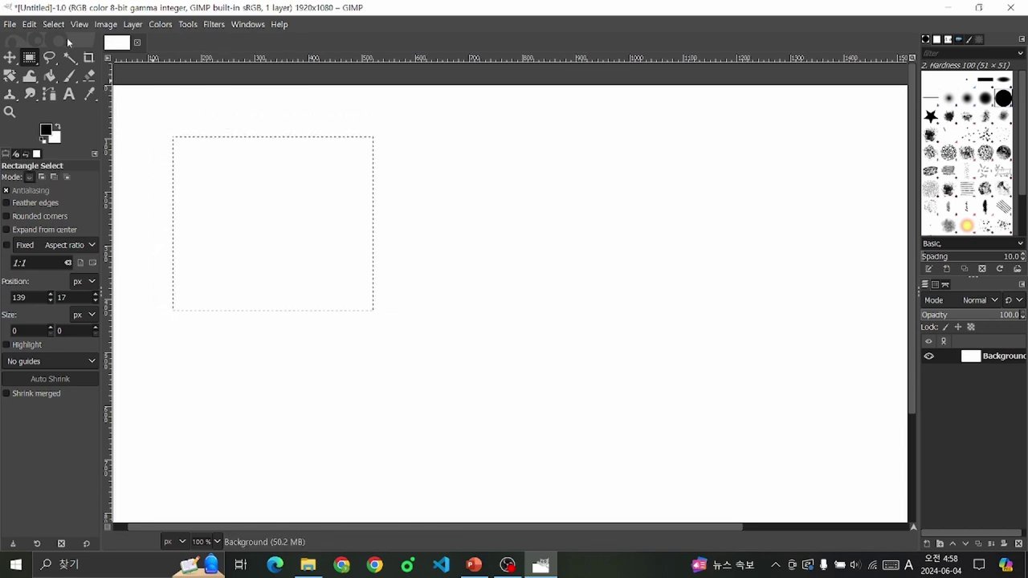
pyautogui.click(46, 25)
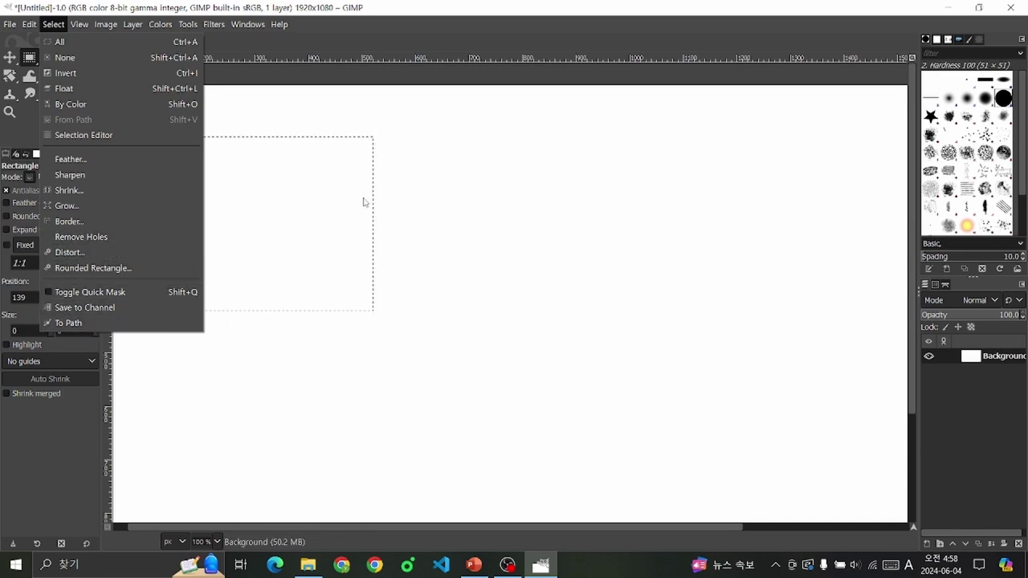
# Step: Convert the selection to a path named Selection and make it visible in the Paths list
pyautogui.click(84, 326)
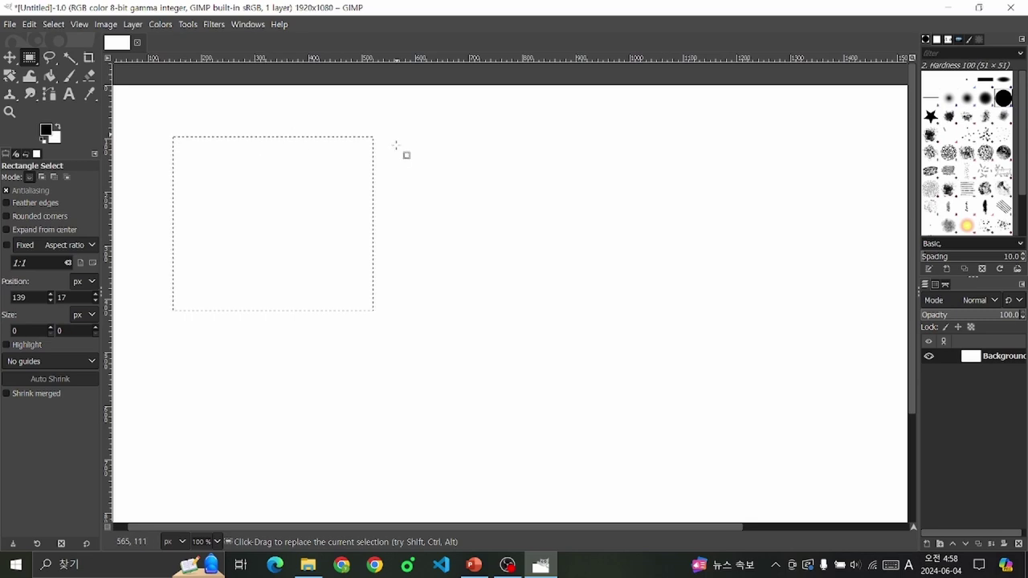
pyautogui.click(946, 285)
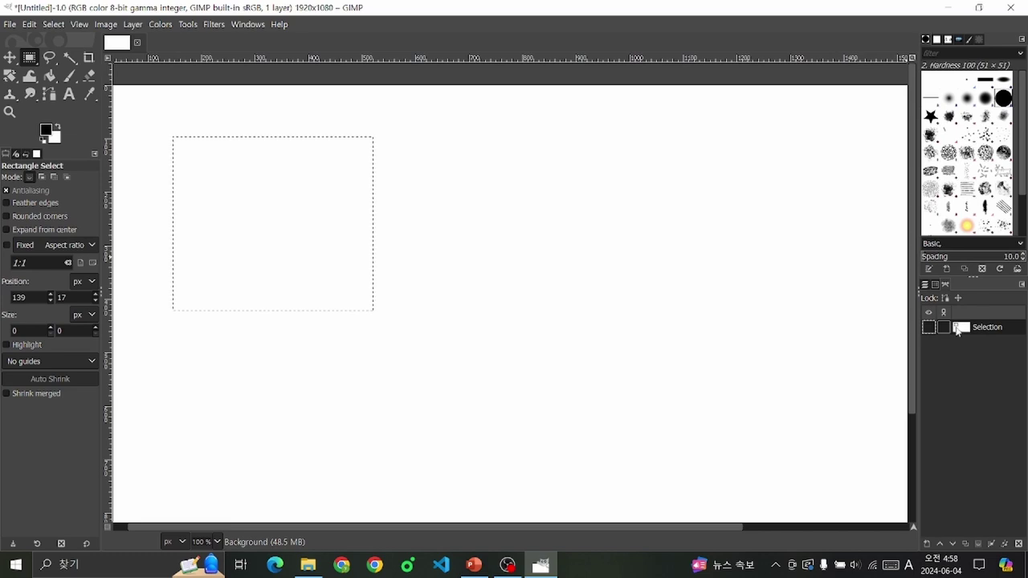
pyautogui.click(49, 93)
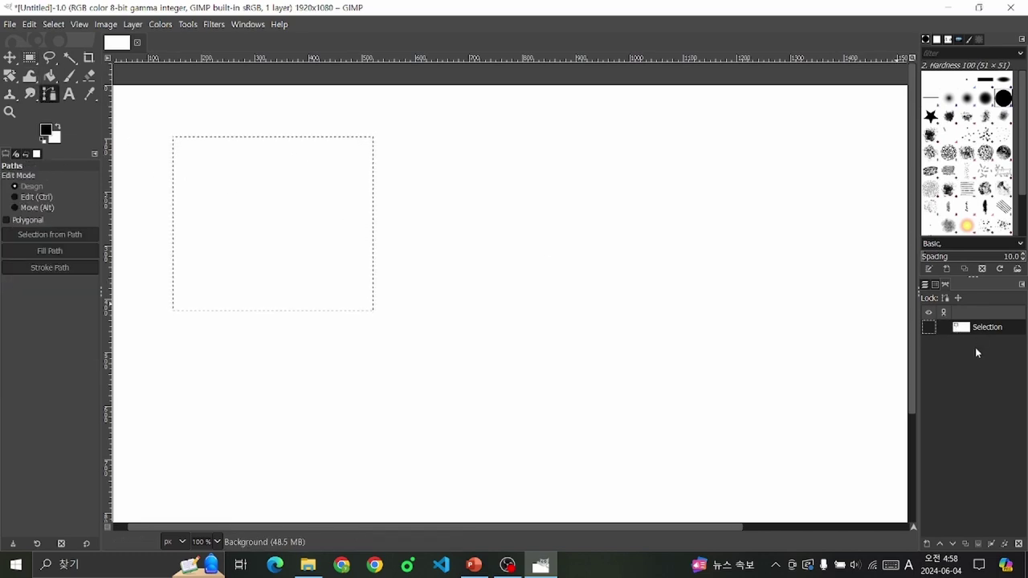
pyautogui.click(928, 327)
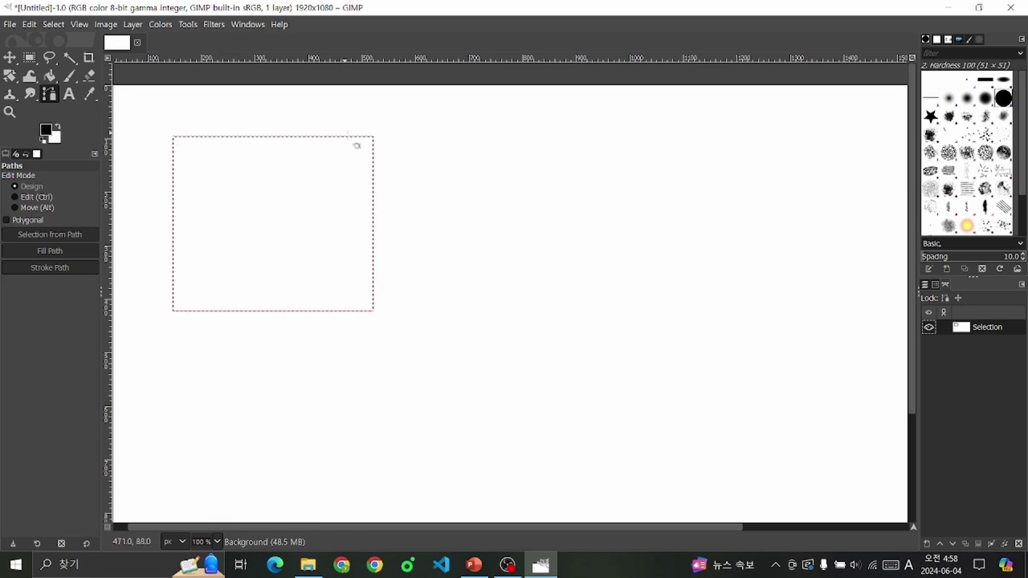
# Step: Inspect the path on the canvas, hide its outline, and return to the Layers list
pyautogui.scroll(2, 356, 145)
pyautogui.scroll(1, 375, 134)
pyautogui.scroll(2, 397, 144)
pyautogui.hscroll(-2, 322, 156)
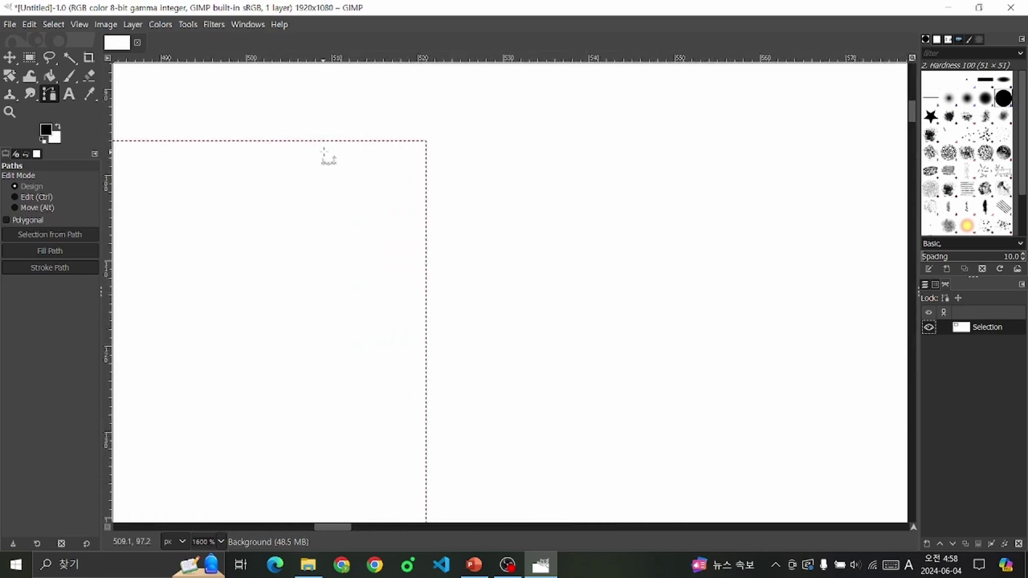
pyautogui.scroll(-3, 470, 143)
pyautogui.scroll(-2, 415, 260)
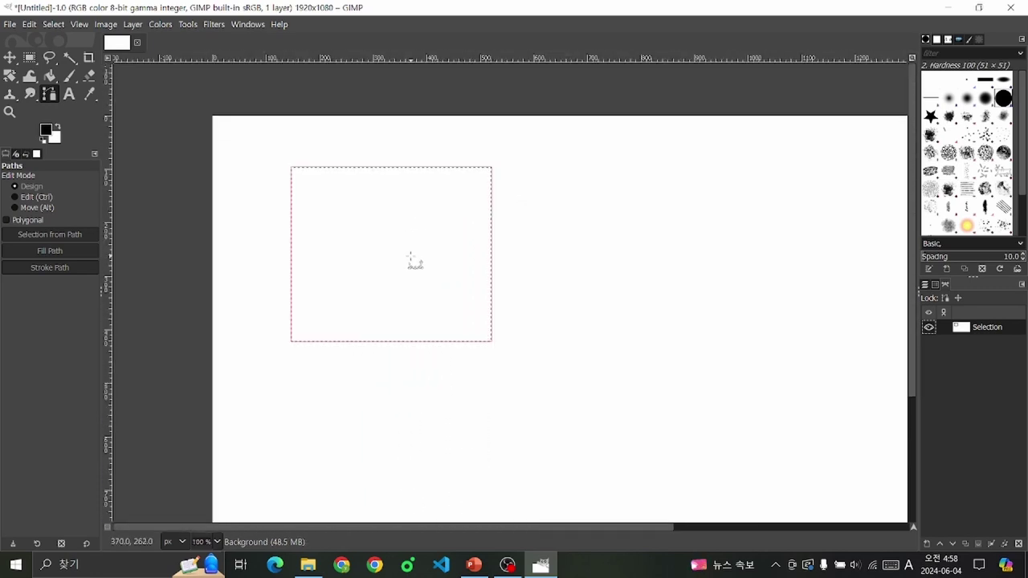
pyautogui.scroll(1, 526, 257)
pyautogui.click(926, 285)
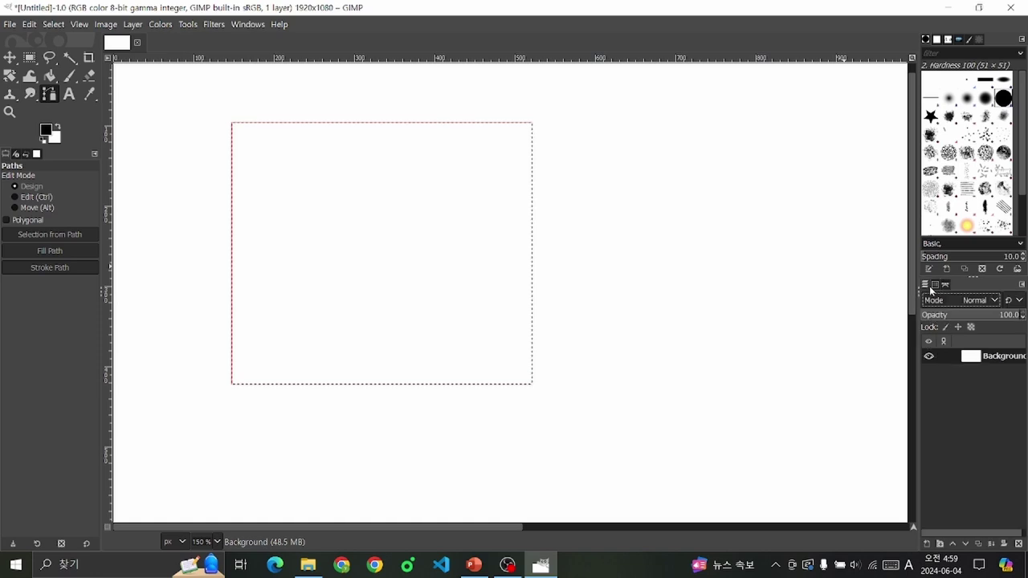
pyautogui.click(946, 286)
pyautogui.click(930, 327)
pyautogui.click(925, 285)
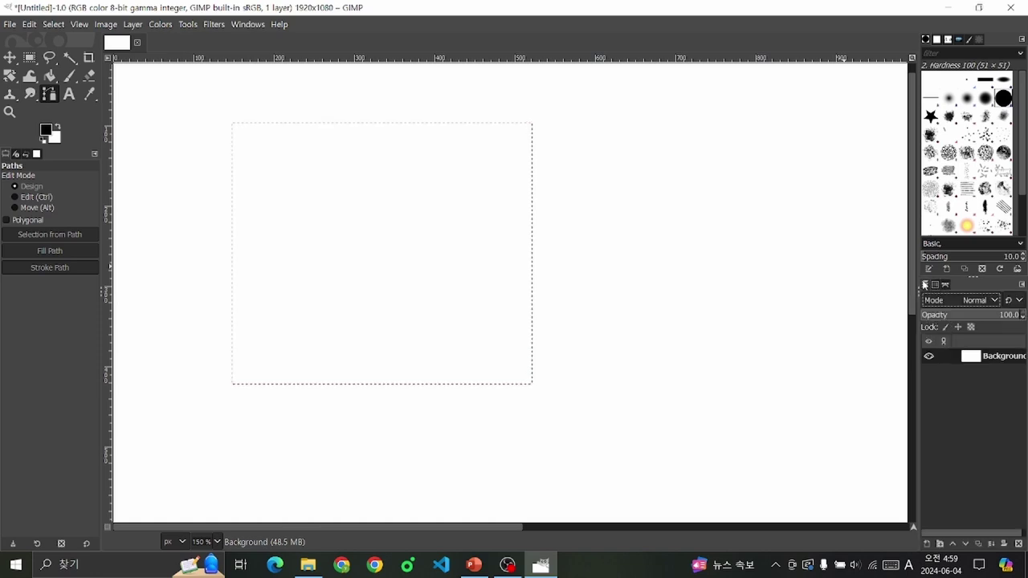
# Step: Remove the current selection and switch to the Rectangle Select tool
pyautogui.click(54, 24)
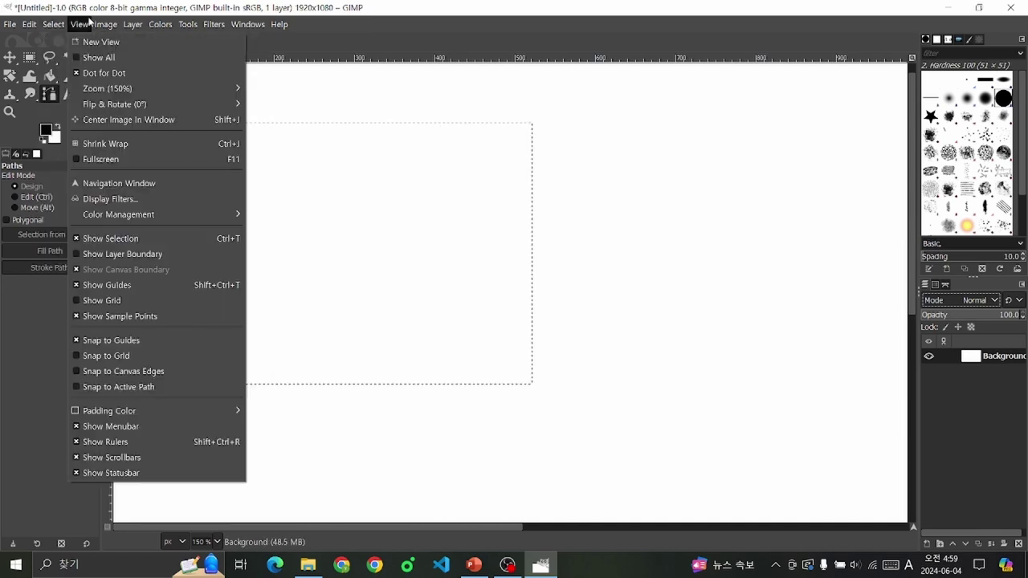
pyautogui.click(79, 25)
pyautogui.click(30, 57)
pyautogui.click(157, 107)
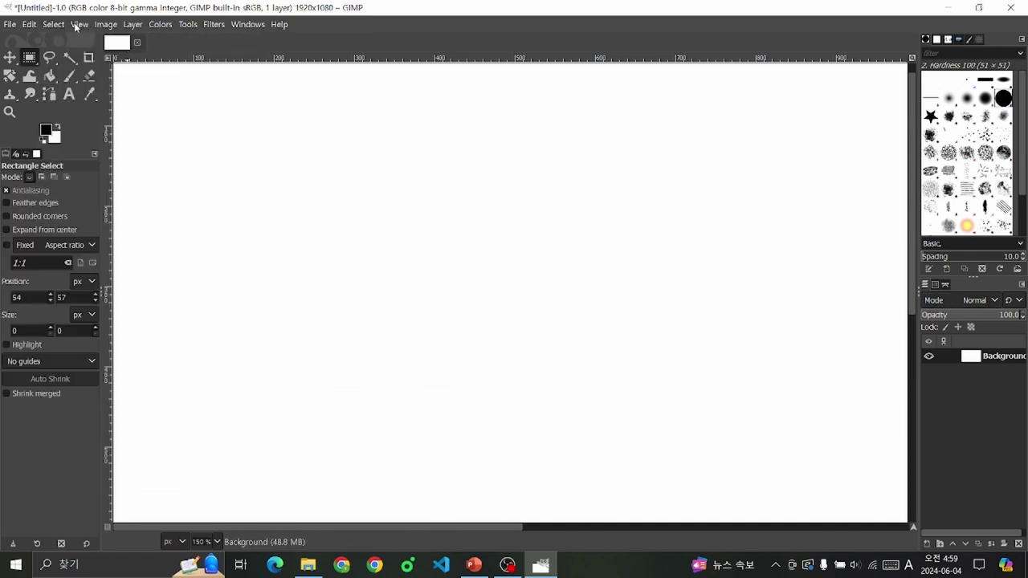
# Step: Zoom out so the whole canvas fits at 66.7%, then bring up the View options
pyautogui.click(76, 24)
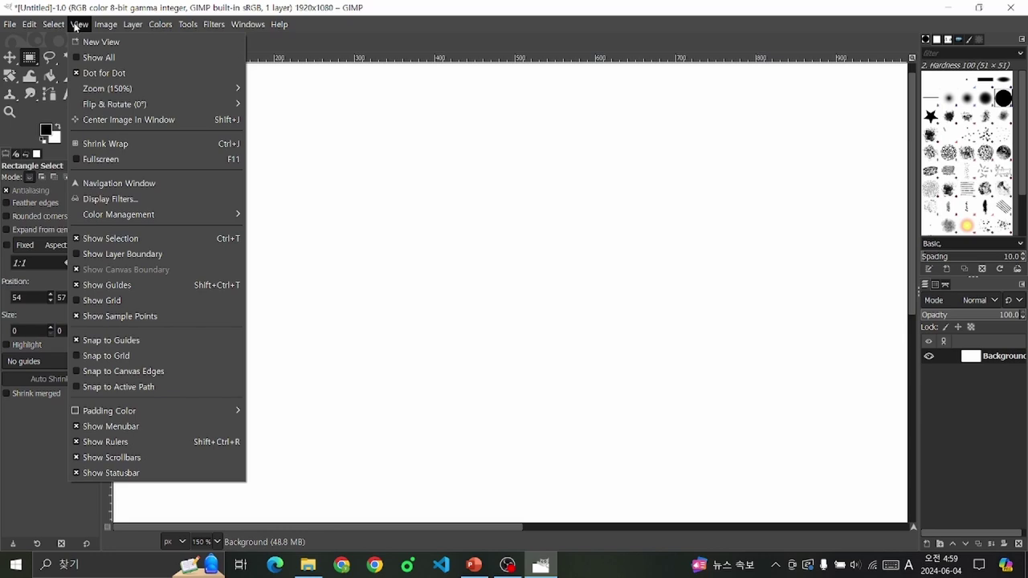
pyautogui.click(453, 146)
pyautogui.scroll(-1, 367, 160)
pyautogui.scroll(-1, 342, 190)
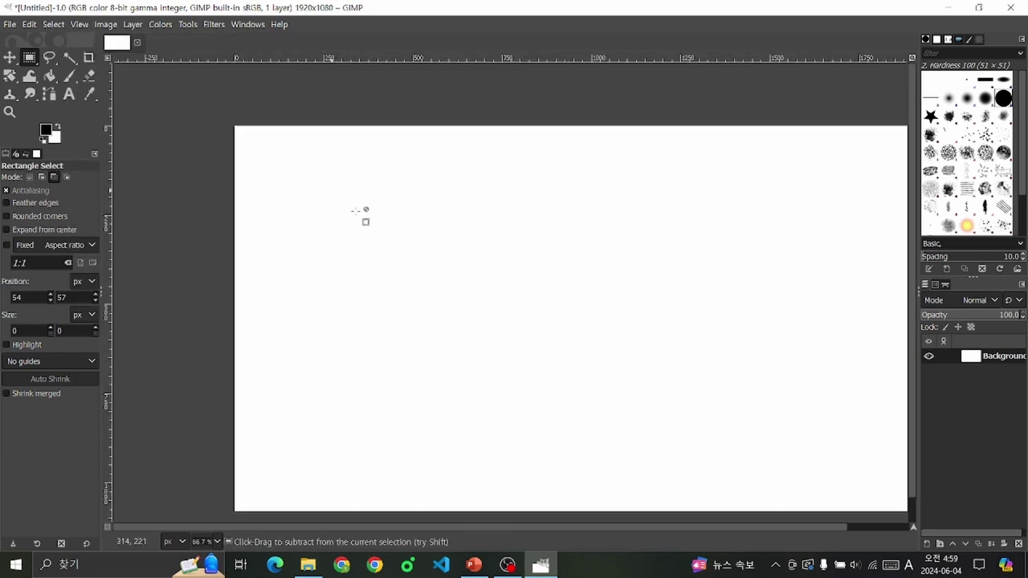
pyautogui.scroll(-2, 361, 212)
pyautogui.scroll(2, 569, 307)
pyautogui.click(53, 24)
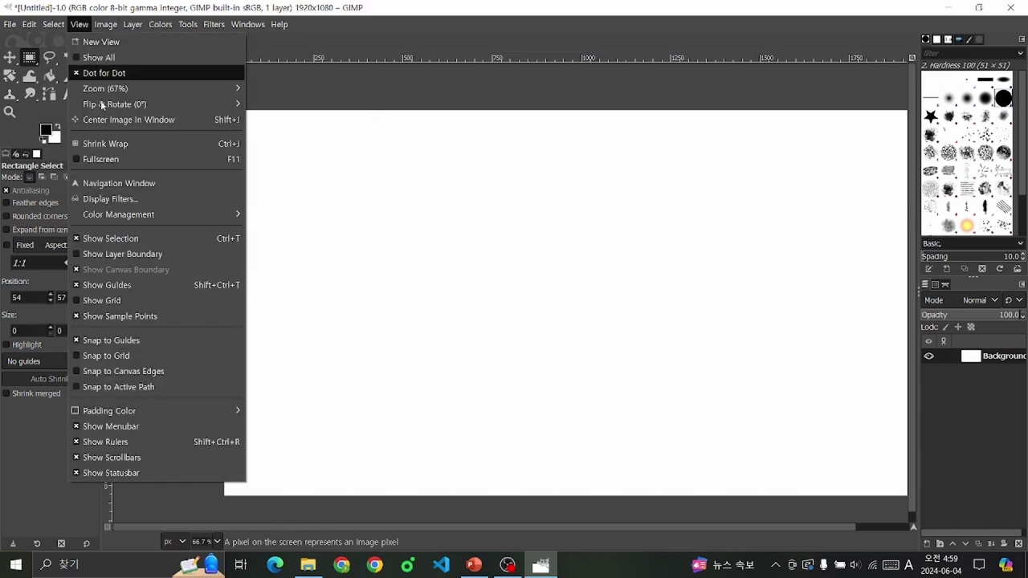
pyautogui.moveTo(79, 24)
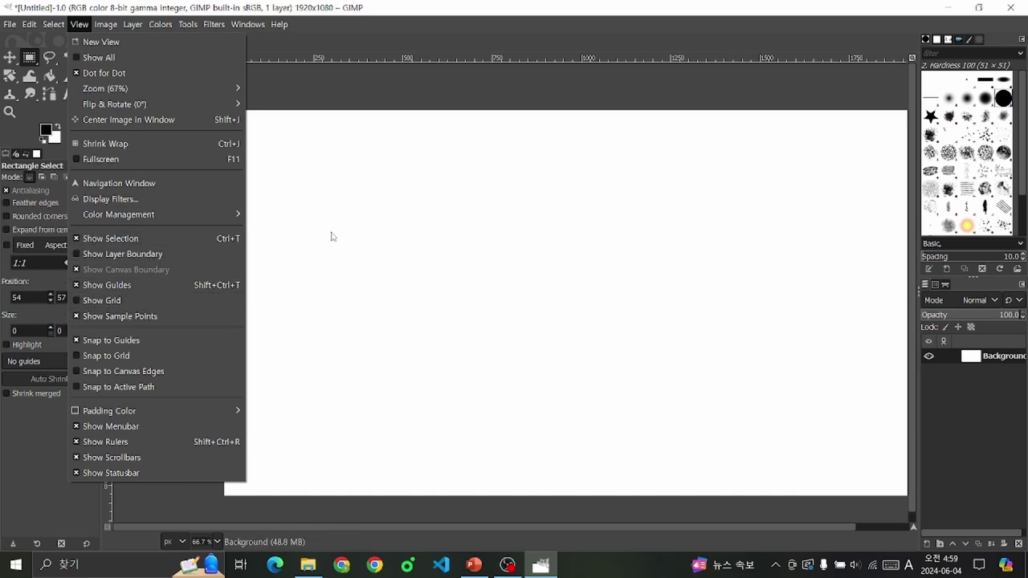
# Step: Draw a rectangular selection, toggle Show Selection off and back on, then clear it
pyautogui.moveTo(310, 191); pyautogui.dragTo(442, 334)
pyautogui.click(78, 24)
pyautogui.click(94, 238)
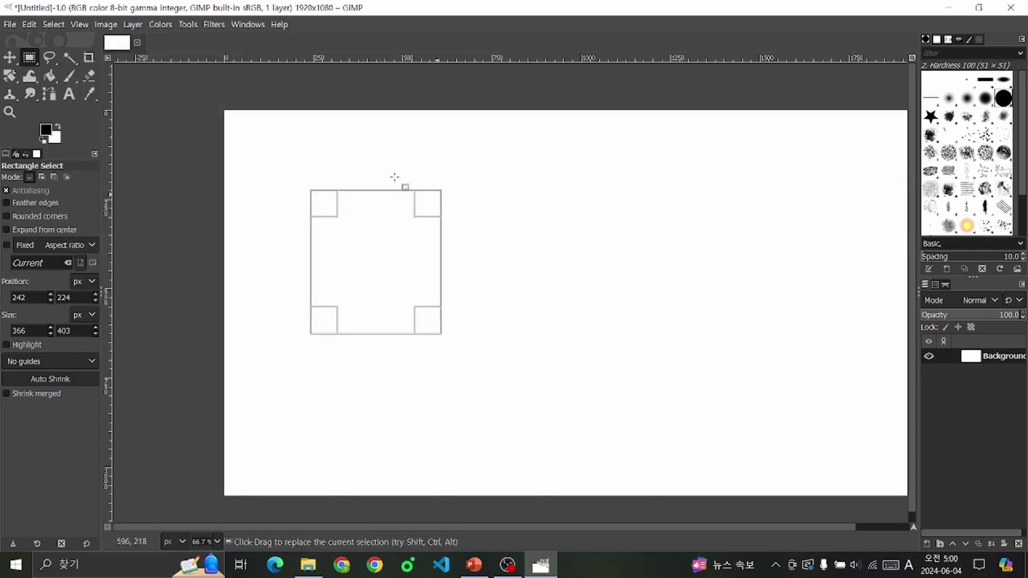
pyautogui.click(79, 24)
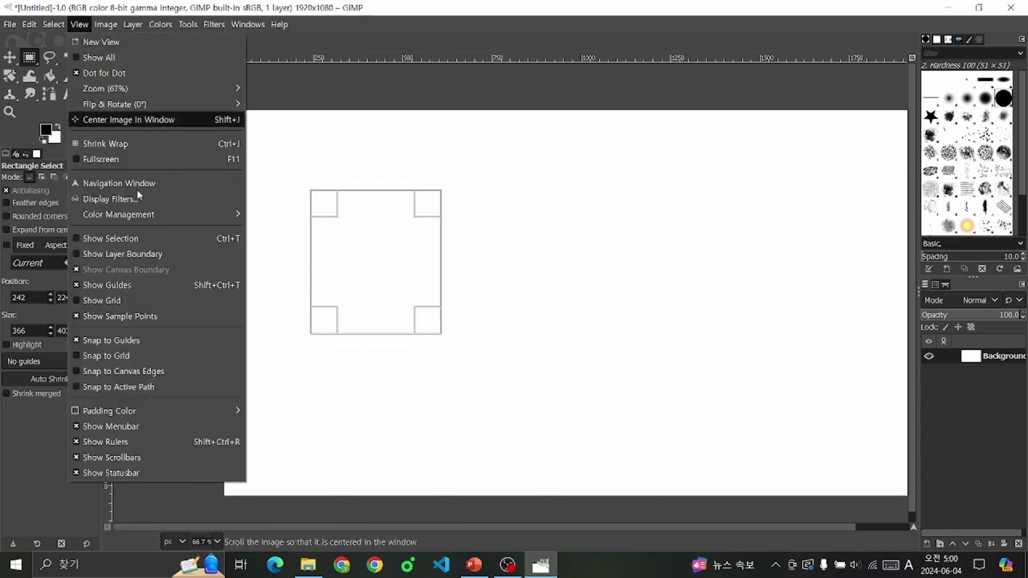
pyautogui.click(94, 238)
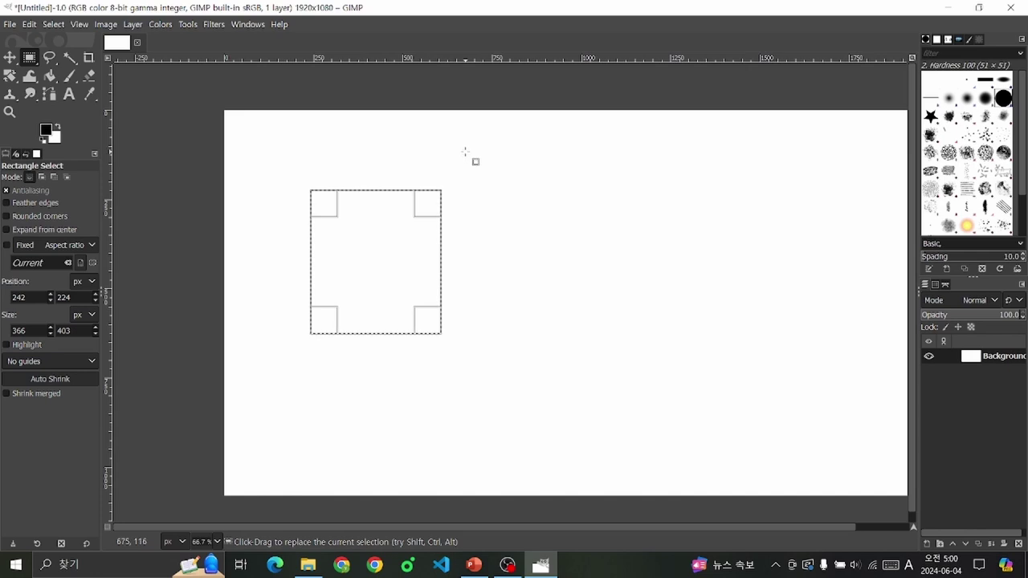
pyautogui.click(474, 144)
# Step: Rotate the canvas view 15° clockwise via View > Flip & Rotate
pyautogui.click(81, 24)
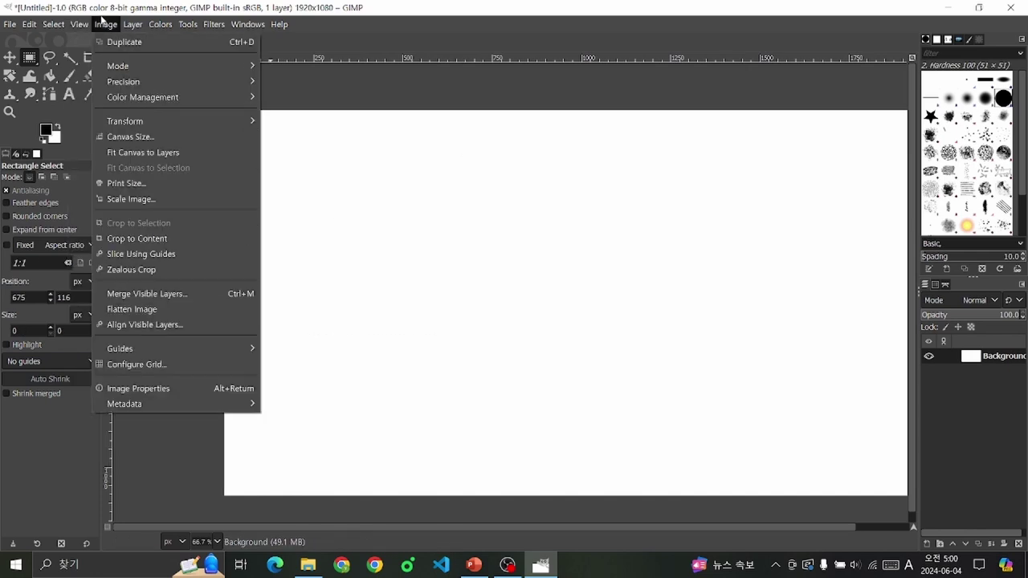
pyautogui.click(105, 24)
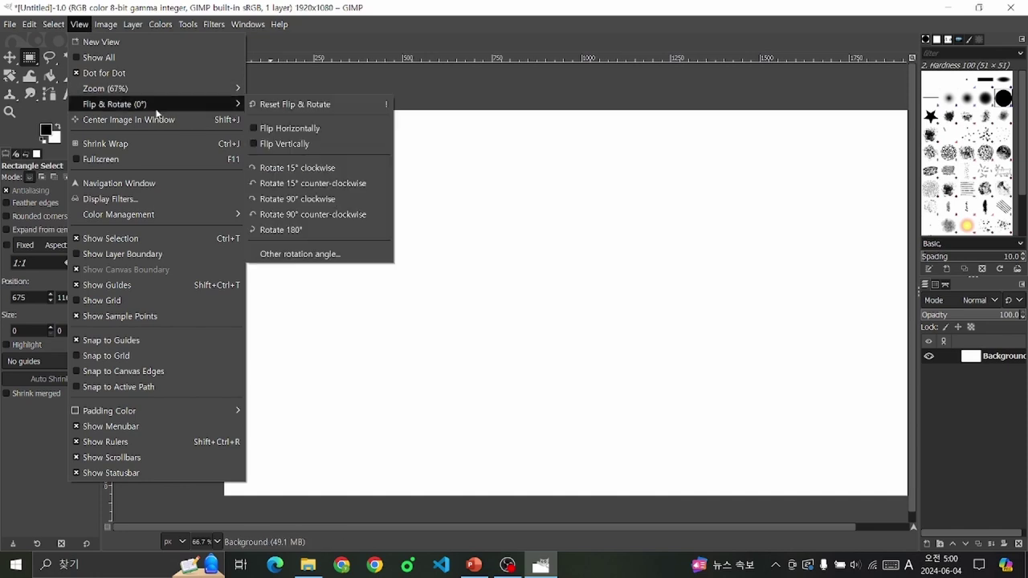
pyautogui.moveTo(79, 24)
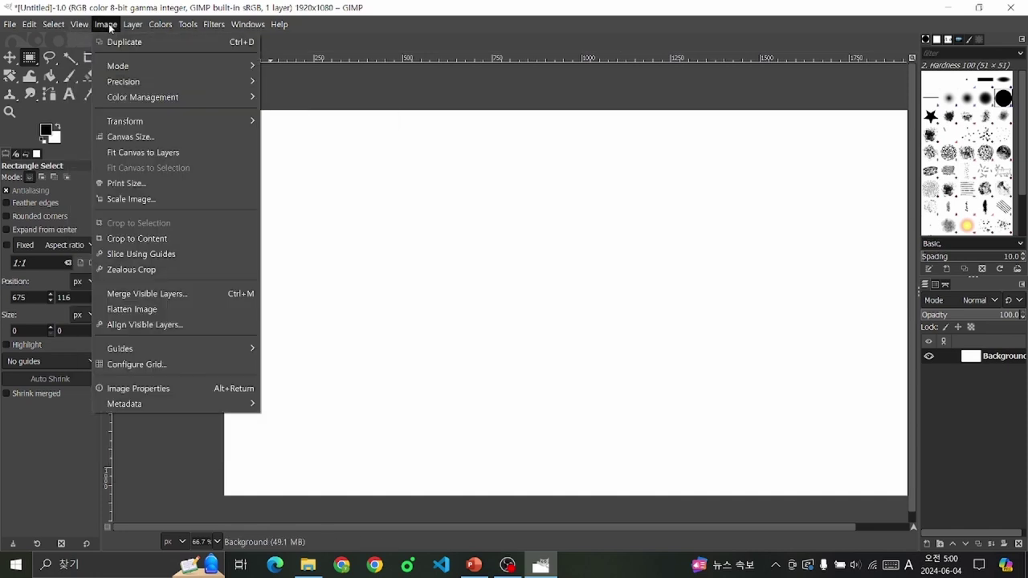
pyautogui.click(110, 25)
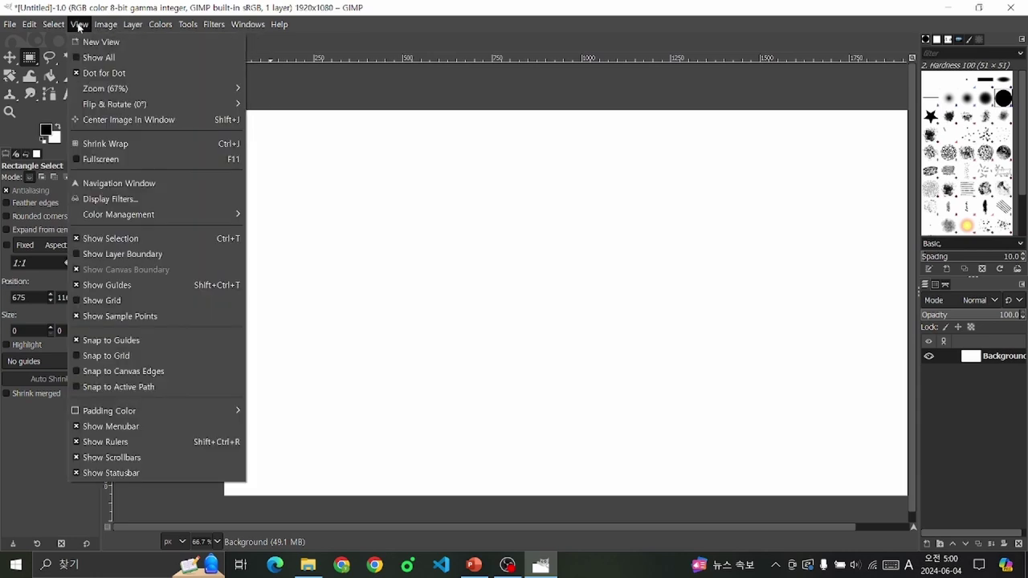
pyautogui.moveTo(114, 103)
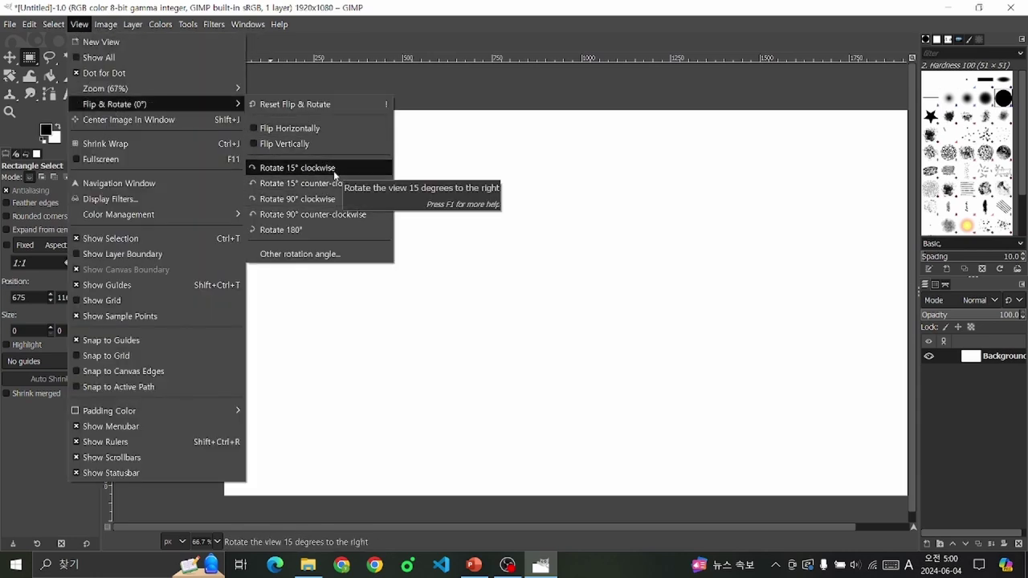
pyautogui.click(334, 169)
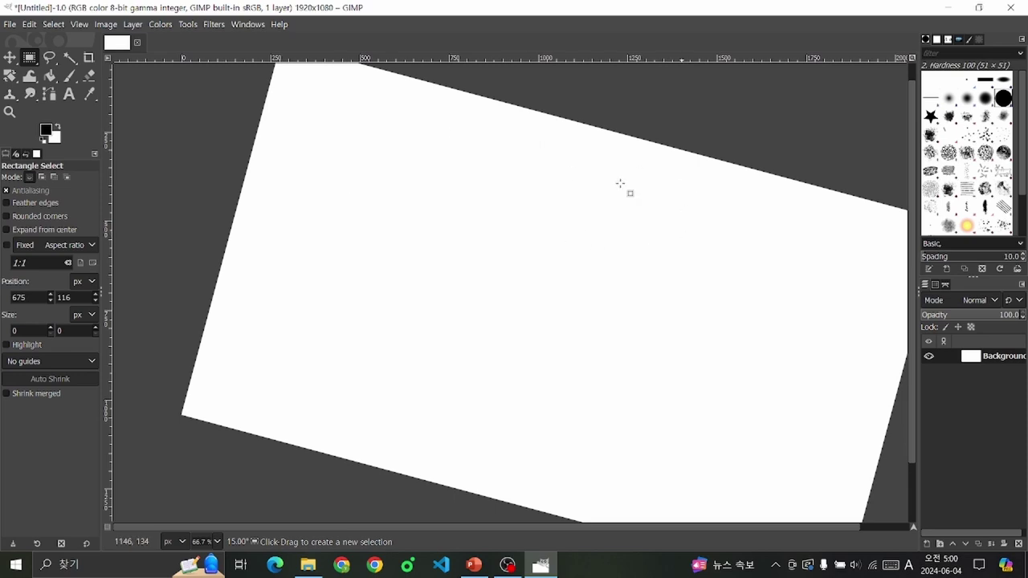
# Step: Reset the view rotation to 0° and clear the selection
pyautogui.hotkey('ctrl', 'z')
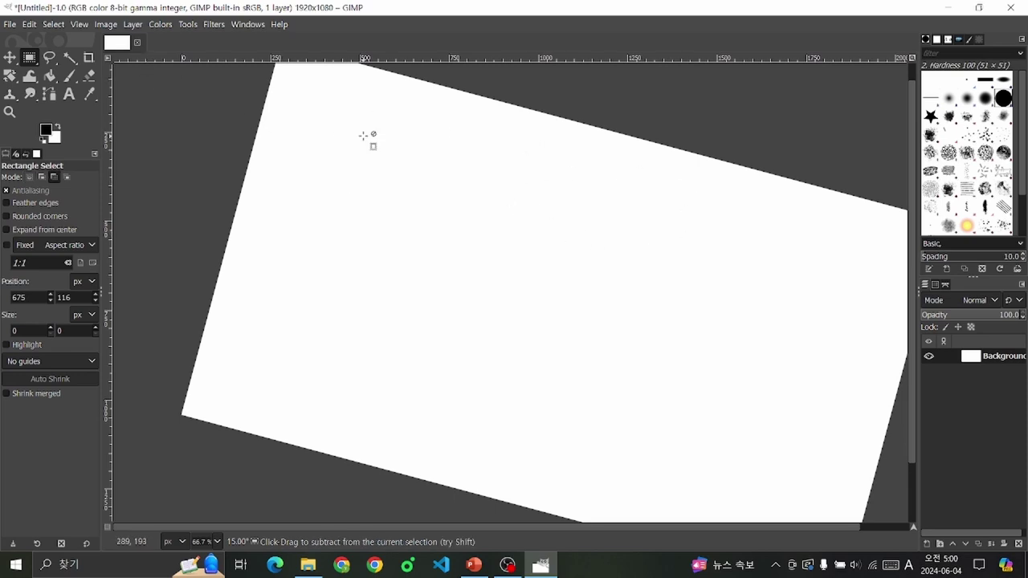
pyautogui.hotkey('ctrl', 'z')
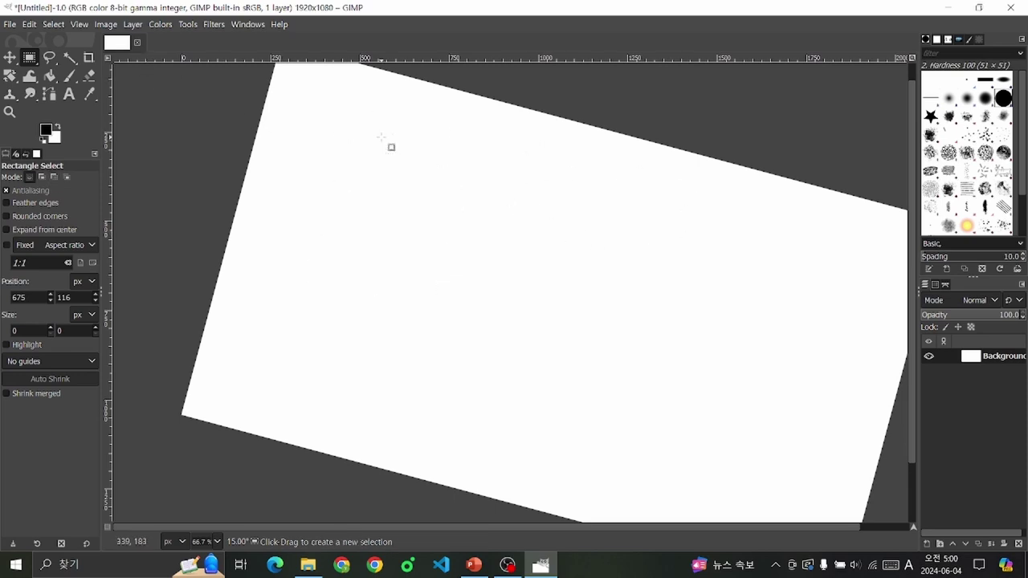
pyautogui.hotkey('ctrl', 'z')
pyautogui.click(80, 24)
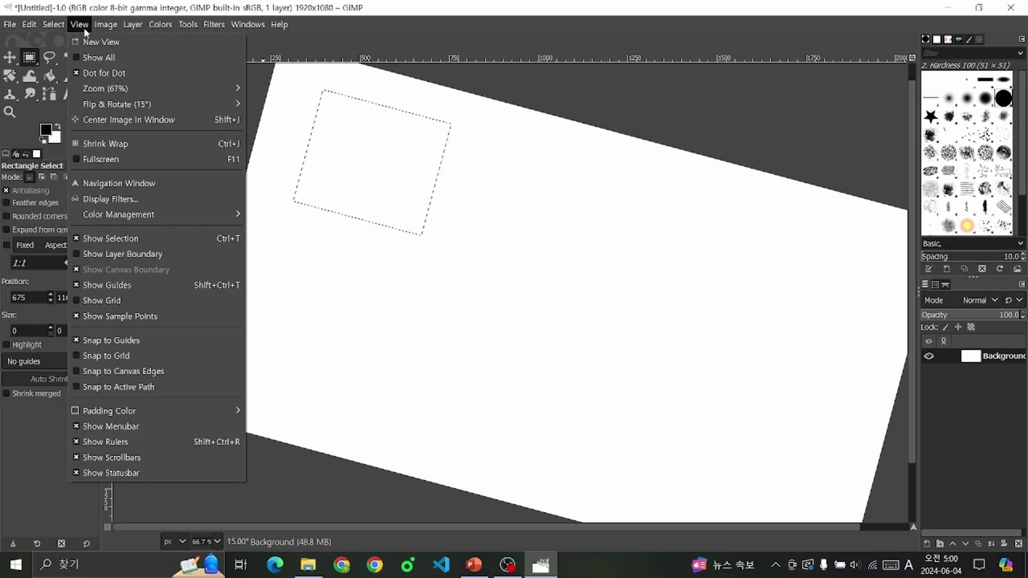
pyautogui.moveTo(117, 104)
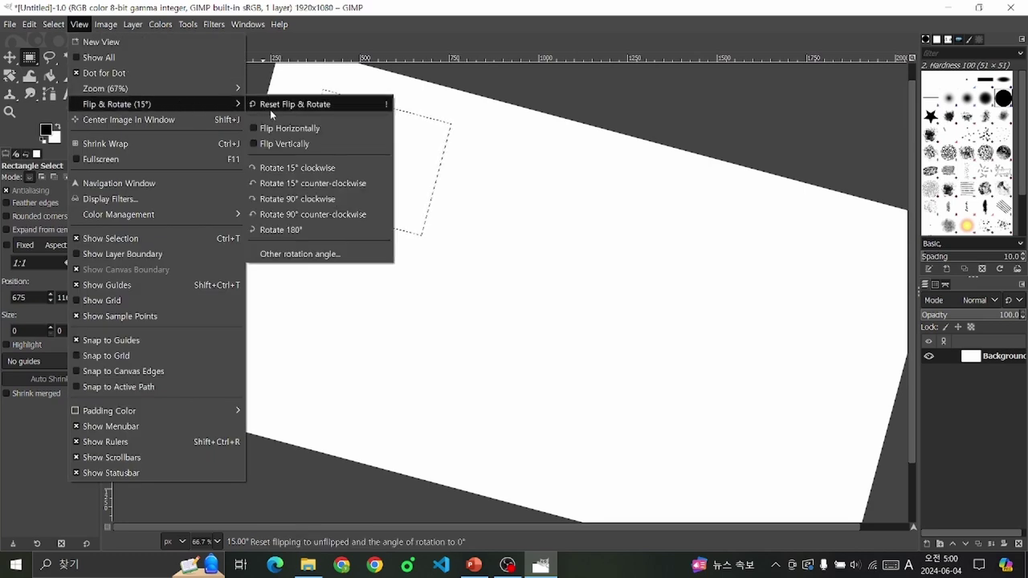
pyautogui.click(270, 110)
pyautogui.click(308, 123)
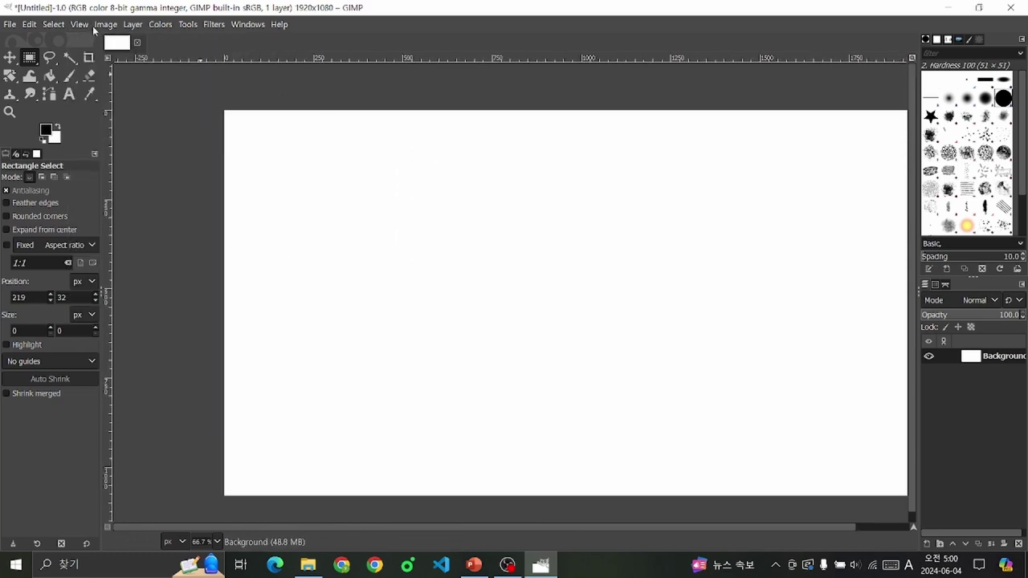
pyautogui.click(87, 24)
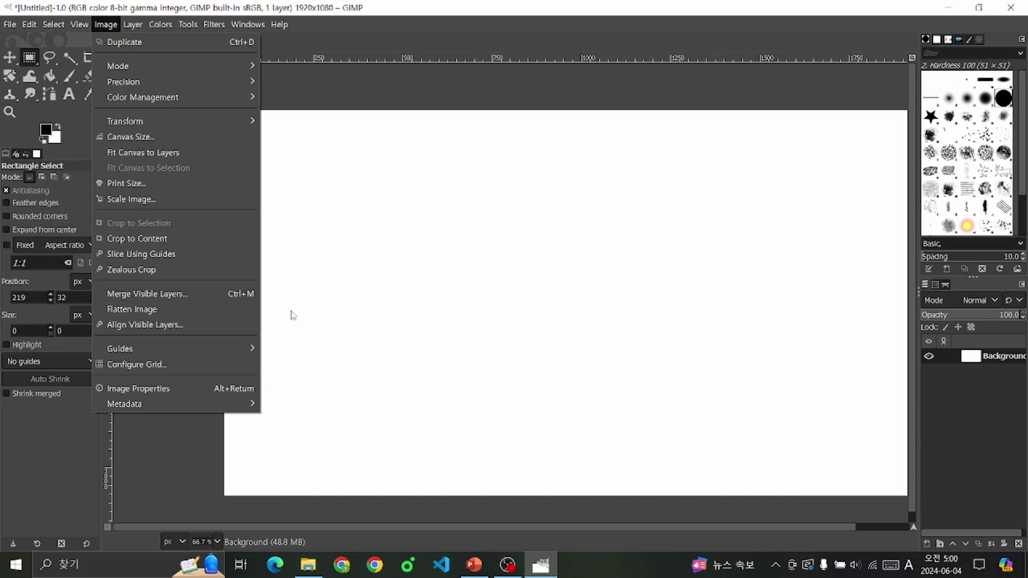
pyautogui.click(153, 137)
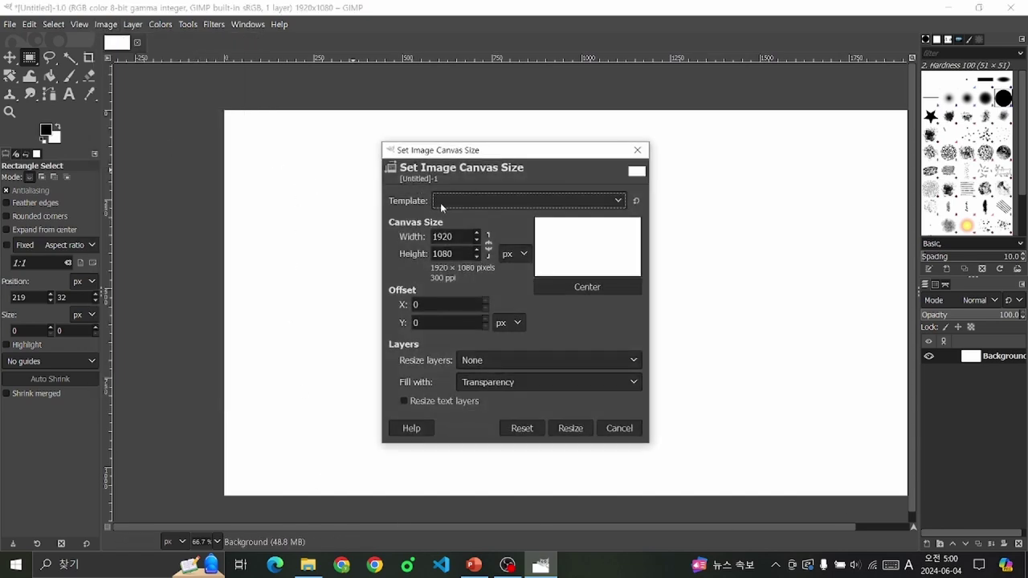
pyautogui.doubleClick(464, 240)
pyautogui.press('BackSpace')
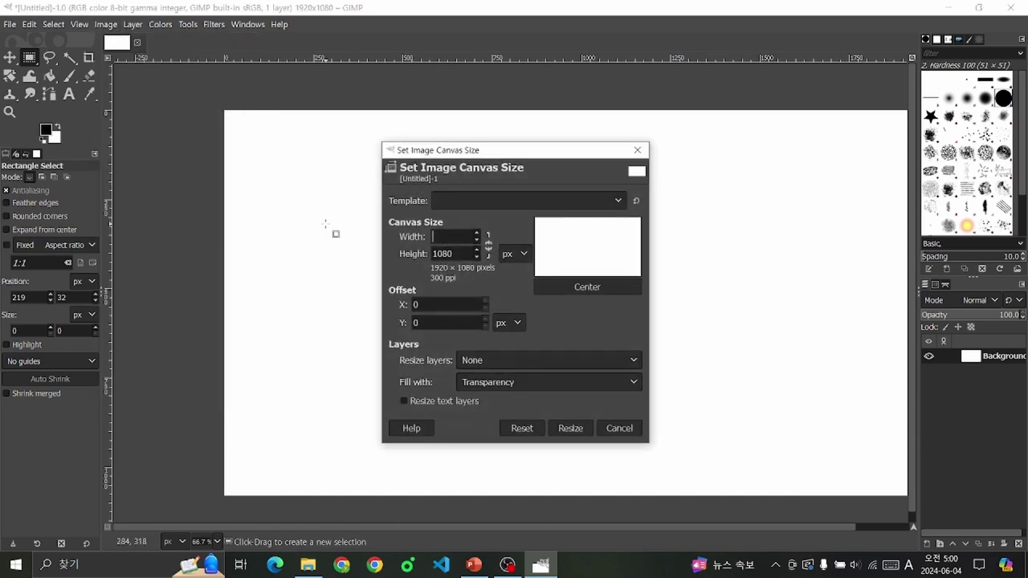
pyautogui.write('300')
pyautogui.press('Return')
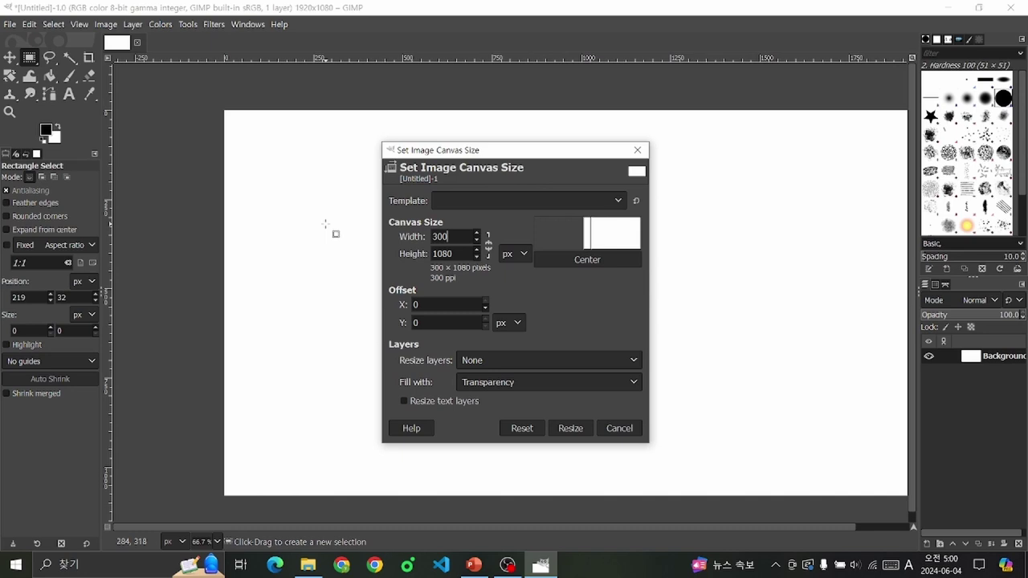
pyautogui.click(489, 246)
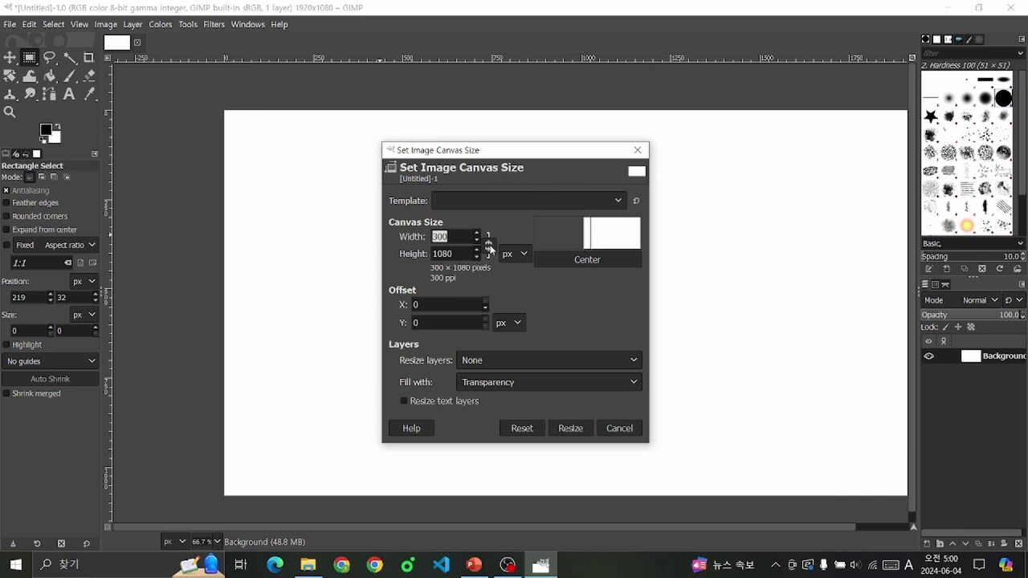
pyautogui.press('BackSpace')
pyautogui.press('Tab')
pyautogui.press('BackSpace')
pyautogui.press('BackSpace')
pyautogui.press('BackSpace')
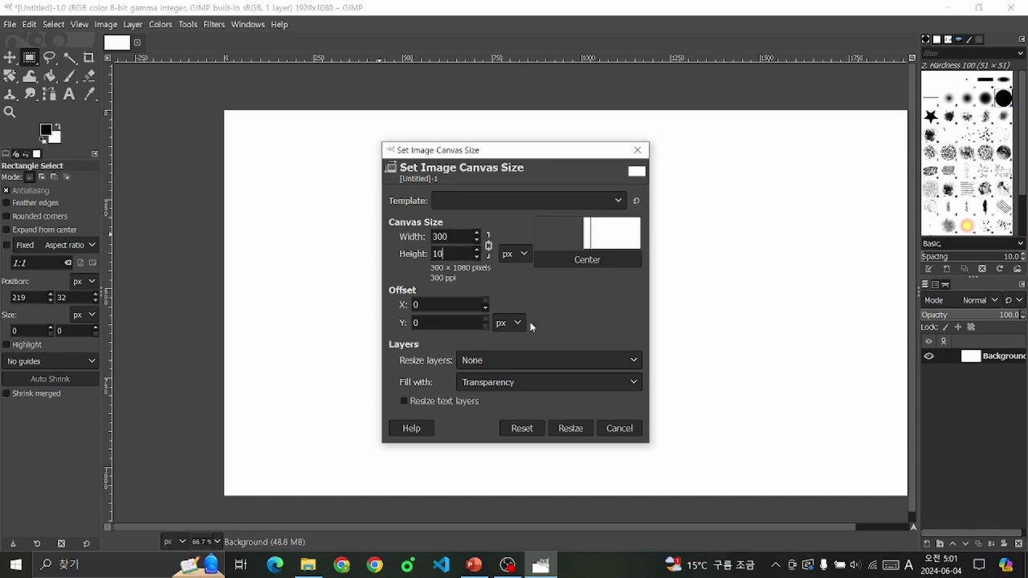
pyautogui.write('0')
pyautogui.press('Return')
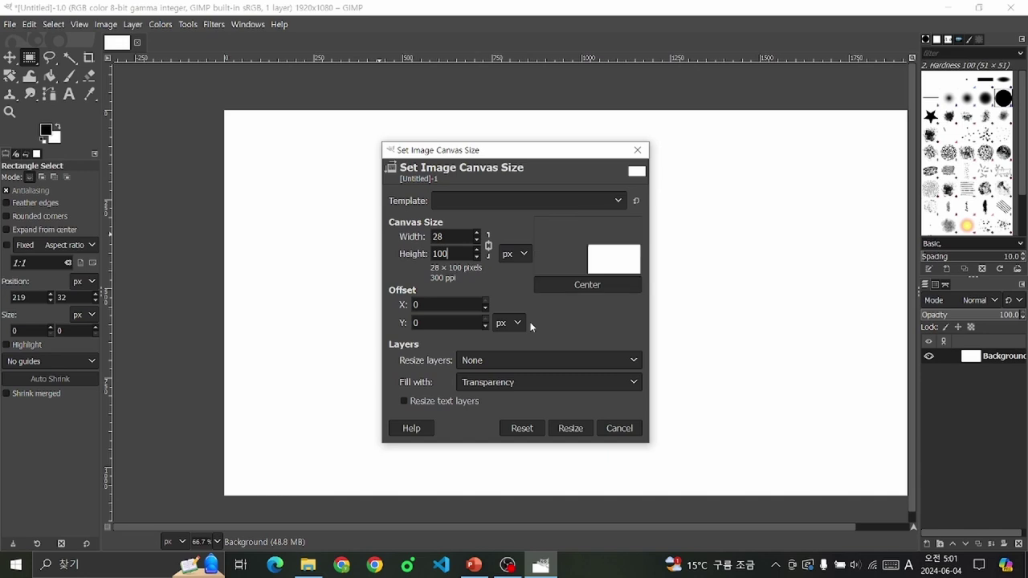
pyautogui.doubleClick(456, 236)
pyautogui.click(625, 428)
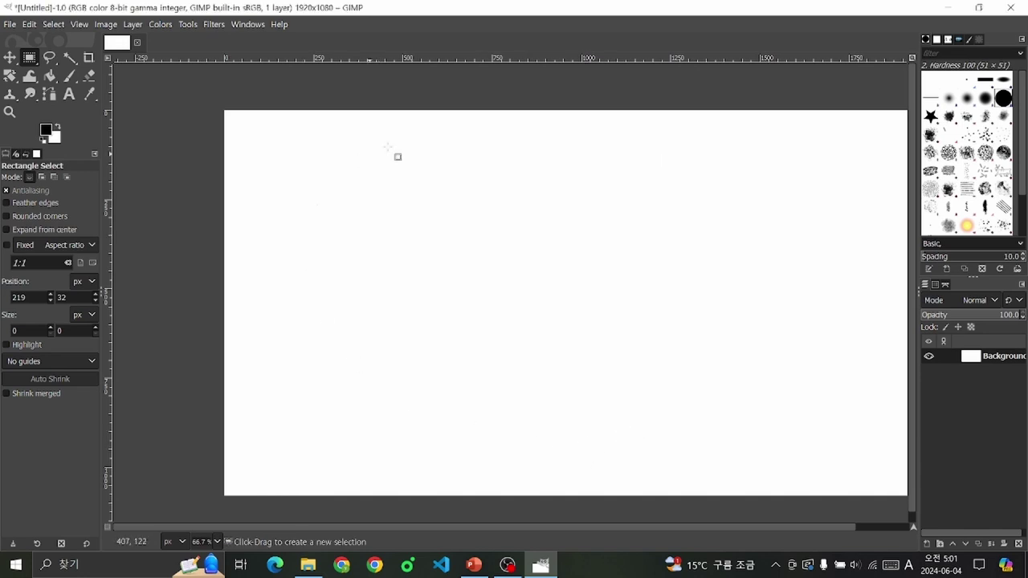
pyautogui.click(79, 24)
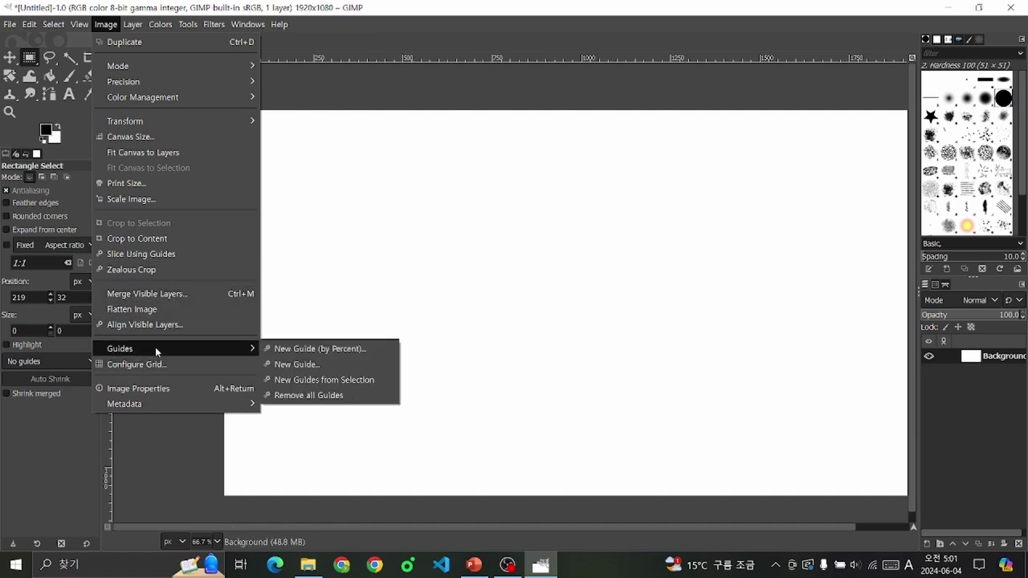
pyautogui.moveTo(120, 348)
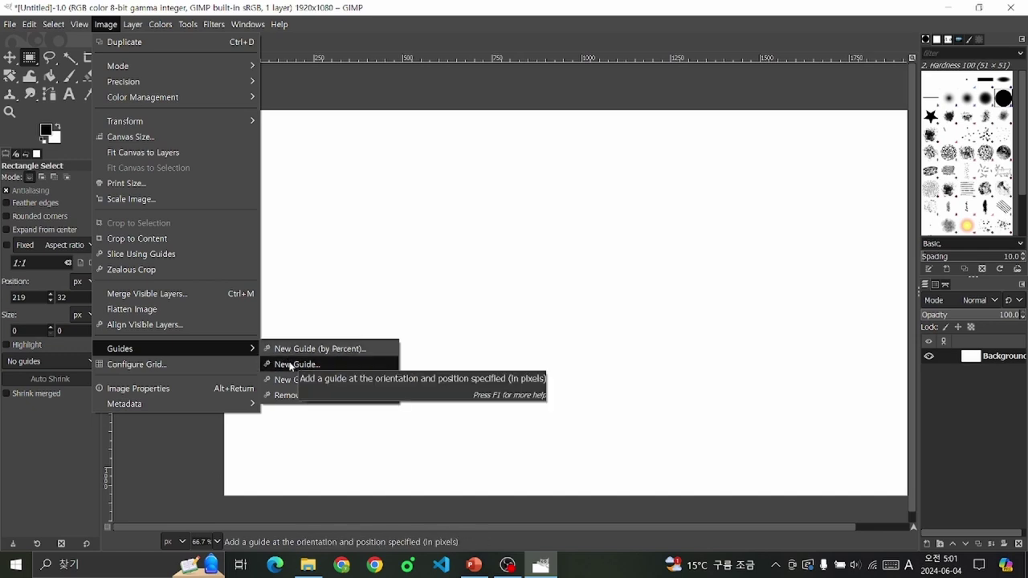
pyautogui.click(296, 365)
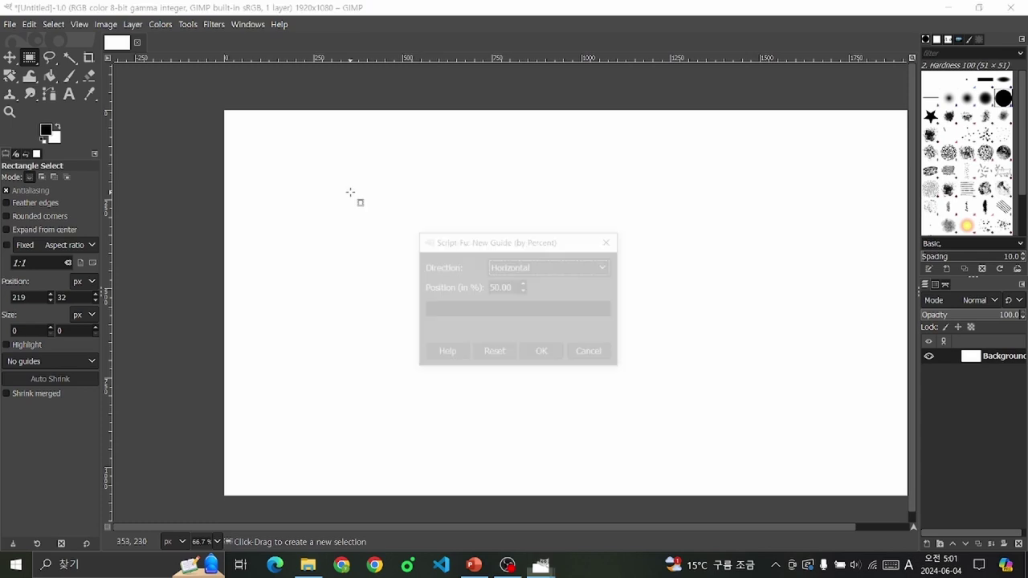
pyautogui.click(533, 268)
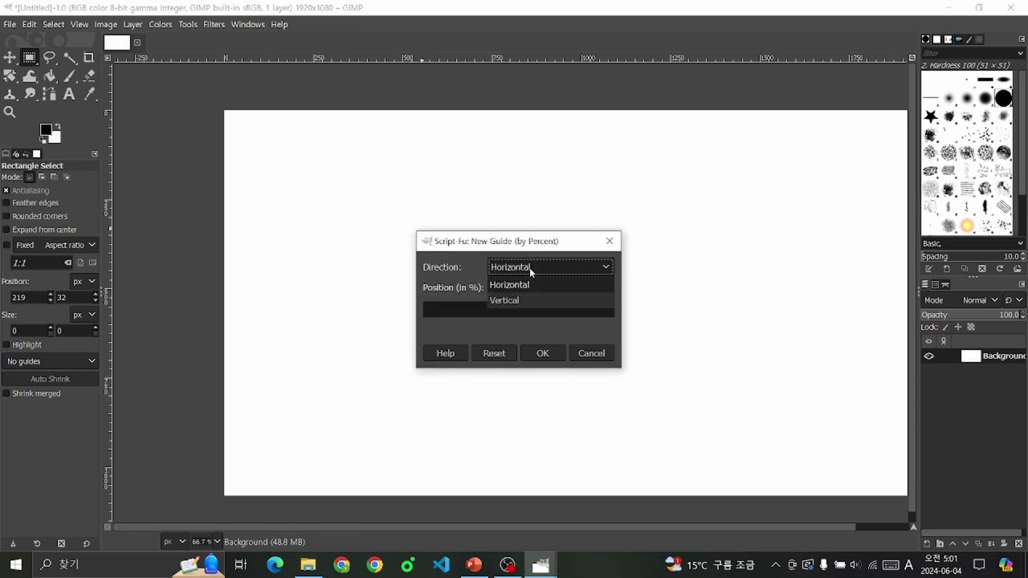
pyautogui.click(532, 302)
pyautogui.click(511, 270)
pyautogui.click(521, 284)
pyautogui.click(518, 267)
pyautogui.click(526, 301)
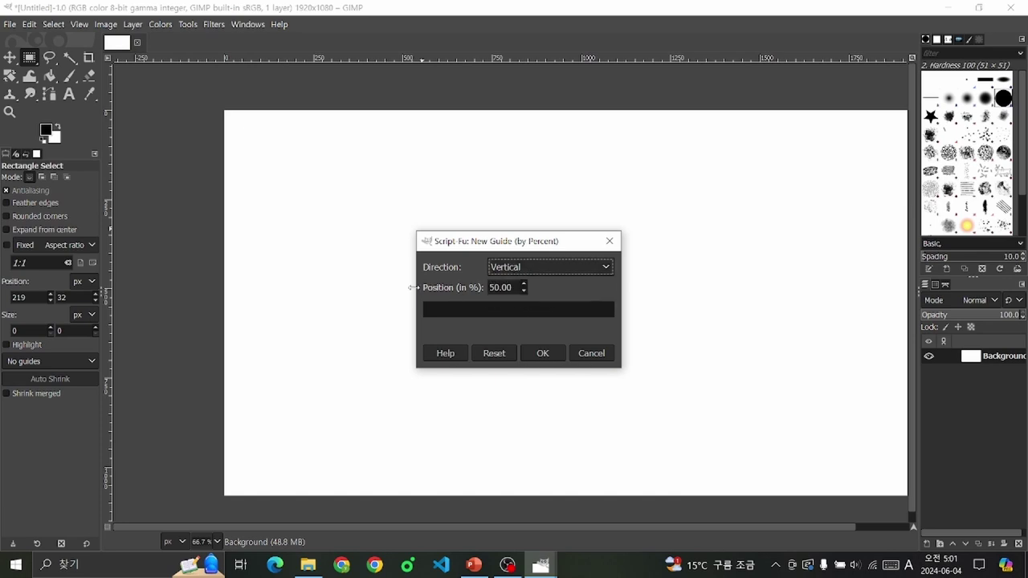
pyautogui.click(524, 284)
pyautogui.click(524, 291)
pyautogui.click(536, 351)
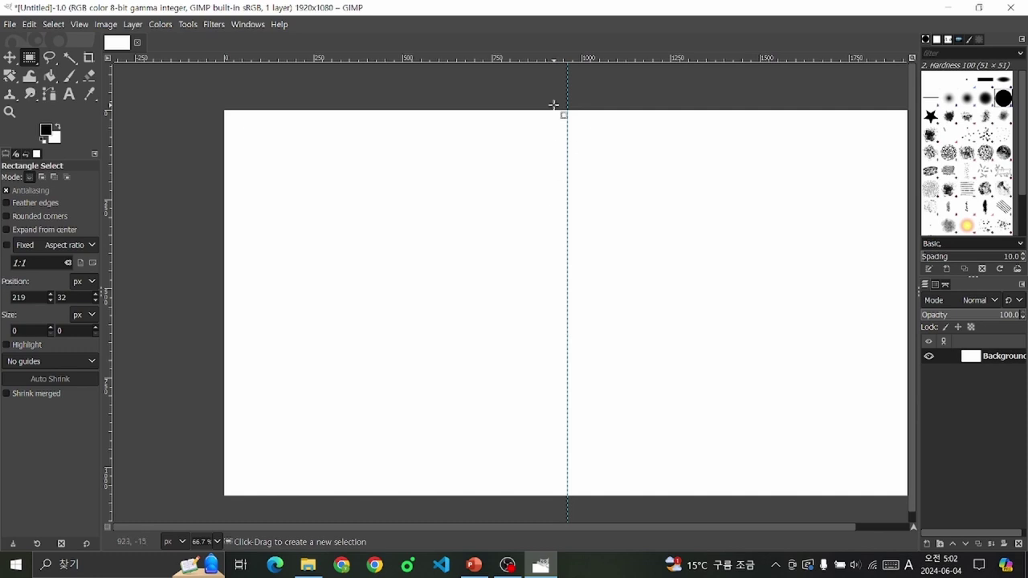
pyautogui.click(161, 24)
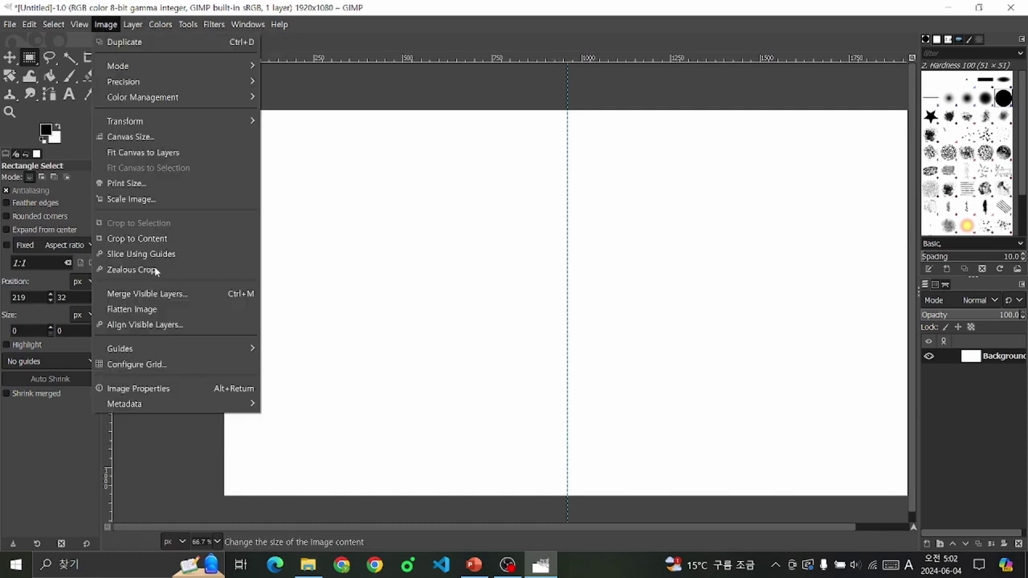
pyautogui.moveTo(177, 349)
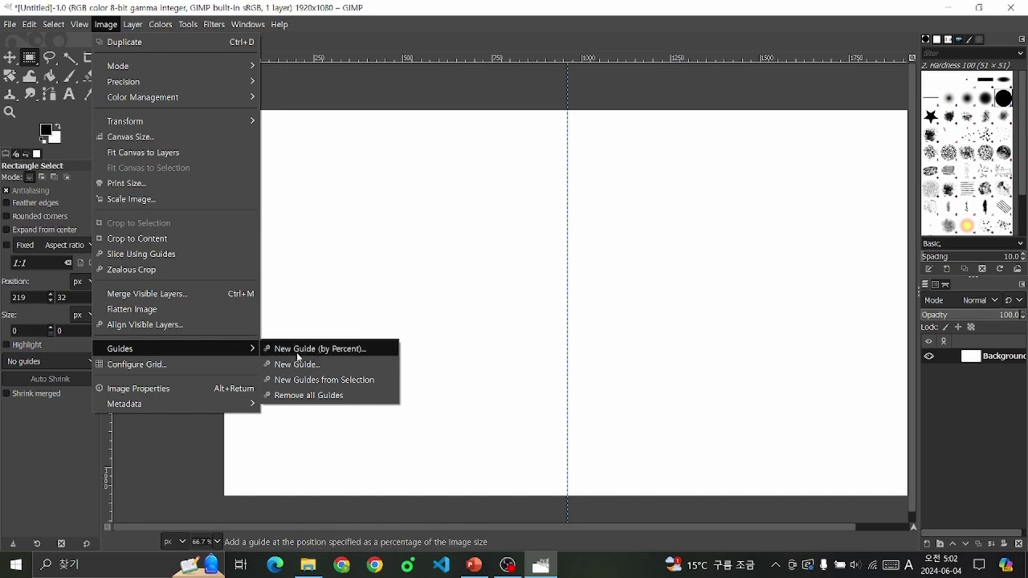
pyautogui.click(297, 352)
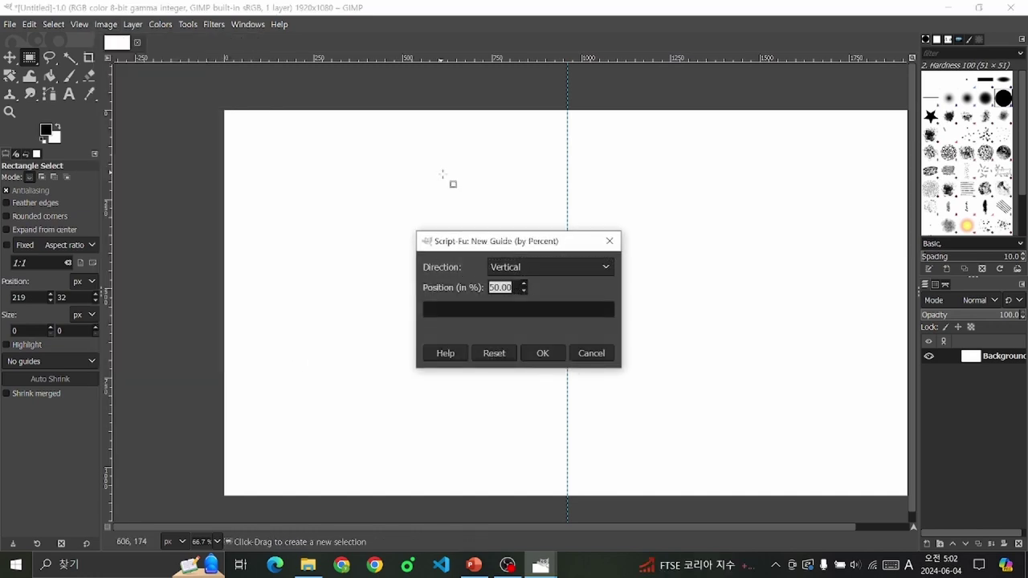
pyautogui.press('BackSpace')
pyautogui.click(543, 354)
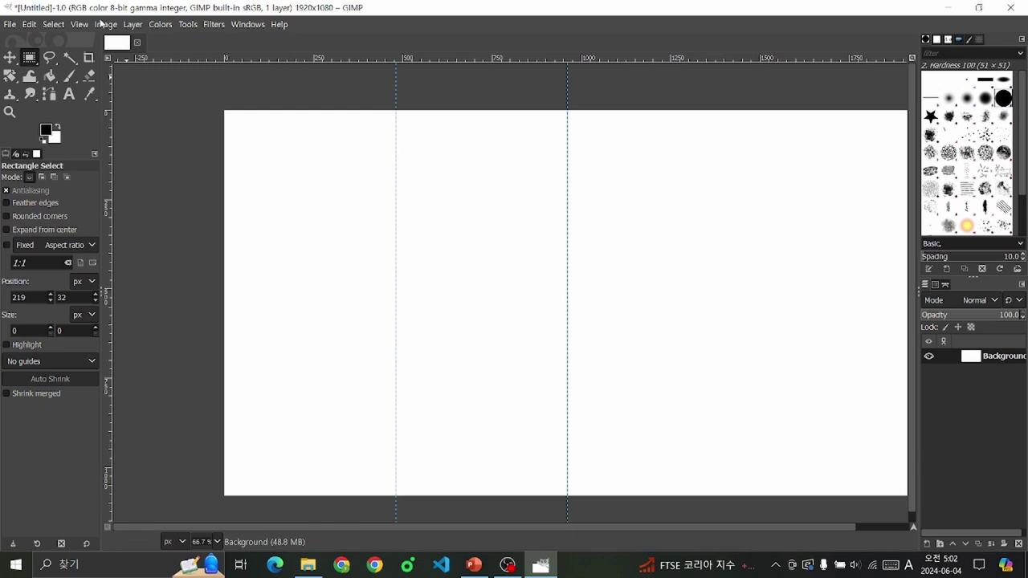
pyautogui.click(102, 24)
pyautogui.moveTo(161, 348)
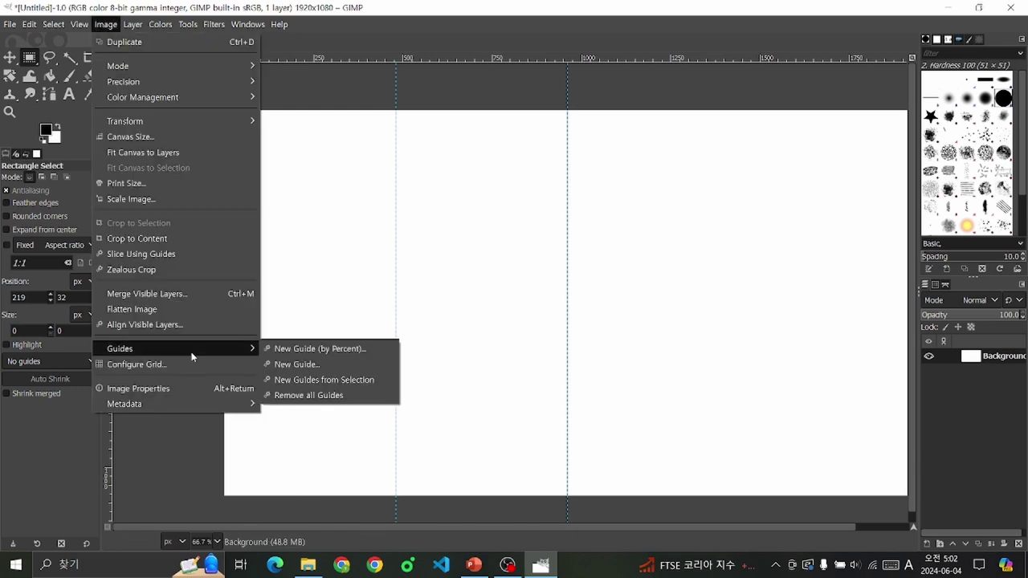
pyautogui.click(309, 395)
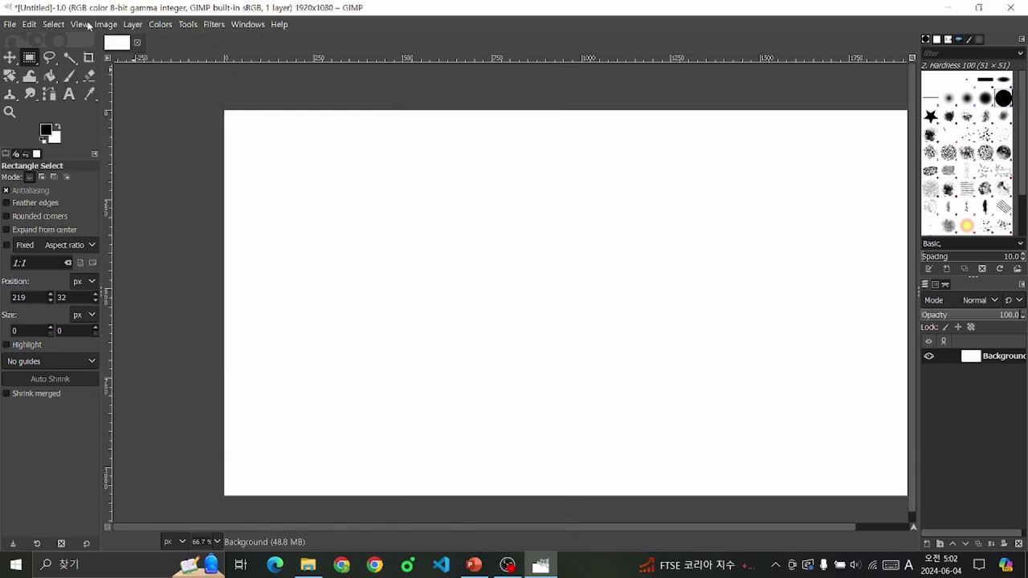
pyautogui.click(81, 24)
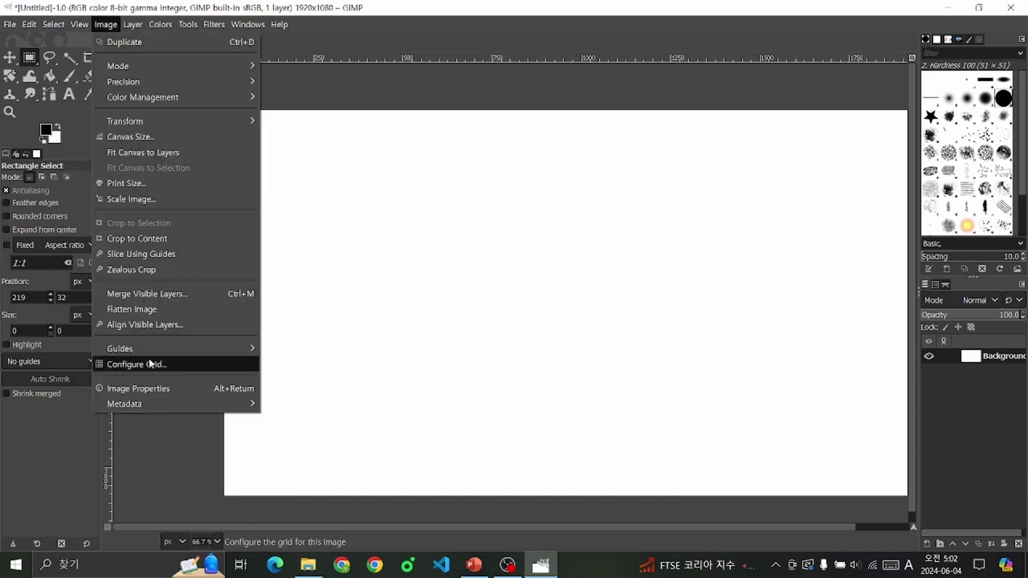
# Step: Set the image grid's horizontal spacing to 30 pixels in Configure Grid
pyautogui.click(148, 360)
pyautogui.press('Tab')
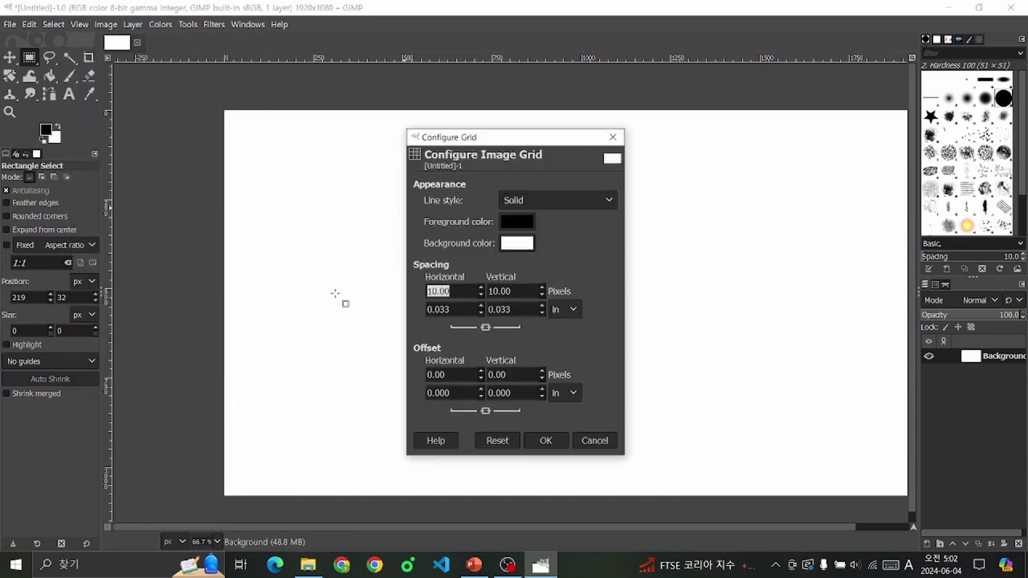
pyautogui.press('BackSpace')
pyautogui.write('0')
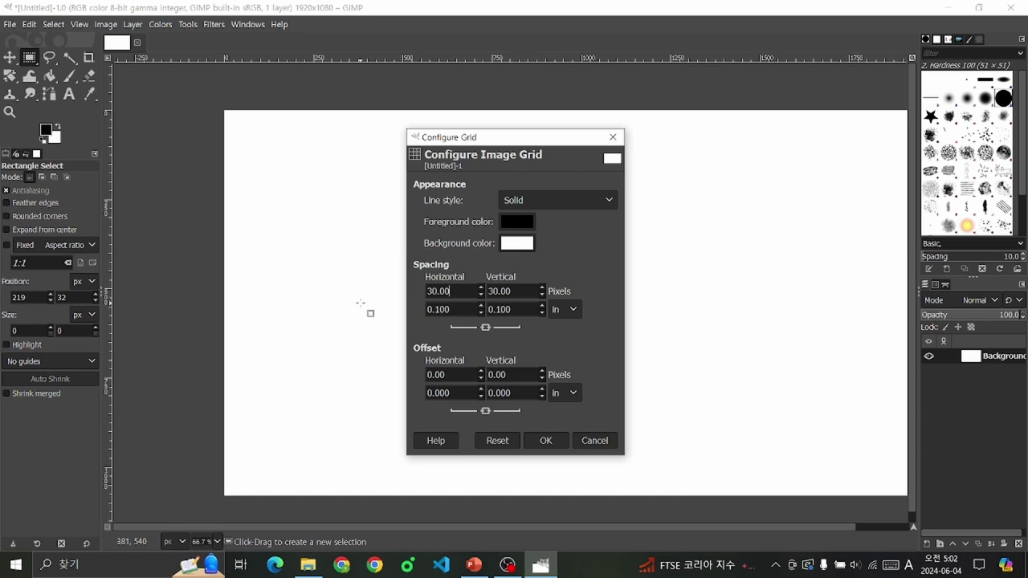
pyautogui.click(545, 441)
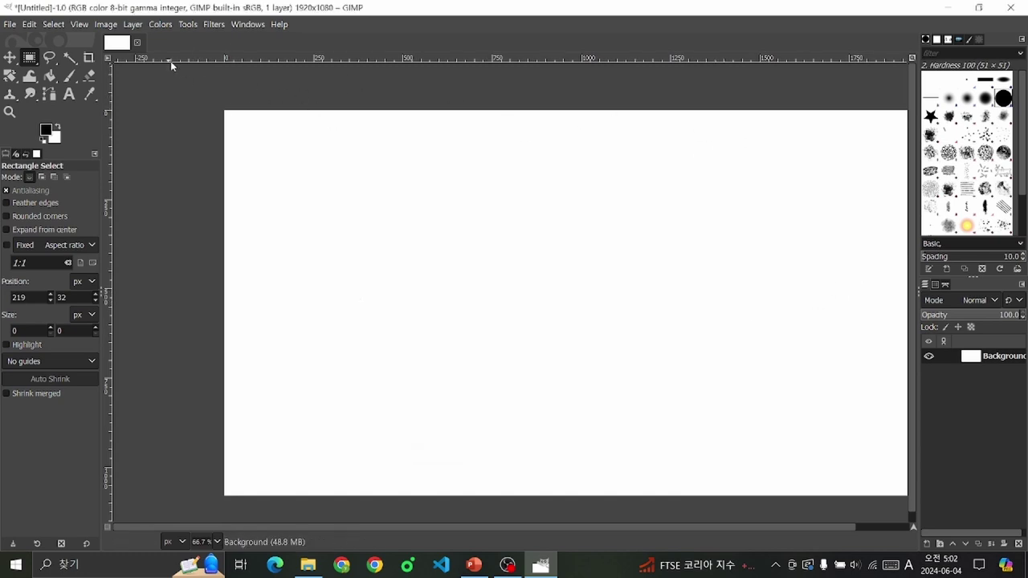
pyautogui.keyDown('ctrl'); pyautogui.scroll(1, 367, 155); pyautogui.keyUp('ctrl')
pyautogui.keyDown('ctrl'); pyautogui.scroll(-1, 347, 167); pyautogui.keyUp('ctrl')
pyautogui.keyDown('ctrl'); pyautogui.scroll(1, 347, 167); pyautogui.keyUp('ctrl')
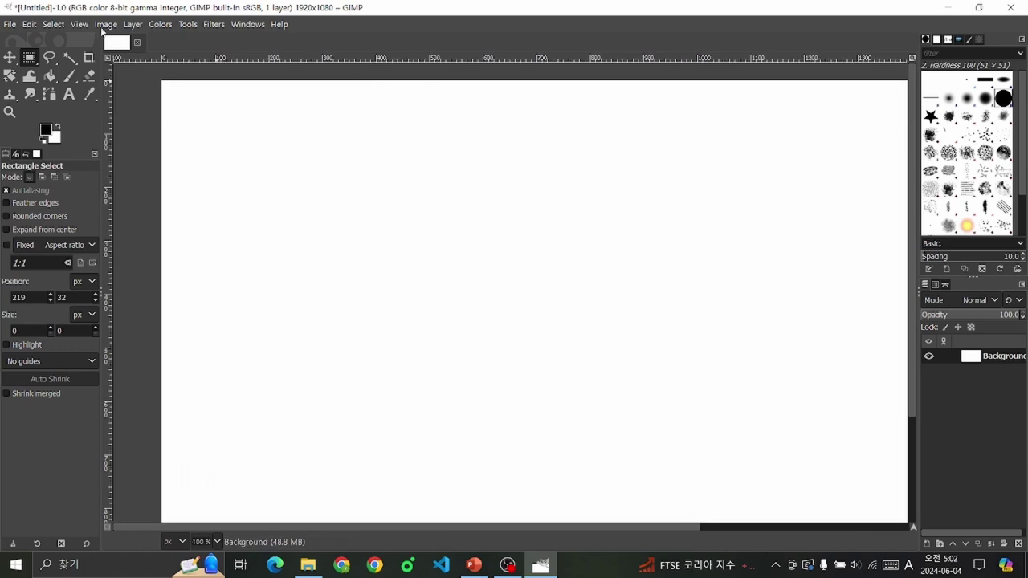
# Step: Turn on View > Show Grid to overlay the grid on the canvas
pyautogui.click(79, 25)
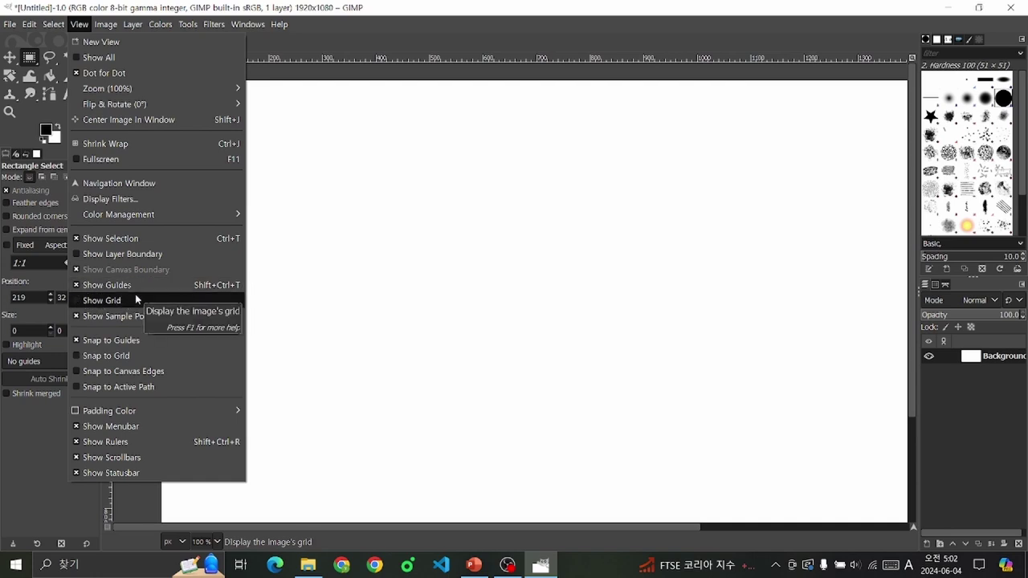
pyautogui.click(135, 300)
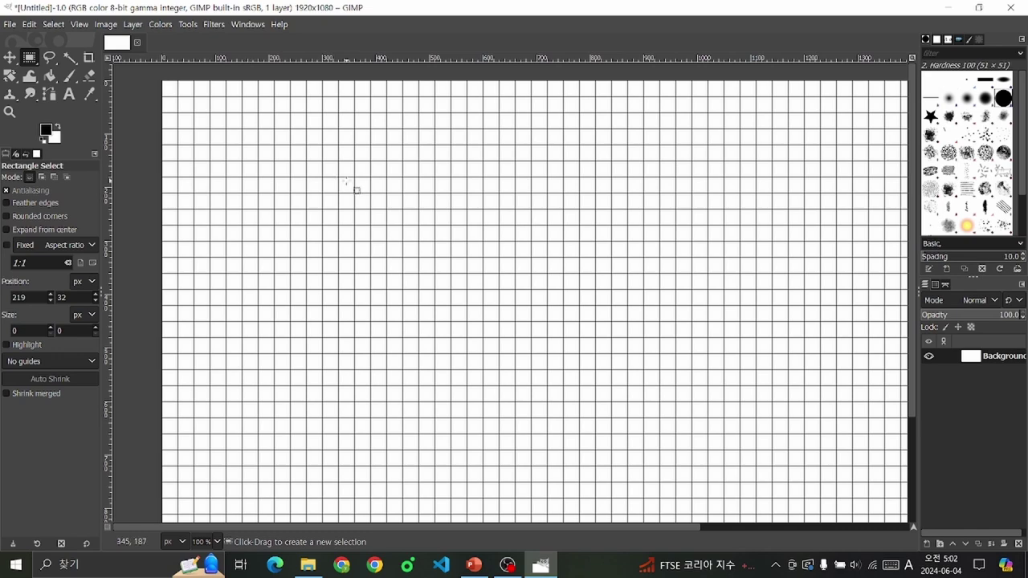
pyautogui.scroll(-1, 329, 173)
pyautogui.scroll(-2, 354, 189)
pyautogui.scroll(1, 498, 109)
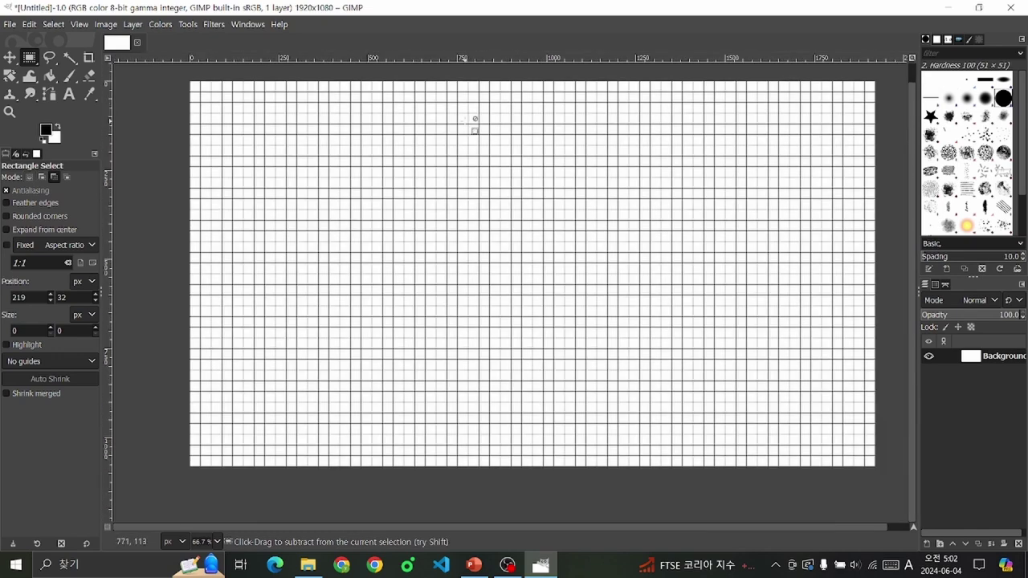
pyautogui.scroll(1, 475, 120)
pyautogui.click(60, 24)
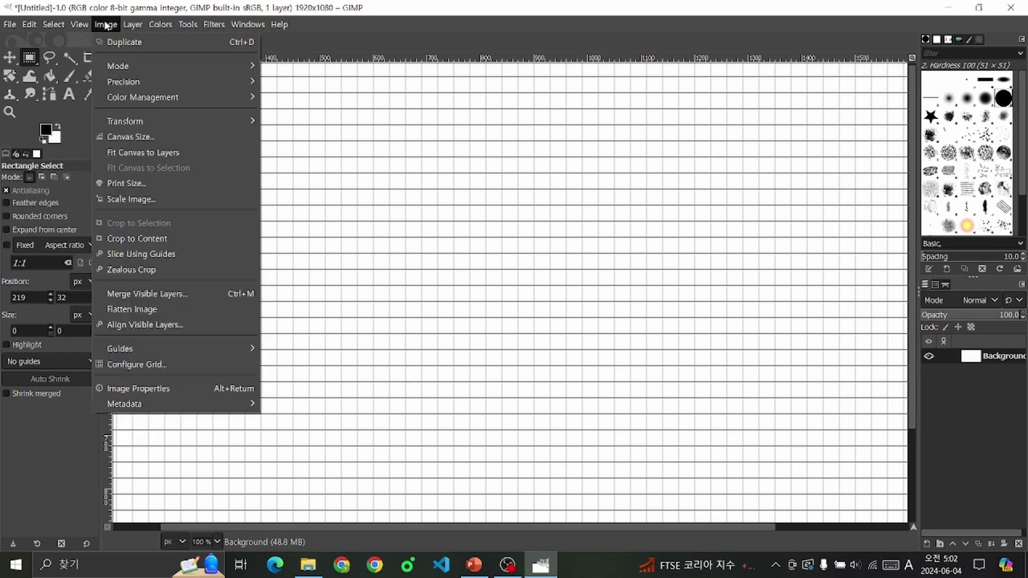
# Step: Change the grid spacing from 30 to 60 pixels in Configure Grid
pyautogui.click(129, 364)
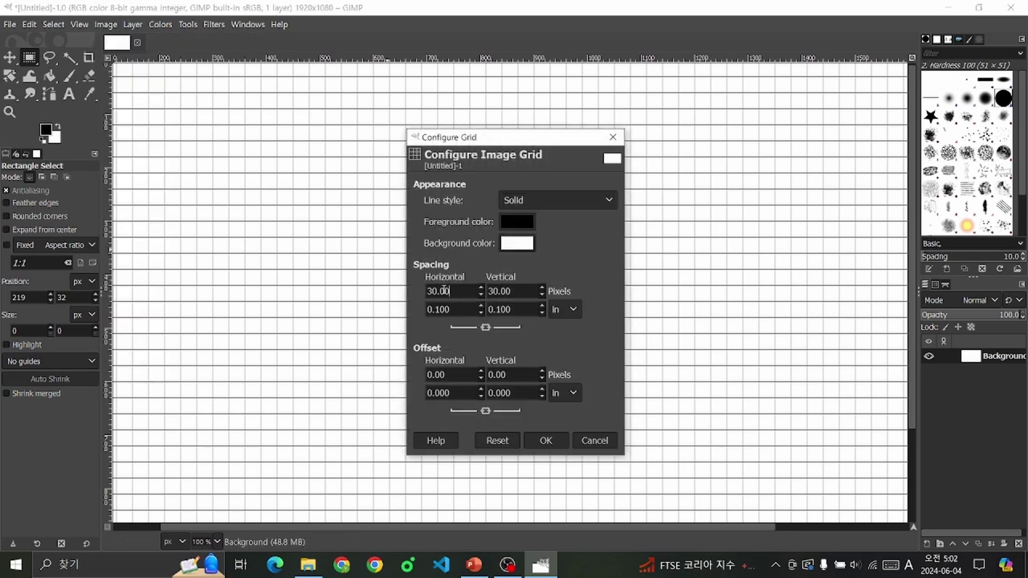
pyautogui.tripleClick(440, 291)
pyautogui.press('BackSpace')
pyautogui.write('60')
pyautogui.press('Return')
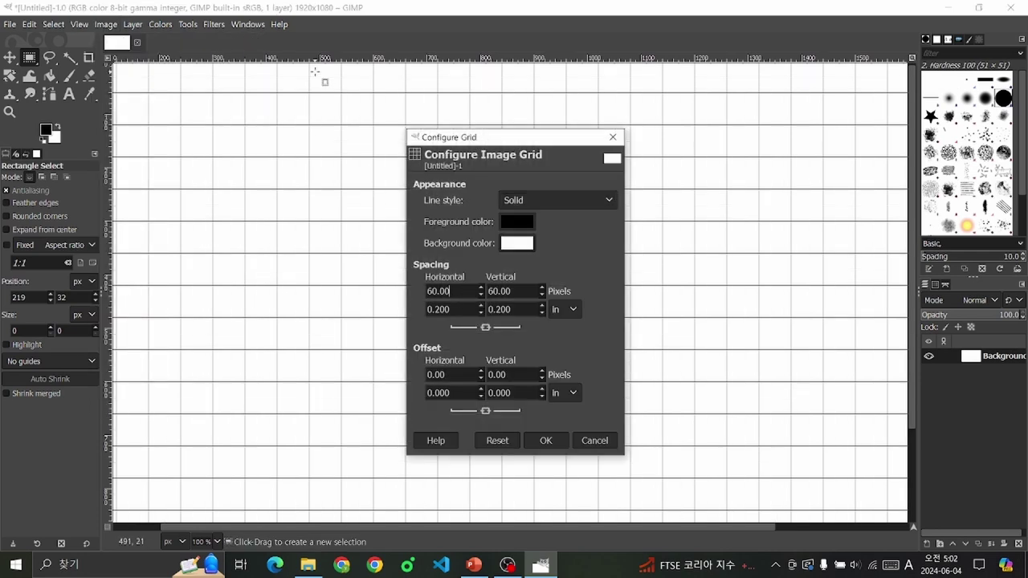
pyautogui.click(546, 440)
pyautogui.keyDown('ctrl'); pyautogui.scroll(-3, 493, 335); pyautogui.keyUp('ctrl')
pyautogui.keyDown('ctrl'); pyautogui.scroll(1, 514, 300); pyautogui.keyUp('ctrl')
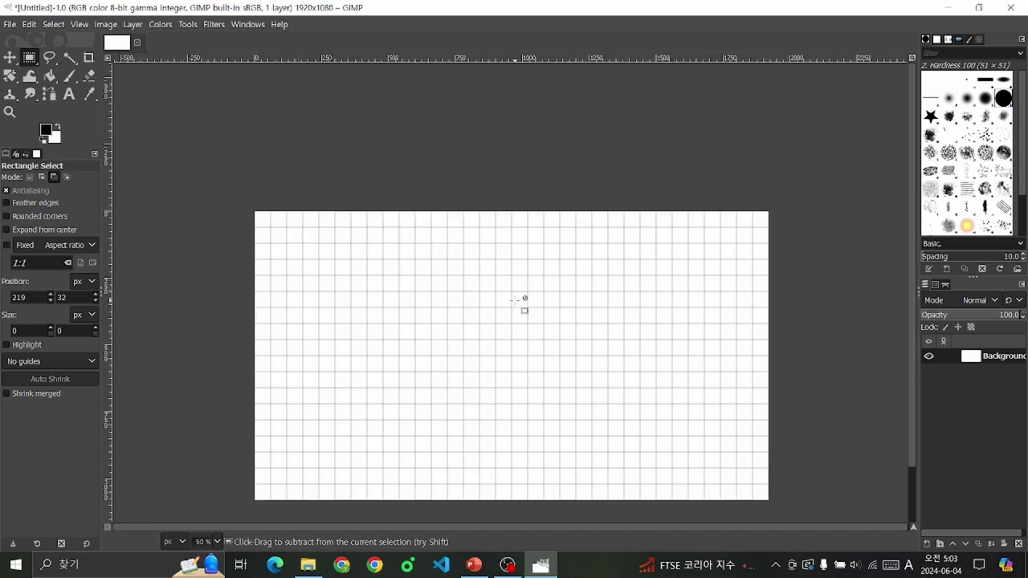
pyautogui.keyDown('ctrl'); pyautogui.scroll(1, 496, 218); pyautogui.keyUp('ctrl')
pyautogui.keyDown('ctrl'); pyautogui.scroll(-1, 459, 303); pyautogui.keyUp('ctrl')
pyautogui.keyDown('ctrl'); pyautogui.scroll(1, 274, 167); pyautogui.keyUp('ctrl')
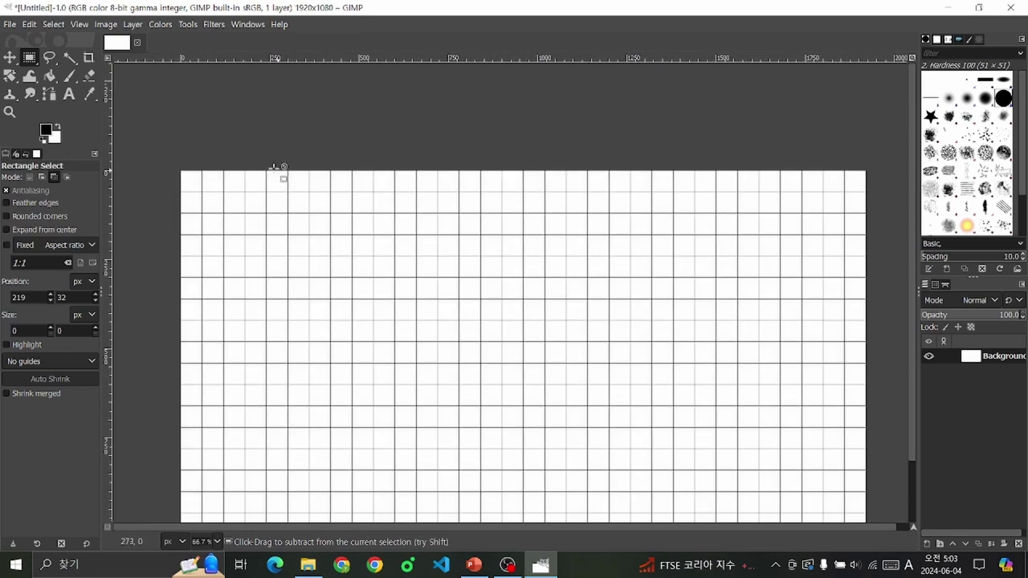
pyautogui.keyDown('ctrl'); pyautogui.scroll(-1, 211, 111); pyautogui.keyUp('ctrl')
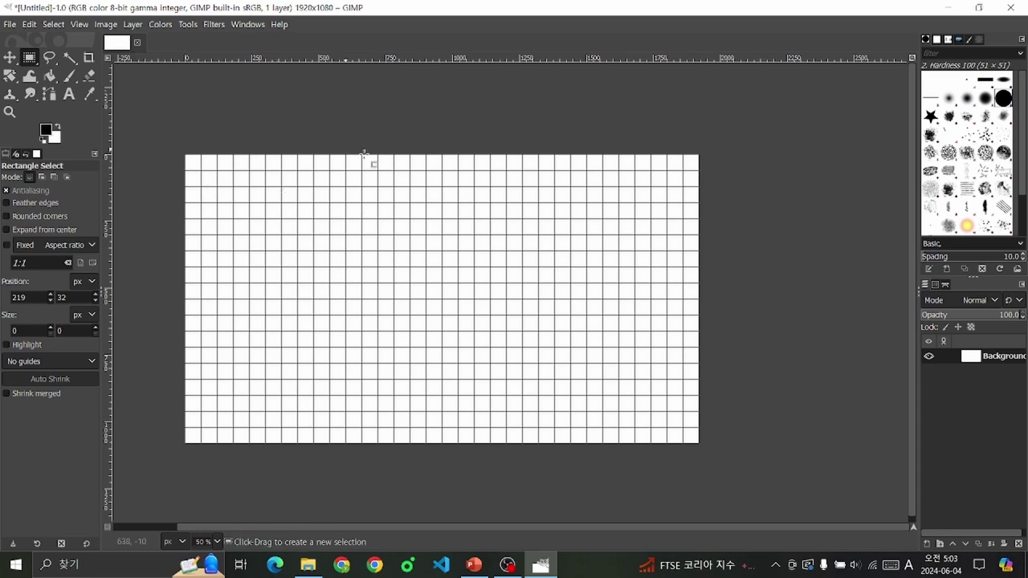
# Step: Hide the grid, then browse the Layer, Image and Colors menus
pyautogui.click(79, 24)
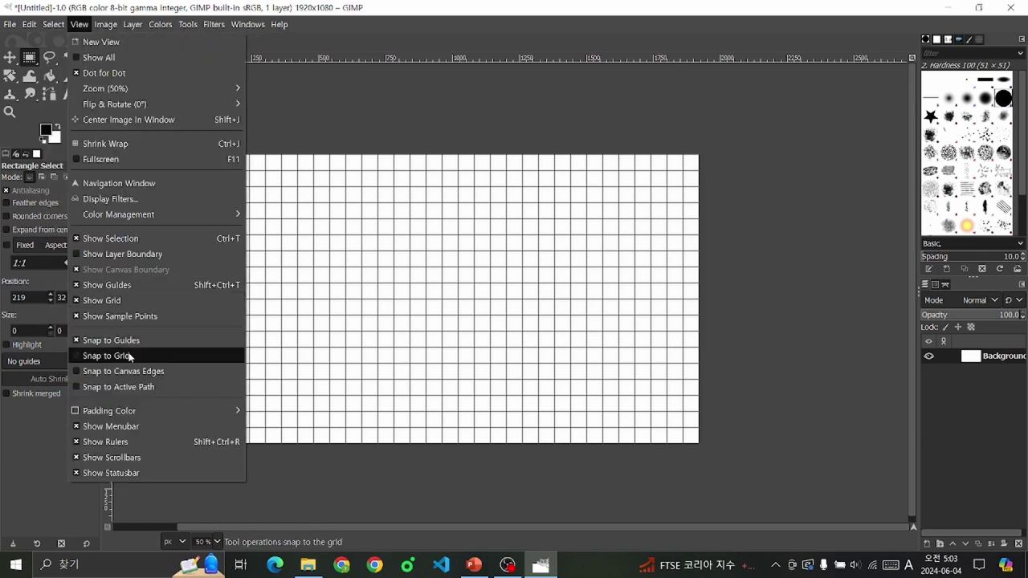
pyautogui.click(128, 300)
pyautogui.click(133, 28)
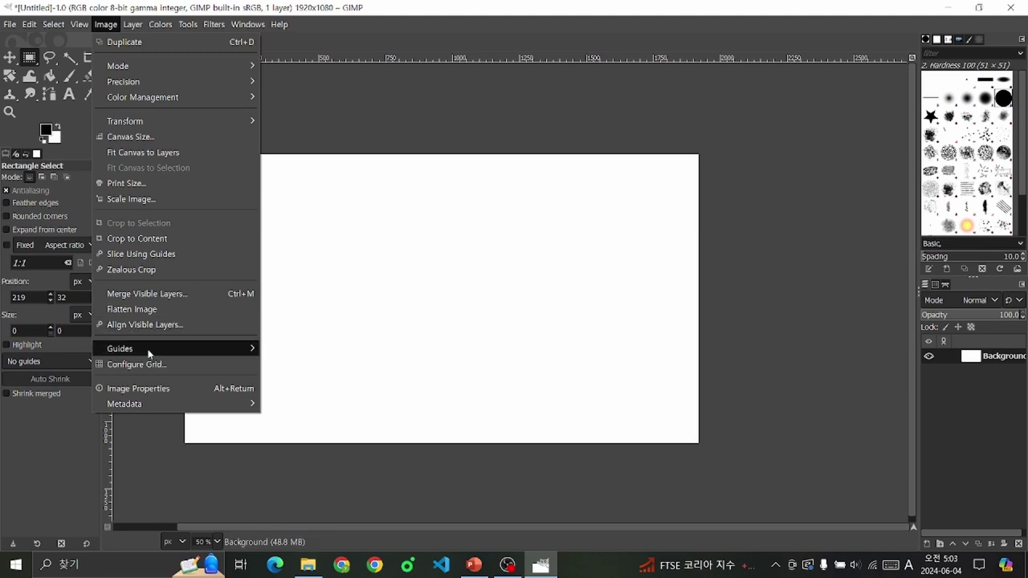
pyautogui.click(137, 365)
pyautogui.click(105, 24)
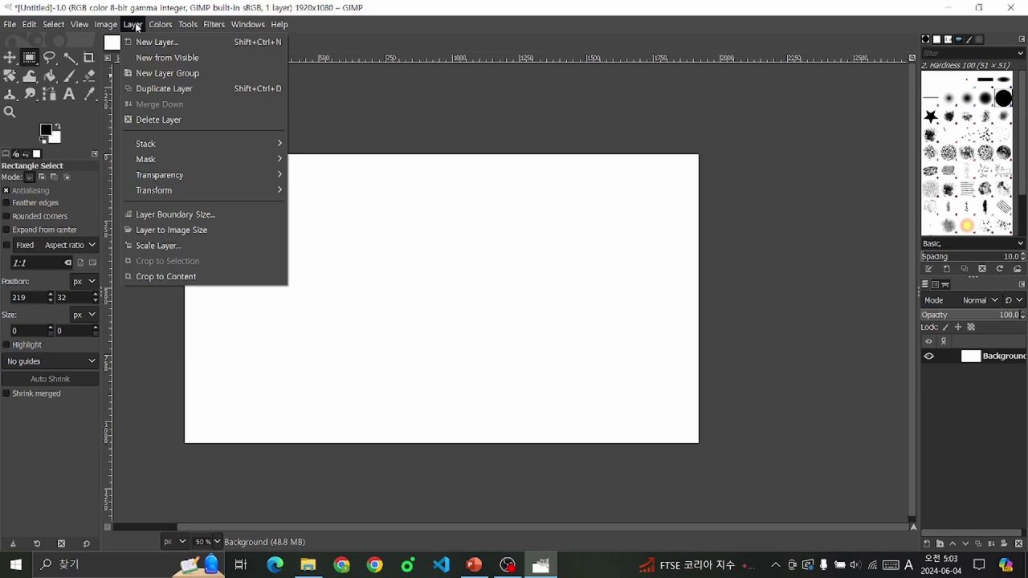
pyautogui.click(919, 304)
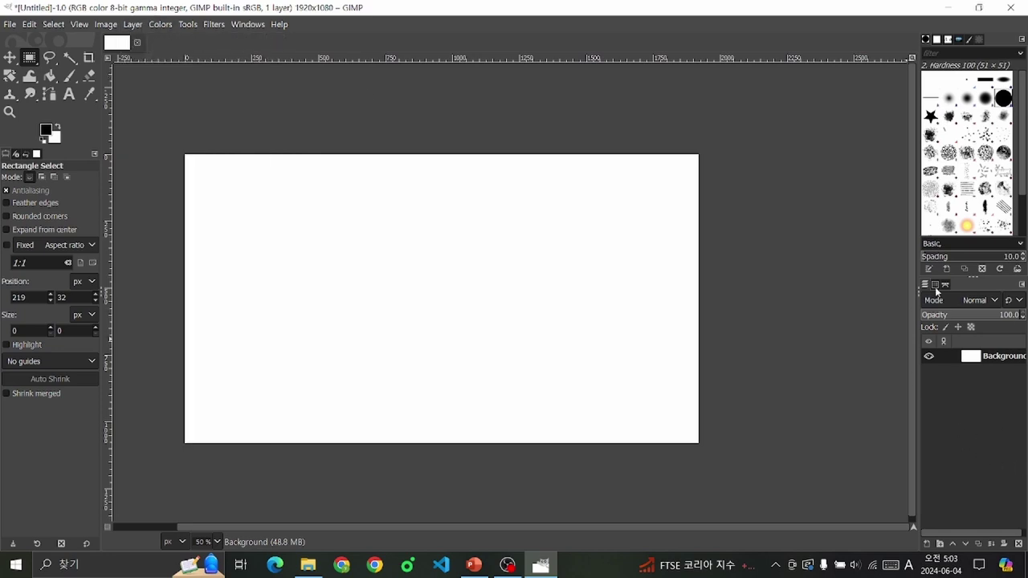
pyautogui.click(161, 26)
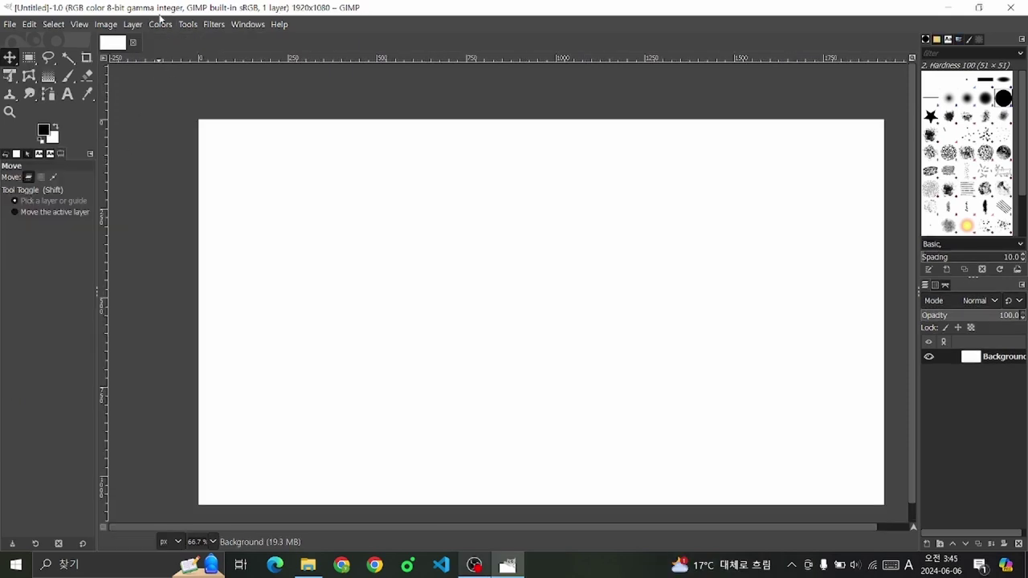
# Step: Open KakaoTalk_20240606_032052853.jpg and convert it to the working colour space
pyautogui.click(160, 25)
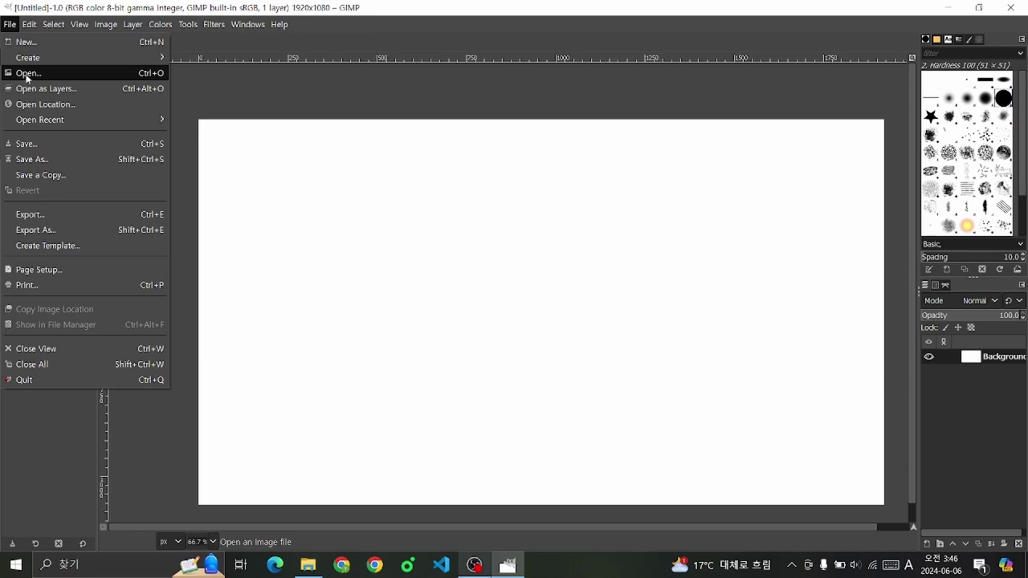
pyautogui.click(27, 73)
pyautogui.doubleClick(493, 232)
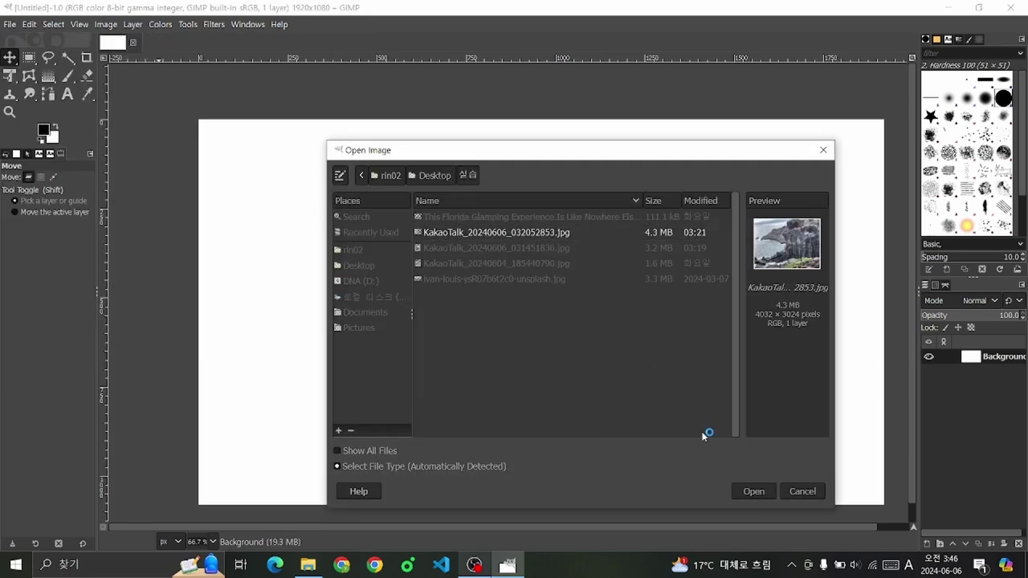
pyautogui.click(387, 272)
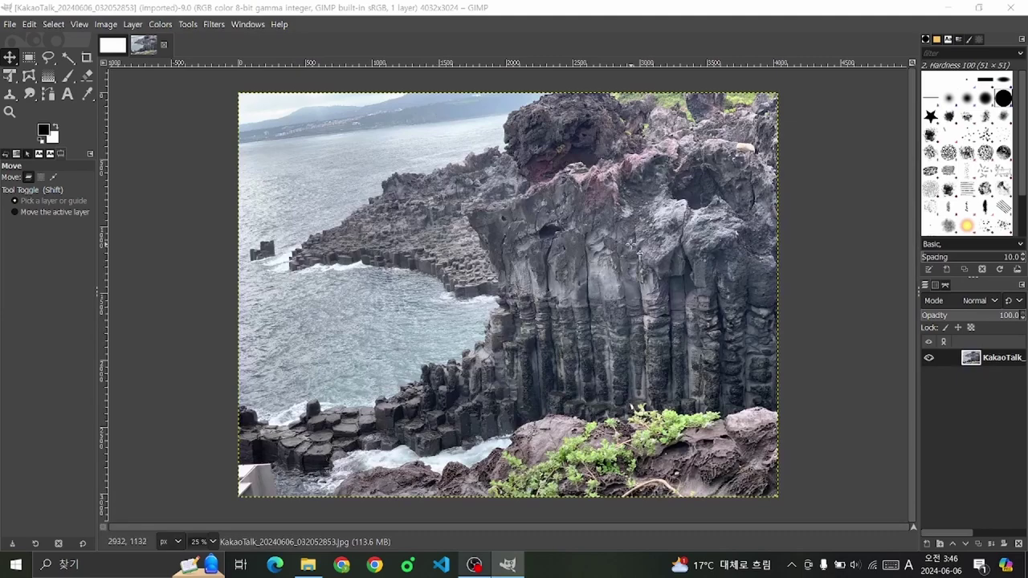
pyautogui.keyDown('ctrl'); pyautogui.scroll(1, 527, 294); pyautogui.keyUp('ctrl')
pyautogui.keyDown('ctrl'); pyautogui.scroll(-1, 482, 241); pyautogui.keyUp('ctrl')
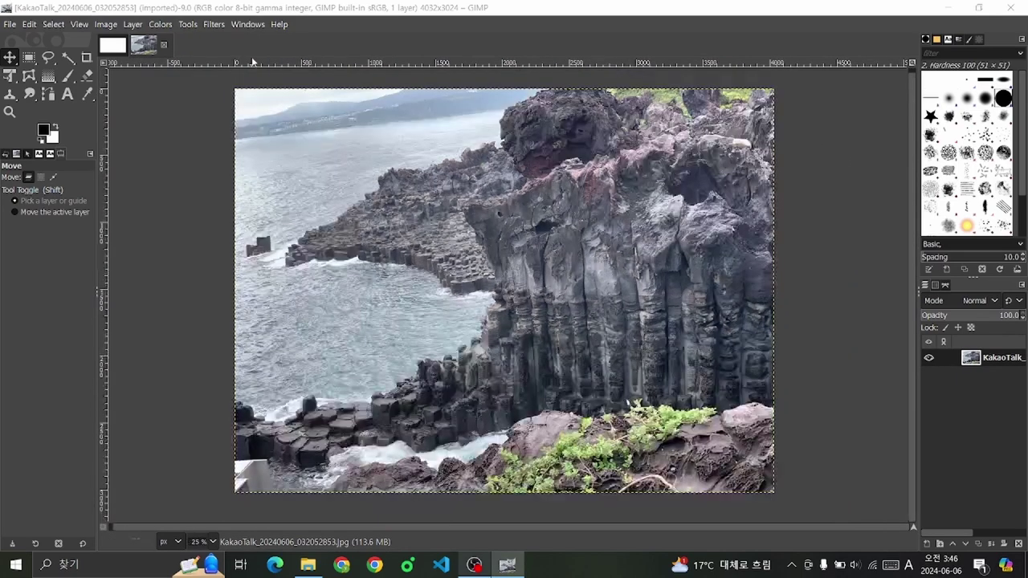
# Step: Open Color Balance and shift the midtone Cyan–Red slider slightly
pyautogui.click(160, 24)
pyautogui.click(183, 42)
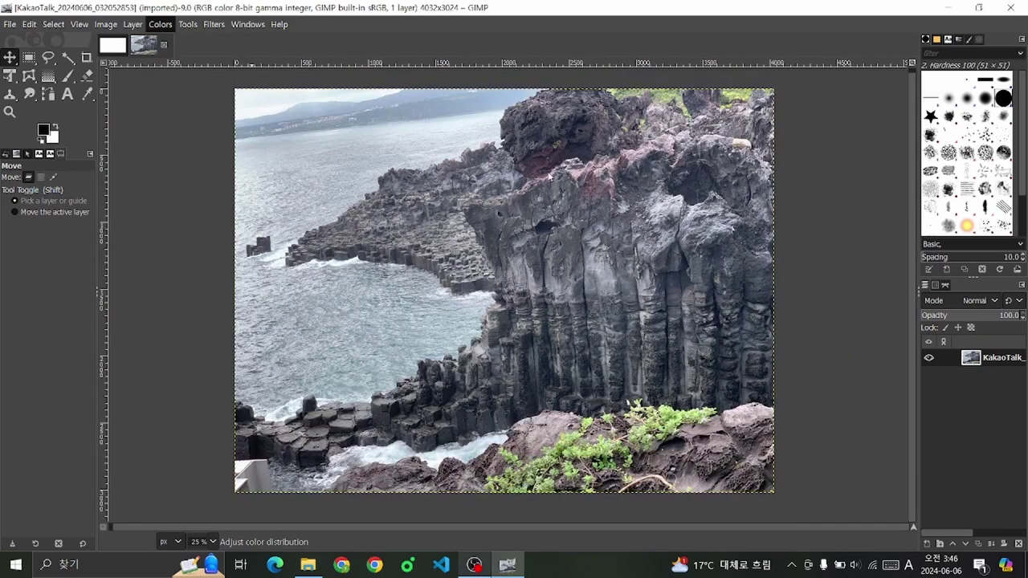
pyautogui.moveTo(755, 249); pyautogui.dragTo(739, 259)
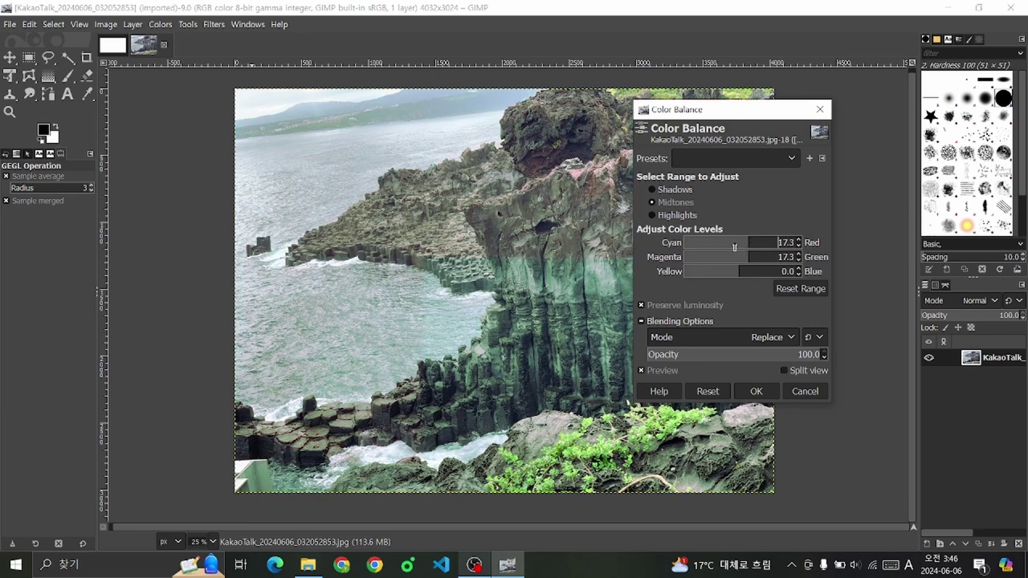
# Step: Apply midtone colour balance of Red 9.6, Green 42.3, Blue −5.8
pyautogui.moveTo(734, 248); pyautogui.dragTo(745, 239)
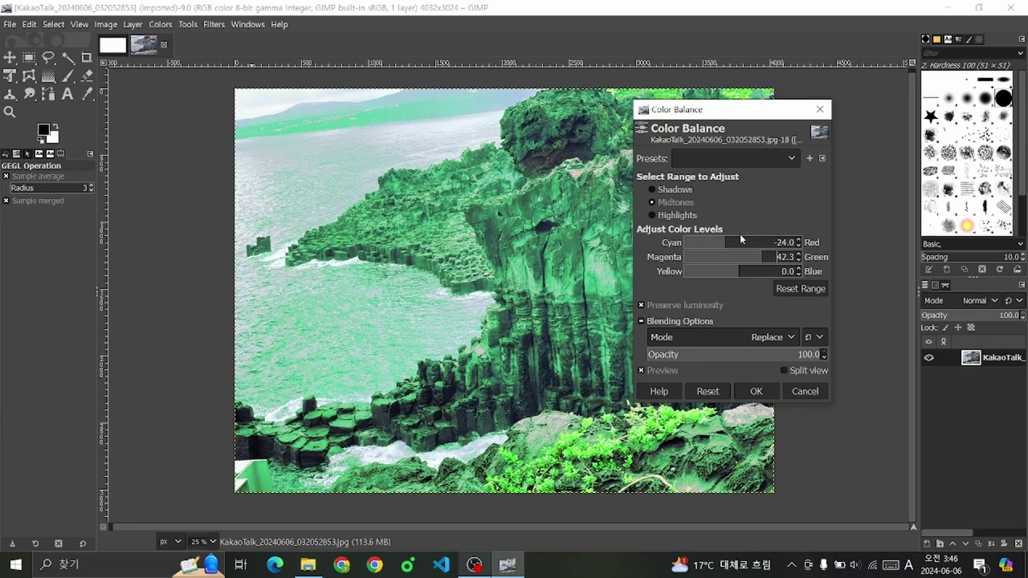
pyautogui.click(742, 241)
pyautogui.click(745, 272)
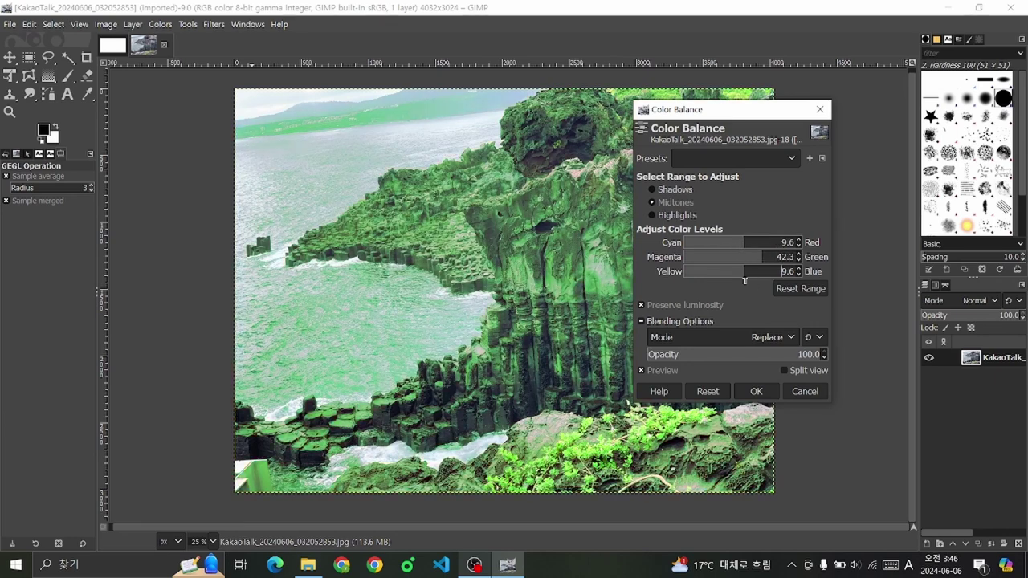
pyautogui.click(752, 393)
# Step: Apply an S-shaped Curves adjustment with the lower point at input 83, output 70
pyautogui.click(160, 24)
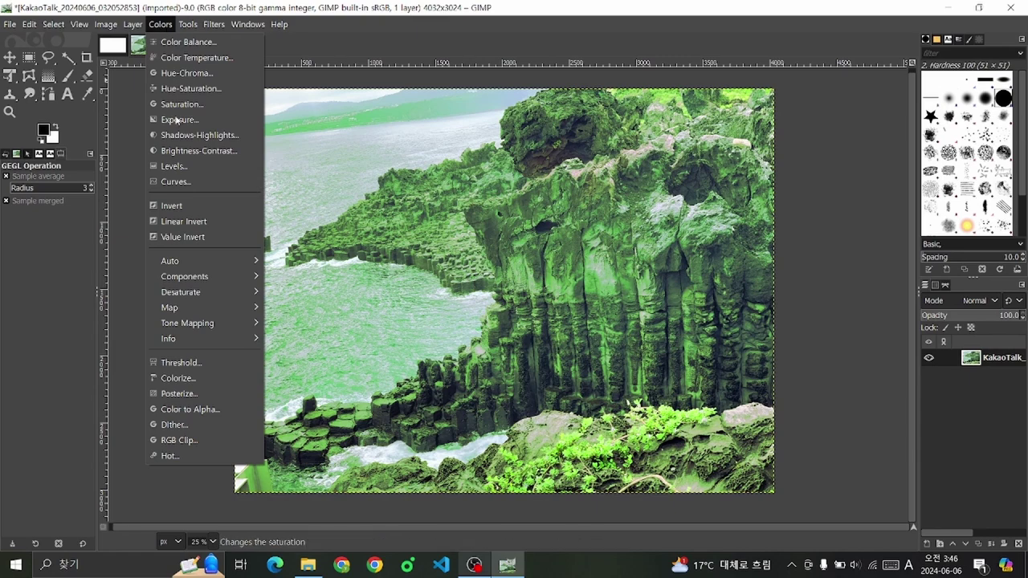
pyautogui.click(184, 177)
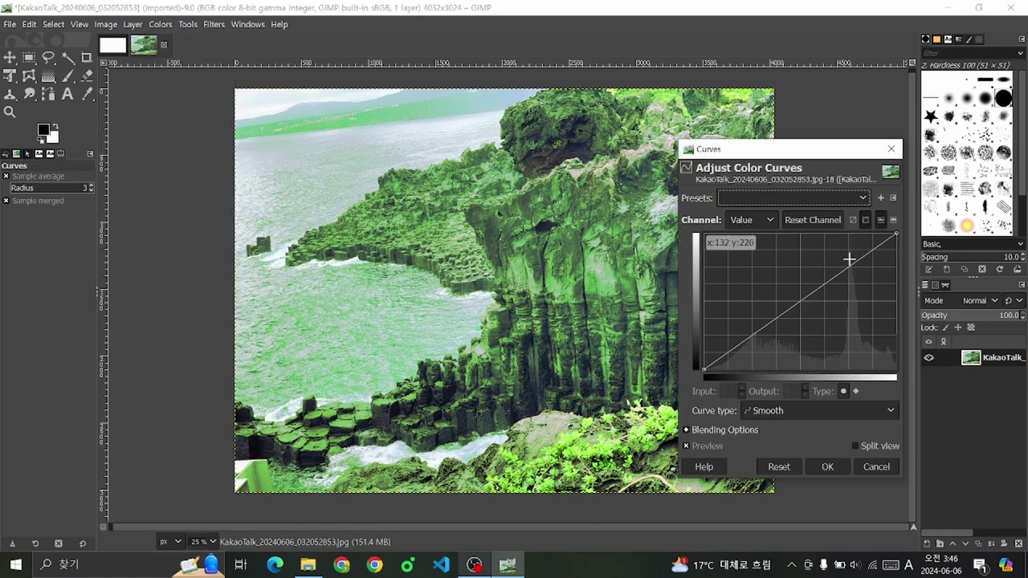
pyautogui.moveTo(830, 275); pyautogui.dragTo(835, 260)
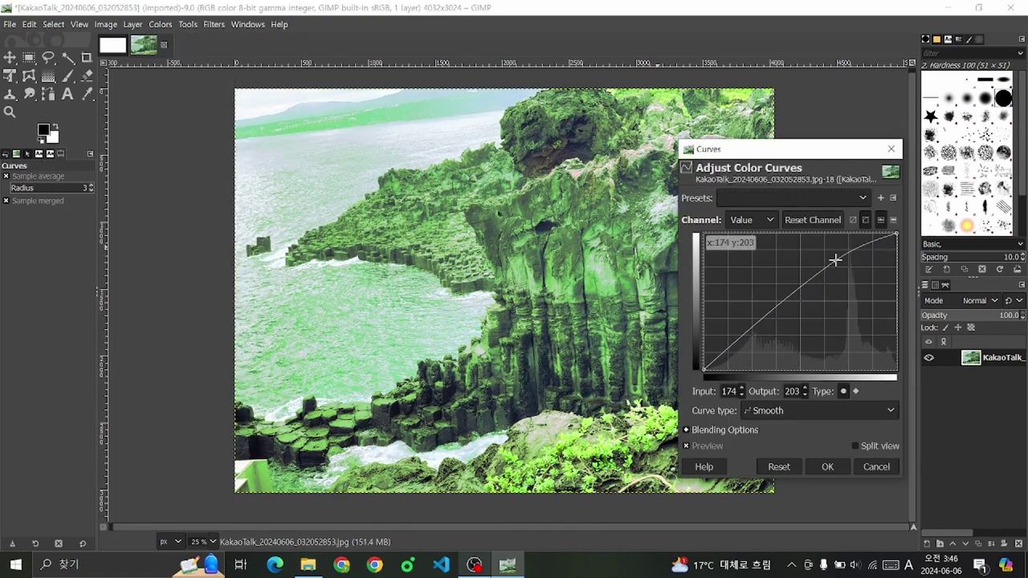
pyautogui.click(753, 331)
pyautogui.moveTo(759, 331); pyautogui.dragTo(766, 332)
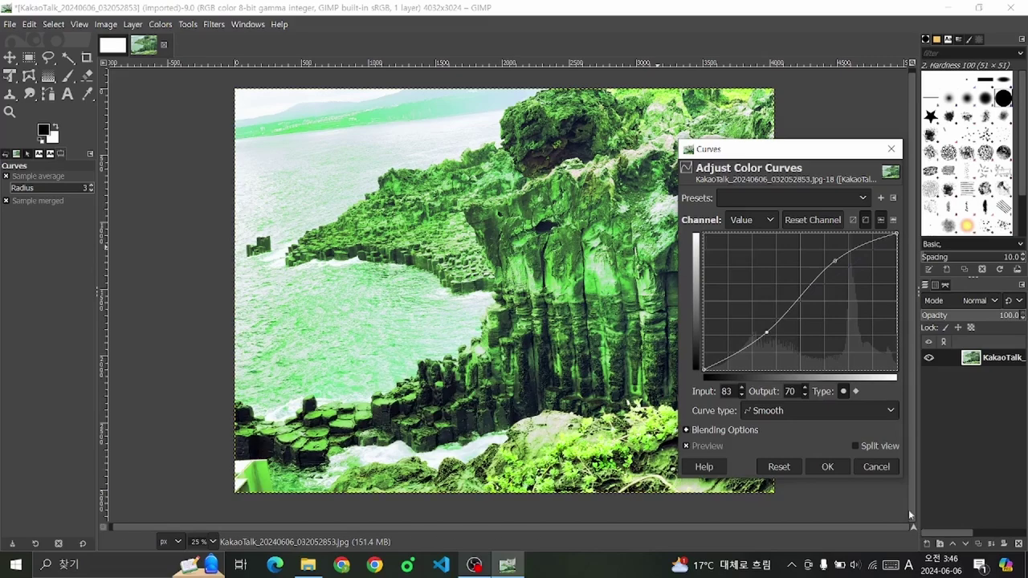
pyautogui.click(828, 467)
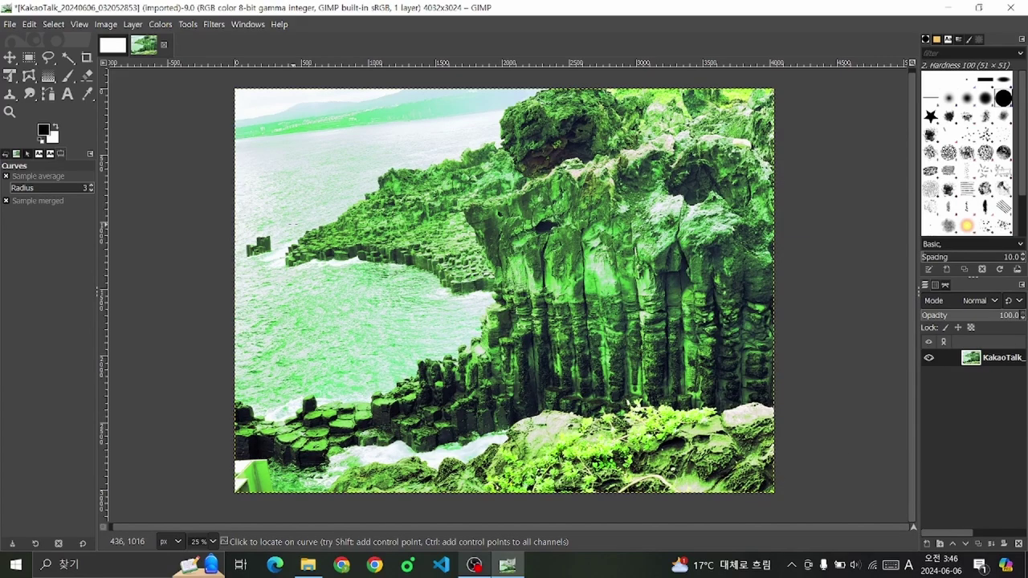
# Step: Review the adjustments listed in the Colors menu, then close it
pyautogui.click(159, 24)
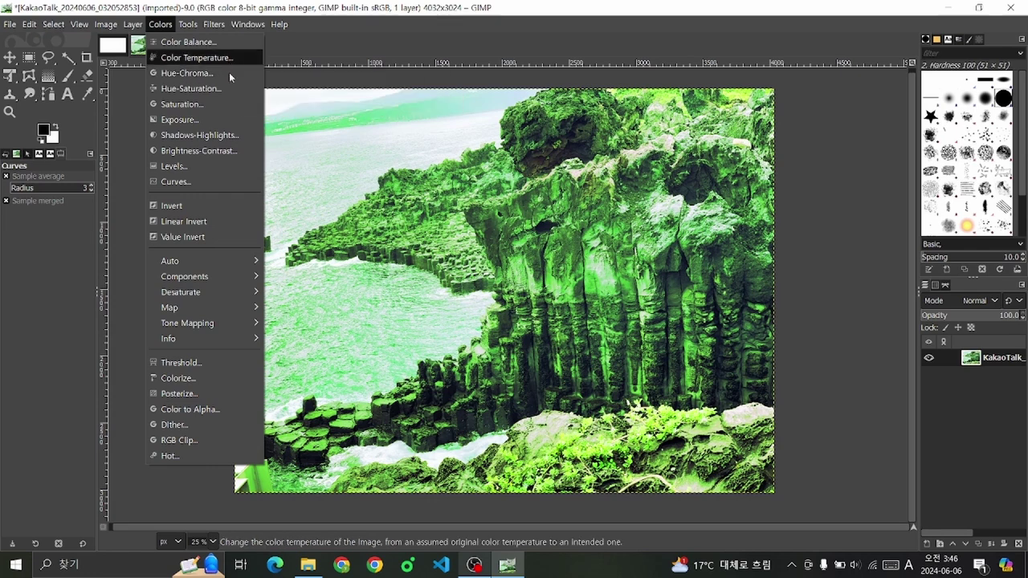
pyautogui.click(167, 23)
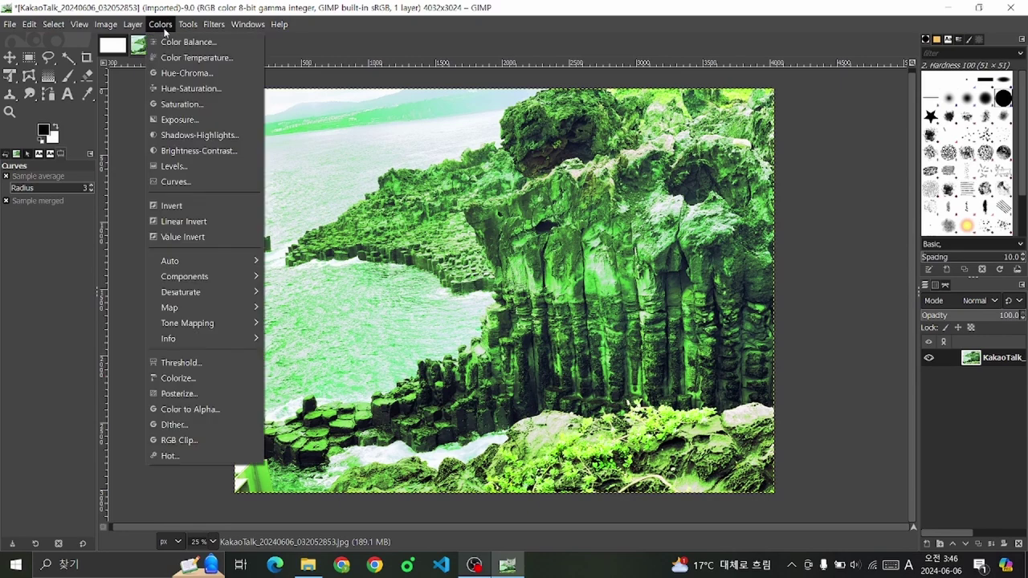
pyautogui.click(165, 30)
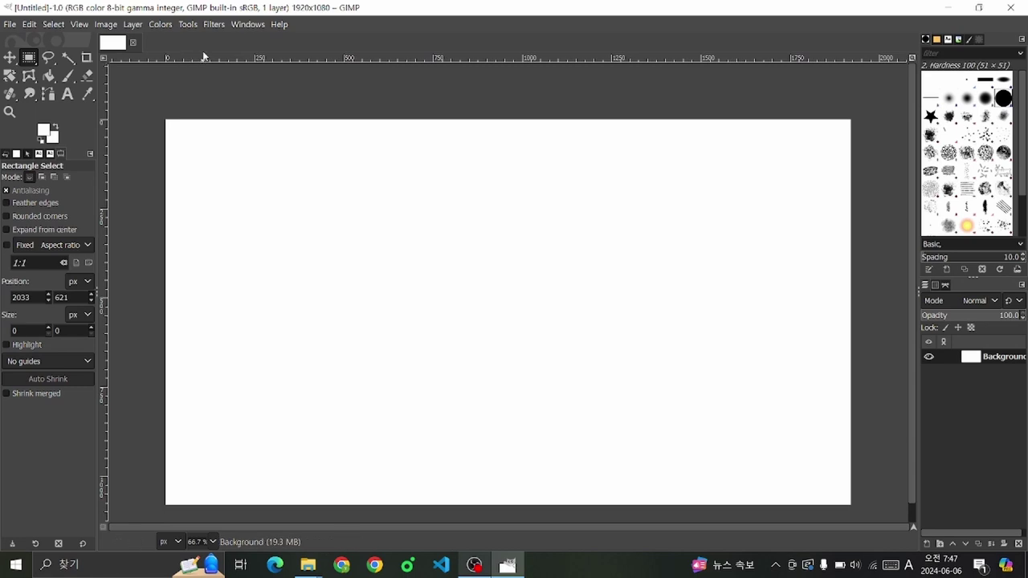
# Step: Browse the Tools and Filters menu categories, closing each afterwards
pyautogui.click(187, 25)
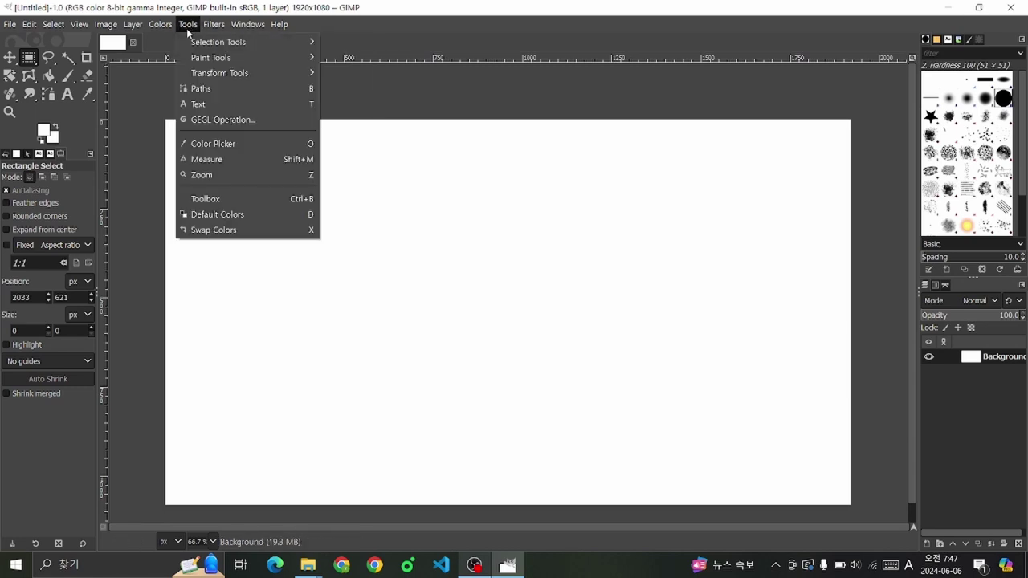
pyautogui.click(188, 30)
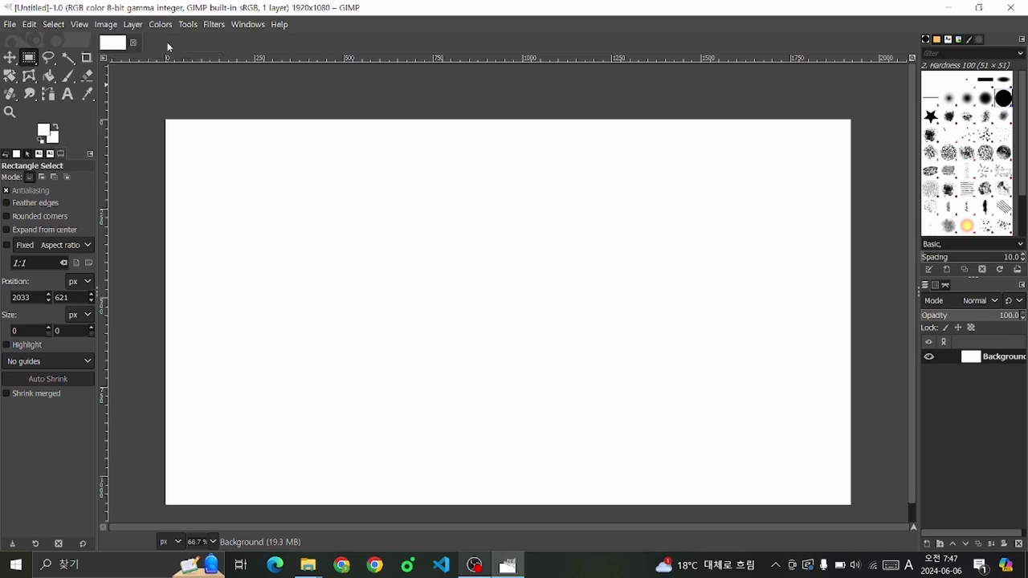
pyautogui.click(188, 24)
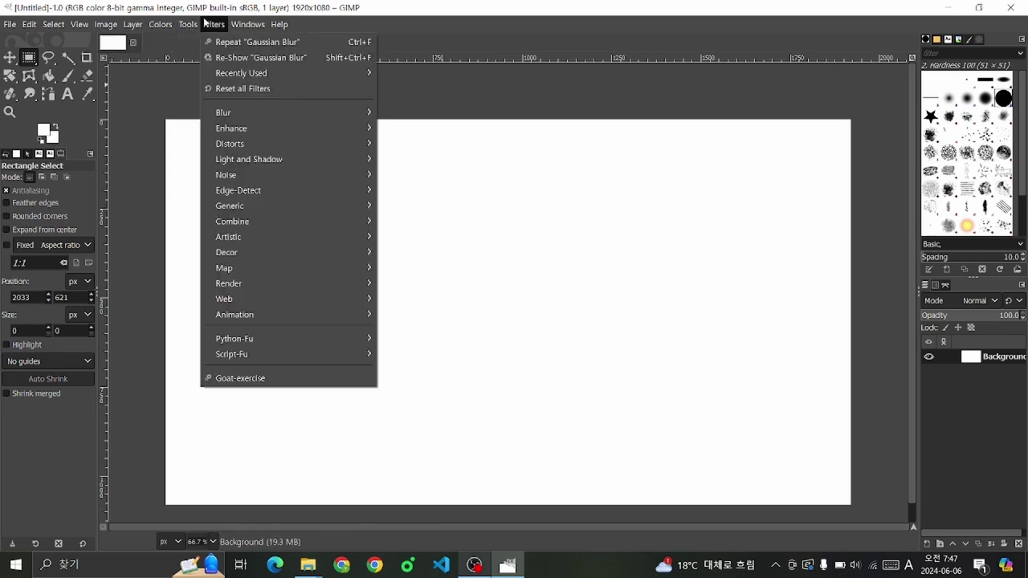
pyautogui.click(213, 24)
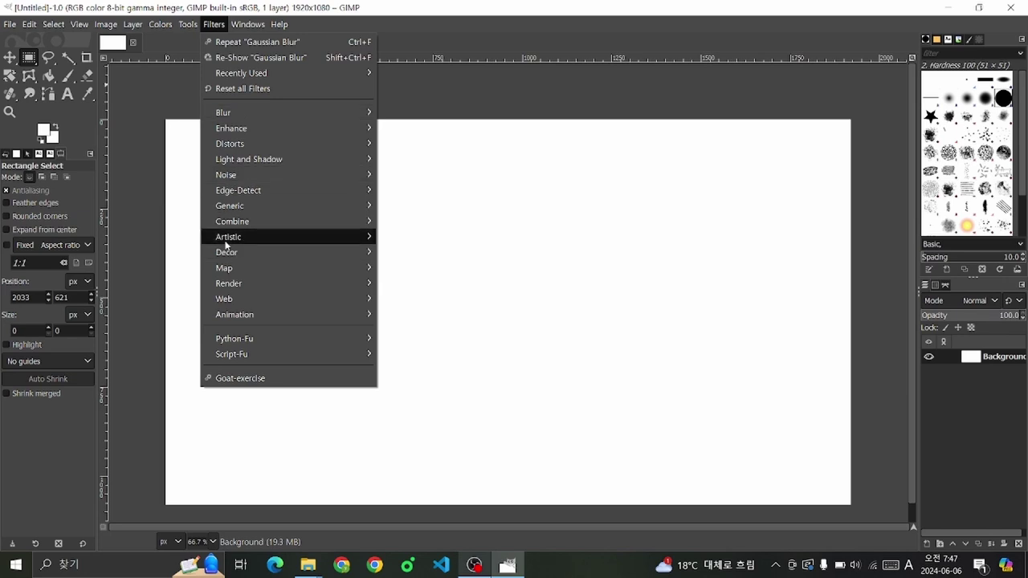
pyautogui.click(213, 25)
# Step: Open the cliff photo, convert it to sRGB, and select a rectangle over the cliff face
pyautogui.click(10, 24)
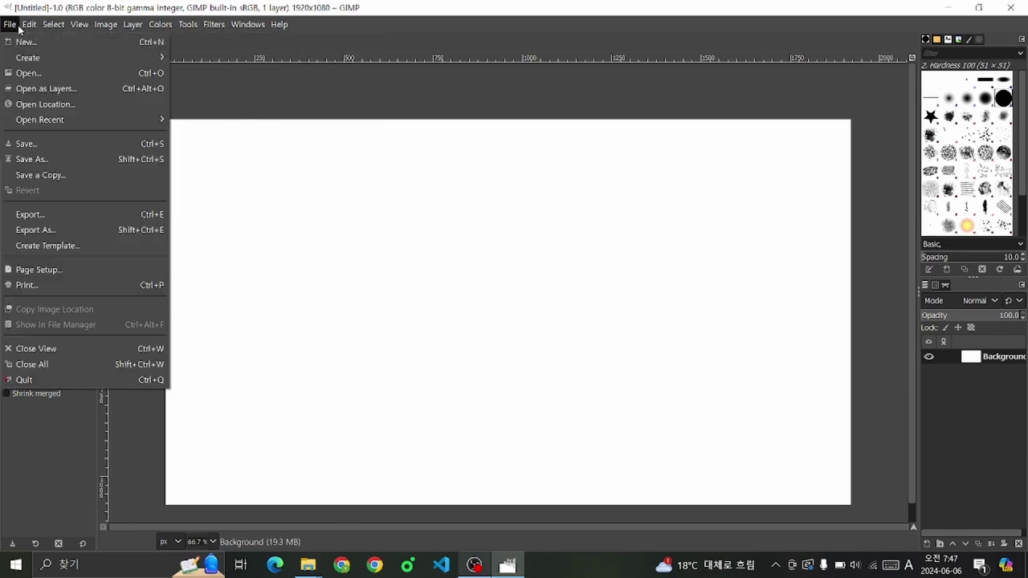
pyautogui.click(32, 73)
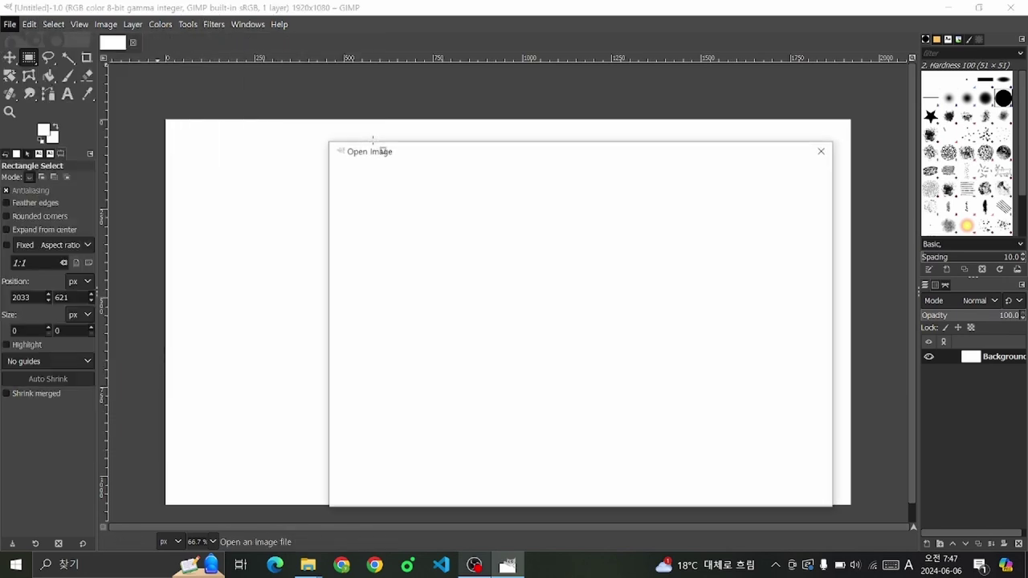
pyautogui.click(747, 491)
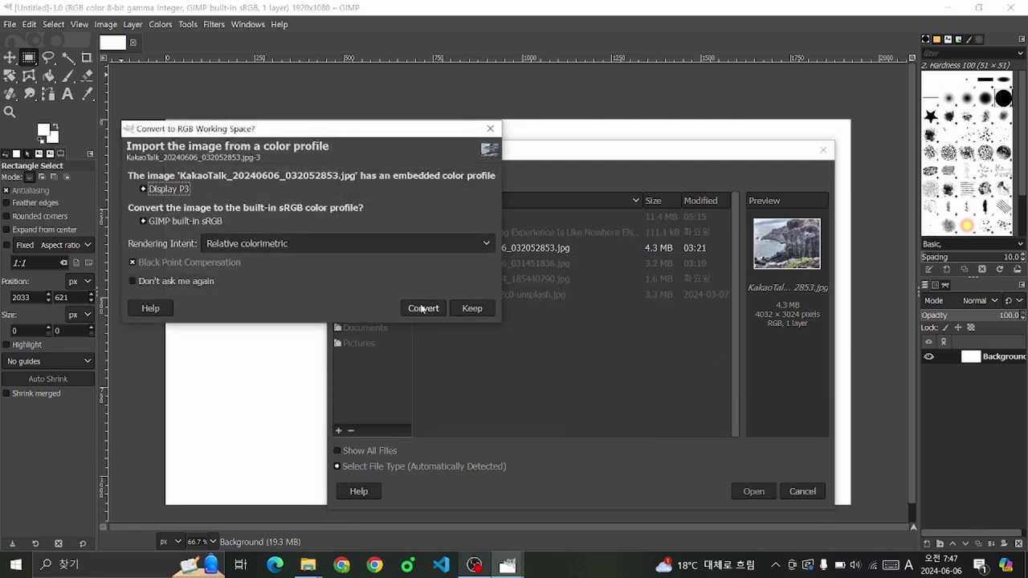
pyautogui.click(426, 307)
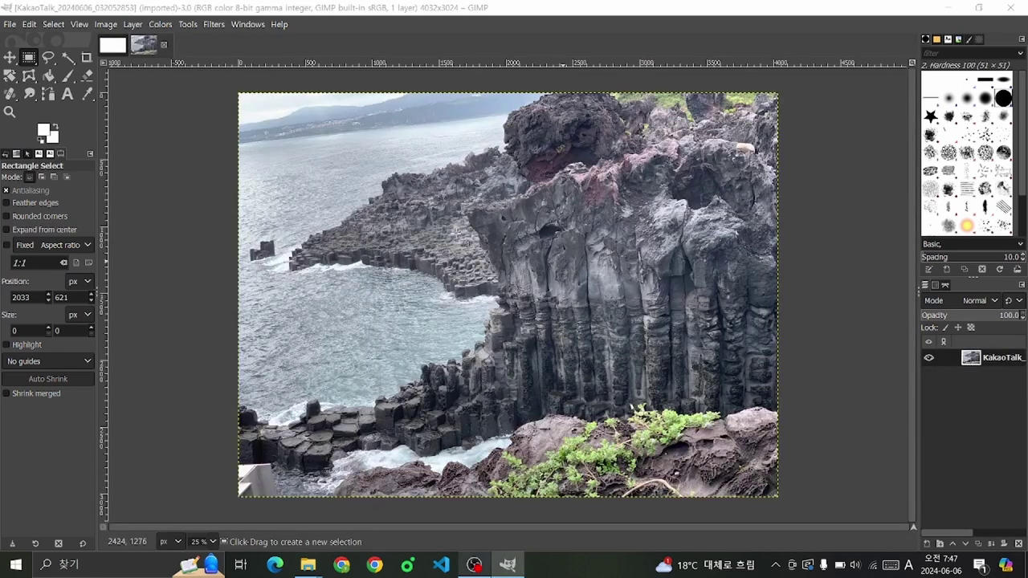
pyautogui.scroll(1, 688, 263)
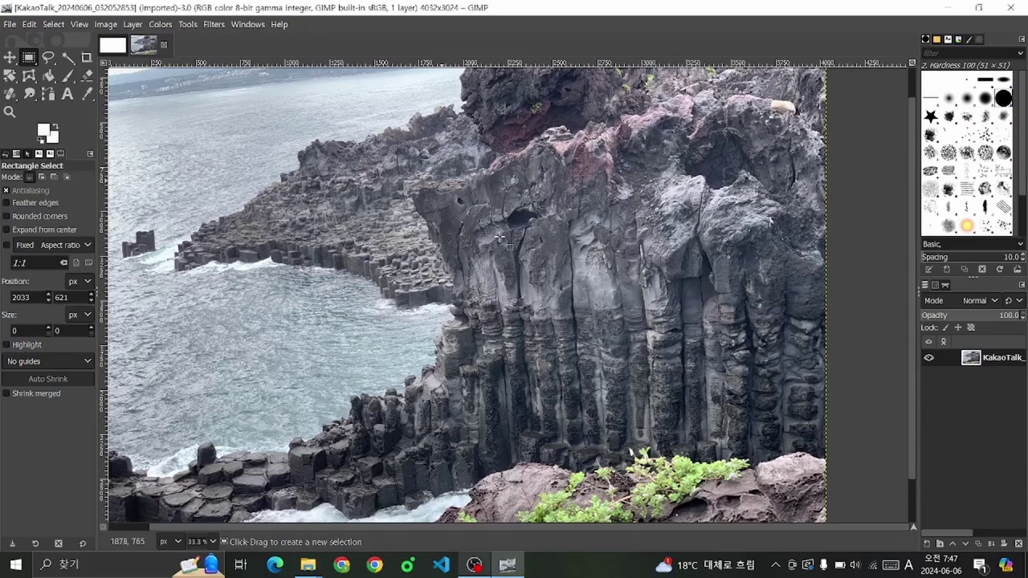
pyautogui.moveTo(442, 171); pyautogui.dragTo(633, 364)
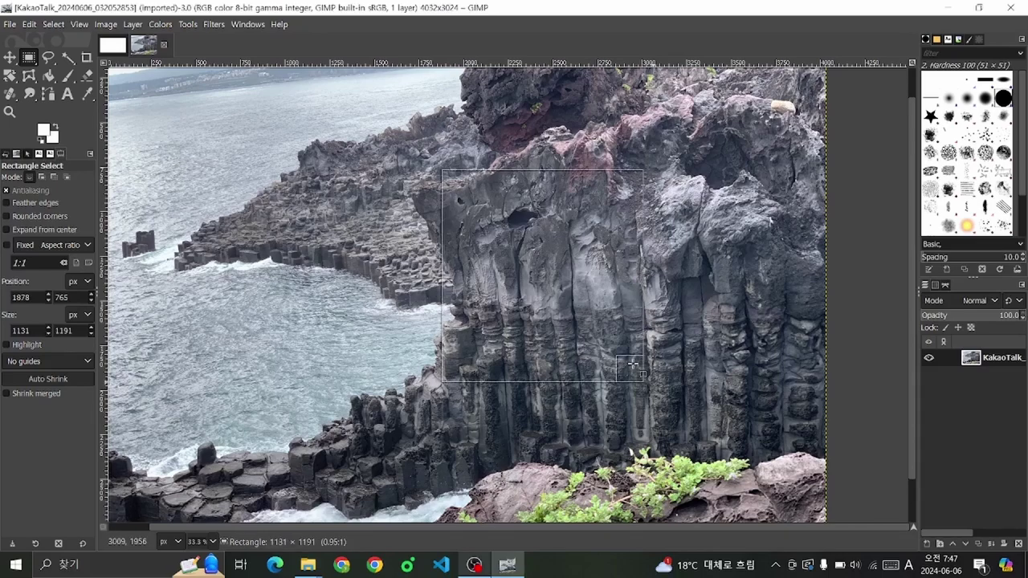
# Step: Set up a Gaussian Blur of size 1.5 on the selected rectangle
pyautogui.click(215, 24)
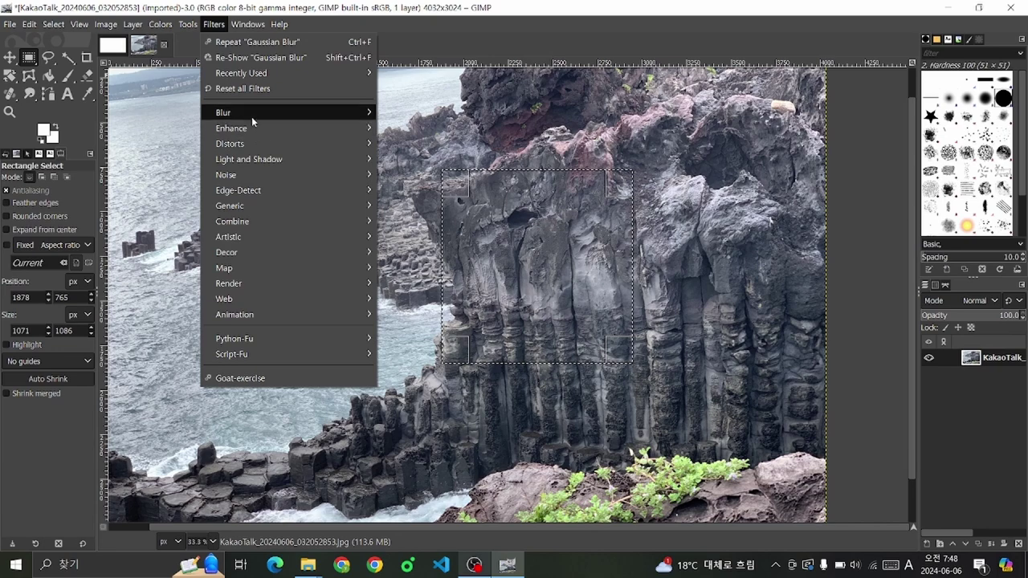
pyautogui.click(411, 129)
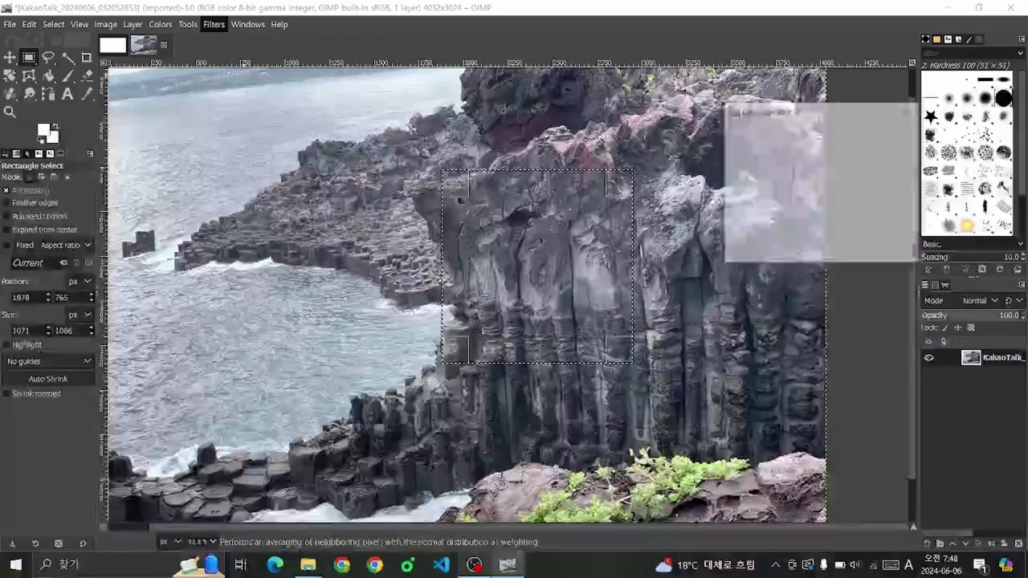
pyautogui.click(769, 177)
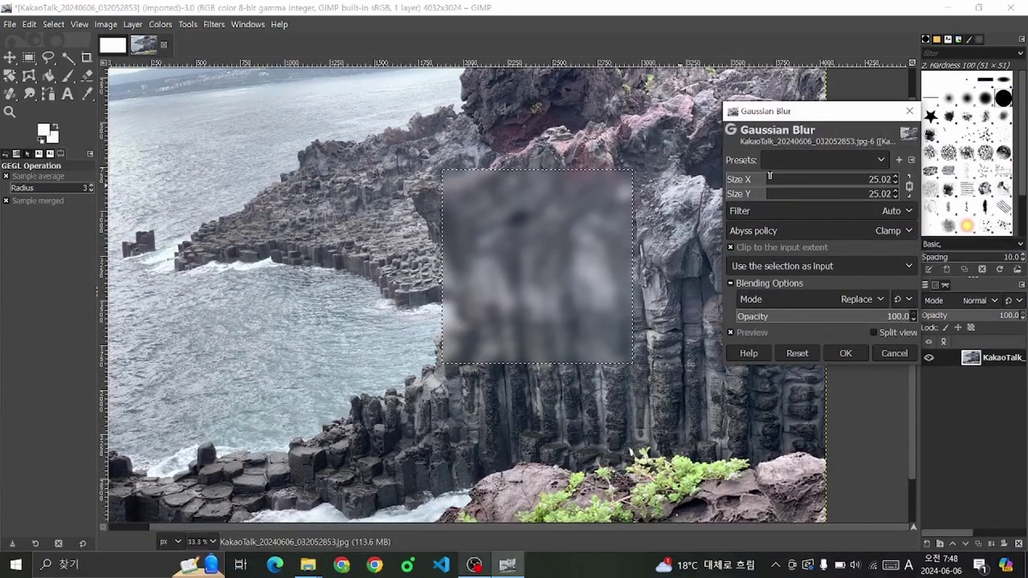
pyautogui.moveTo(770, 177); pyautogui.dragTo(803, 178)
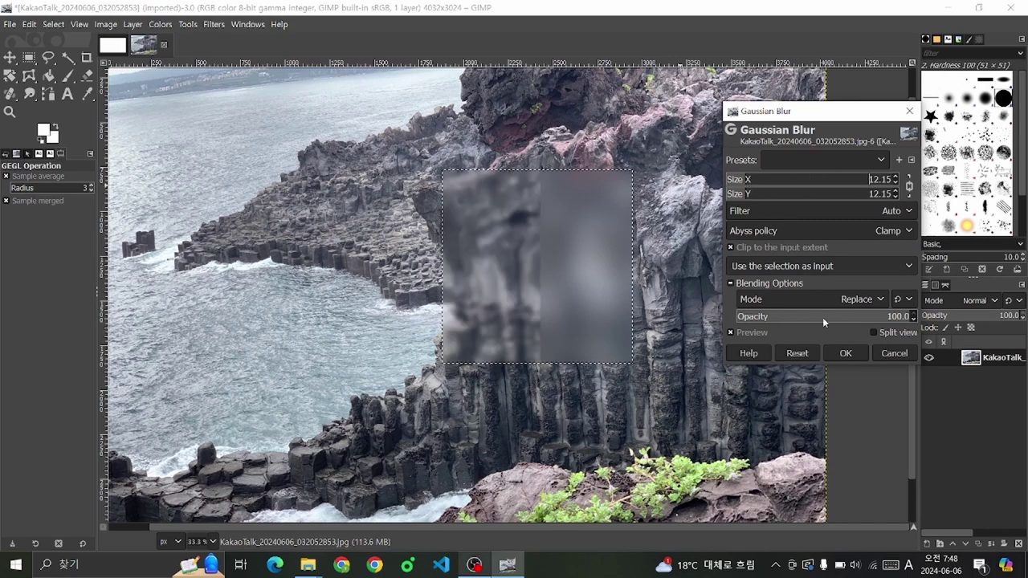
pyautogui.write('1.5')
pyautogui.press('Return')
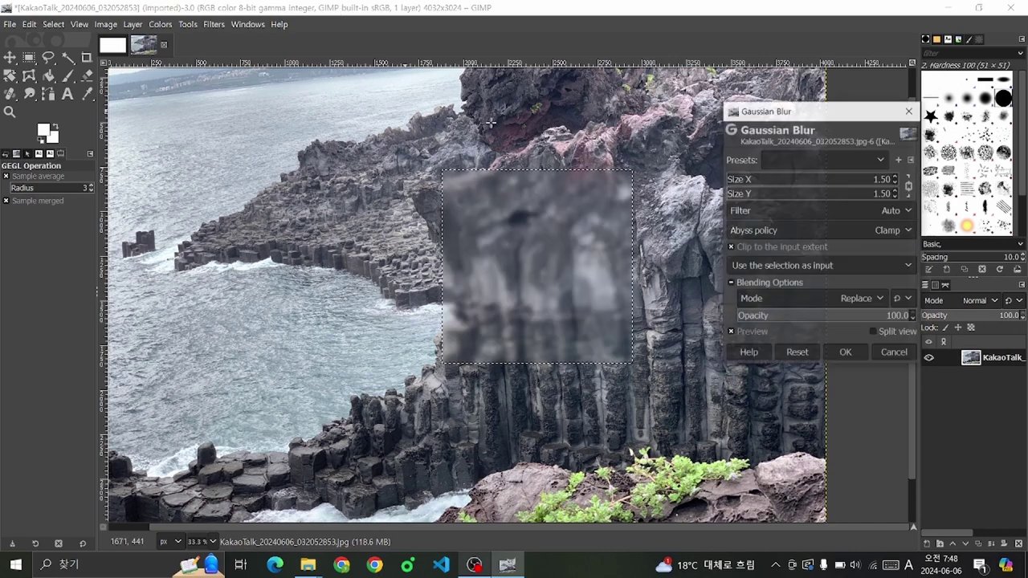
# Step: Apply the blur, then add CIE lch Noise with Dulling 3 to a rectangle over the left shoreline
pyautogui.press('Return')
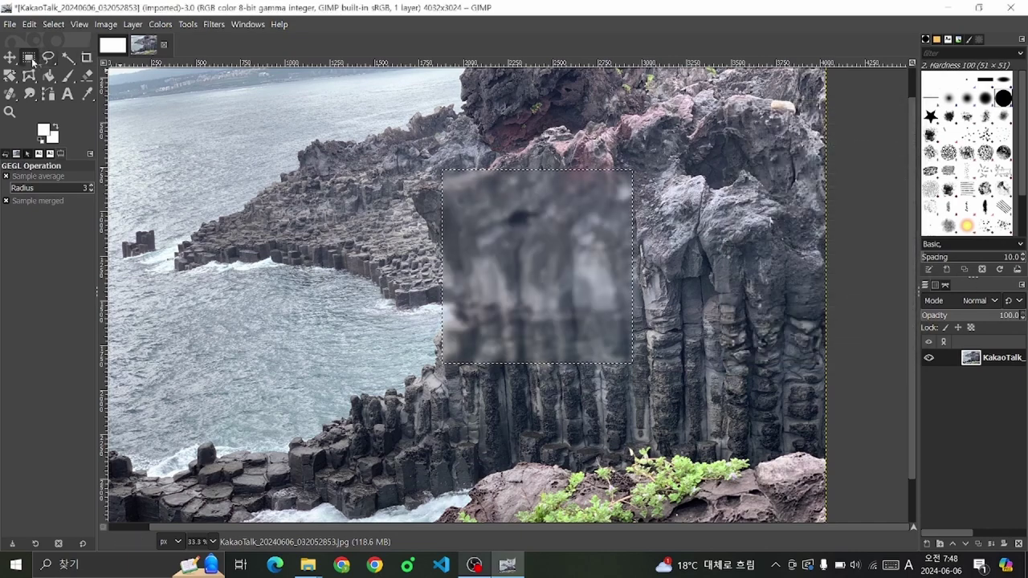
pyautogui.click(29, 59)
pyautogui.moveTo(184, 120)
pyautogui.mouseDown()
pyautogui.moveTo(366, 371)
pyautogui.moveTo(381, 312)
pyautogui.mouseUp()
pyautogui.click(188, 24)
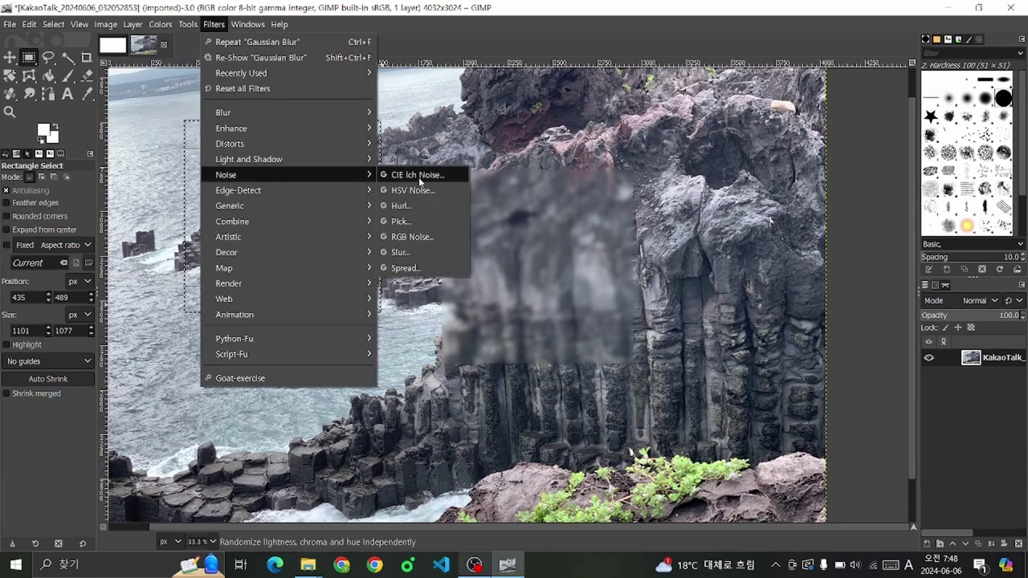
pyautogui.click(402, 171)
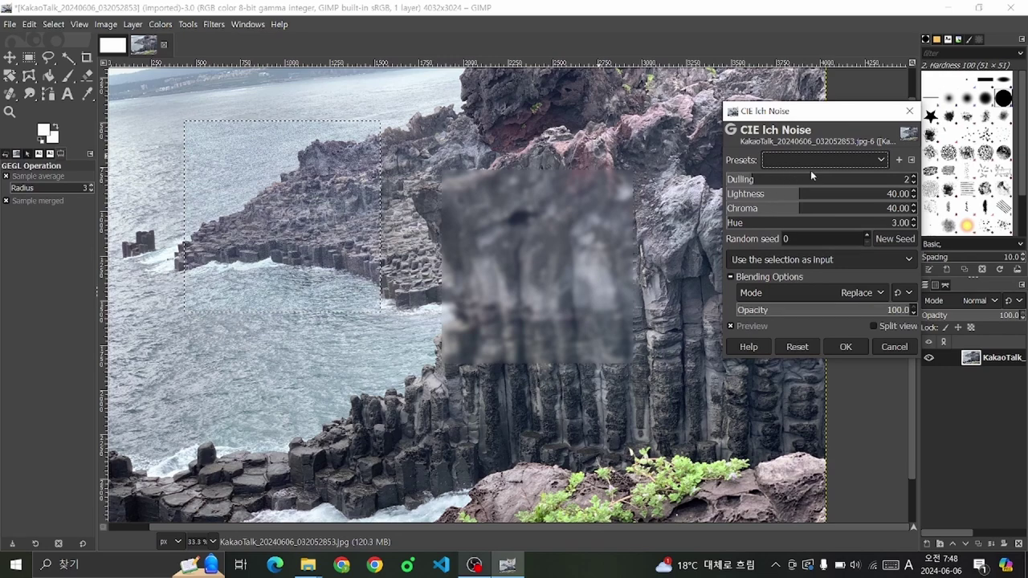
pyautogui.click(832, 180)
pyautogui.moveTo(804, 182); pyautogui.dragTo(777, 183)
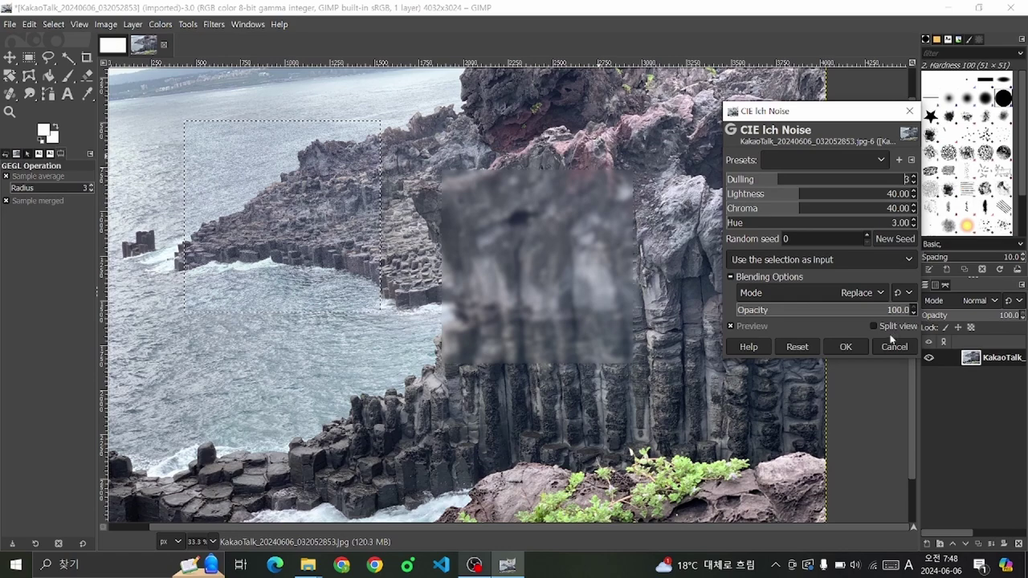
pyautogui.click(846, 346)
# Step: Draw a larger rectangle selection over the plants
pyautogui.scroll(-1, 411, 200)
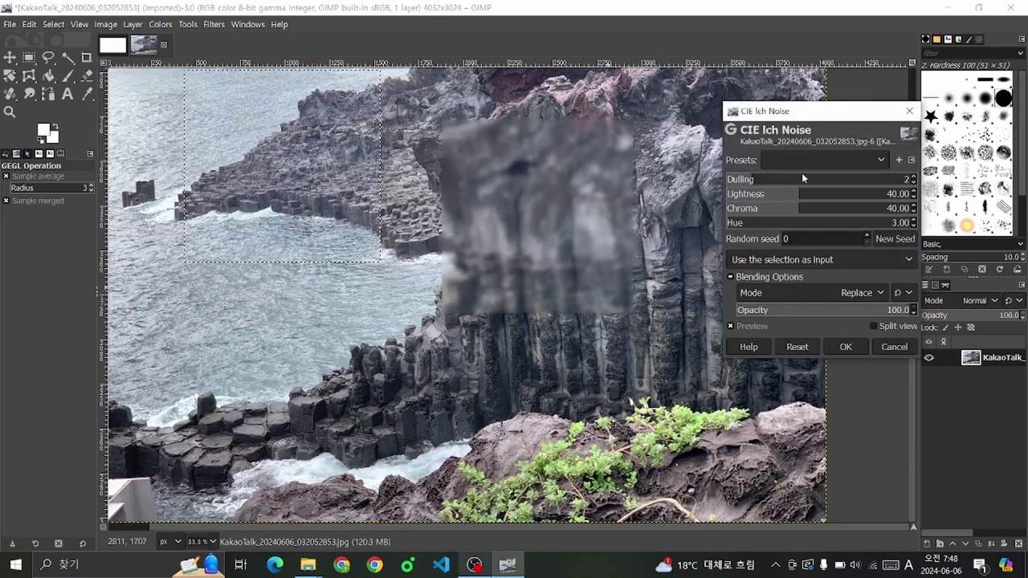
pyautogui.click(893, 348)
pyautogui.press('r')
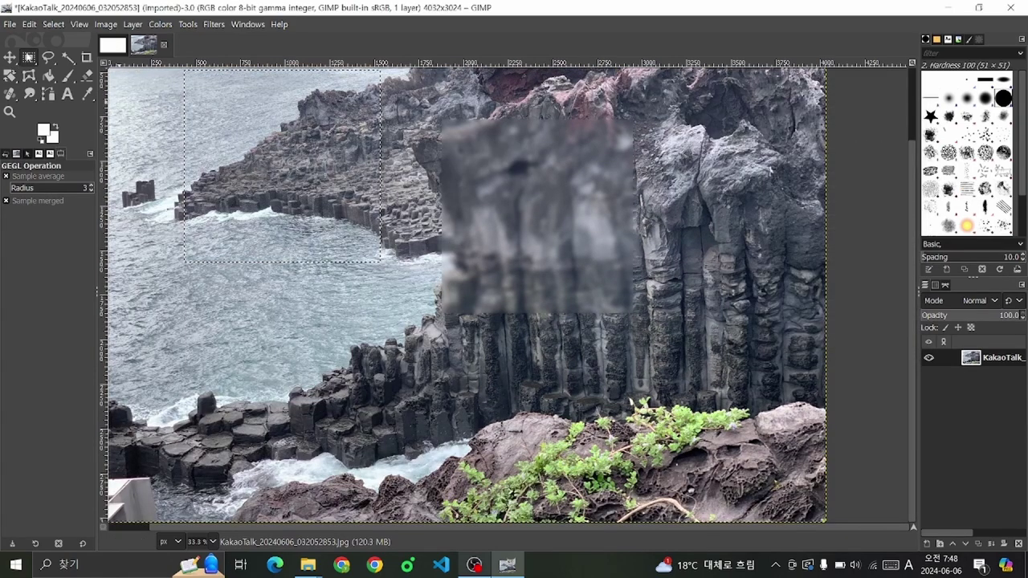
pyautogui.moveTo(604, 424)
pyautogui.mouseDown()
pyautogui.moveTo(679, 455)
pyautogui.moveTo(718, 490)
pyautogui.mouseUp()
pyautogui.moveTo(560, 361); pyautogui.dragTo(727, 488)
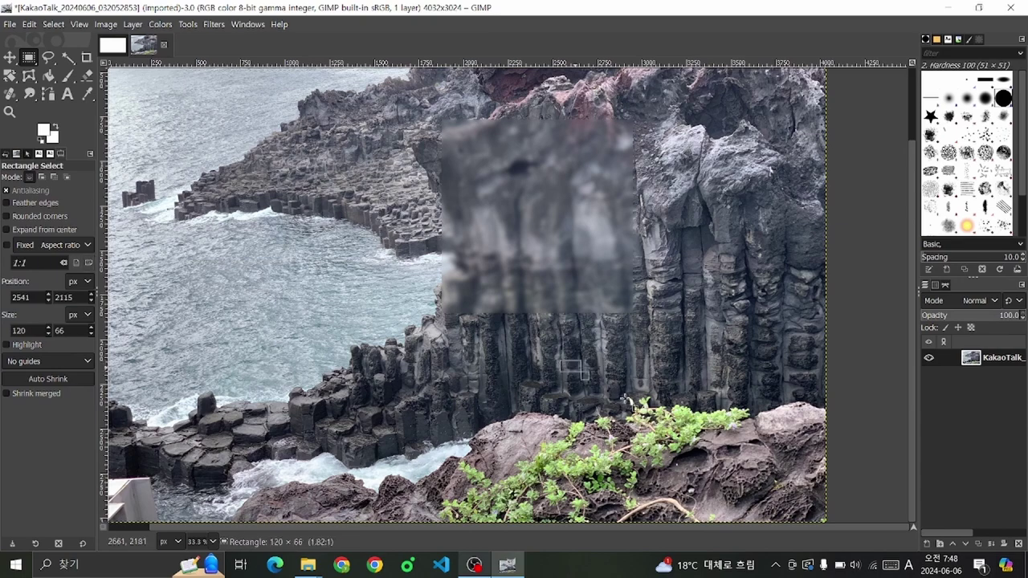
# Step: Apply CIE lch Noise with Dulling 2 and Lightness about 70.64 to the plants patch
pyautogui.click(214, 24)
pyautogui.moveTo(226, 174)
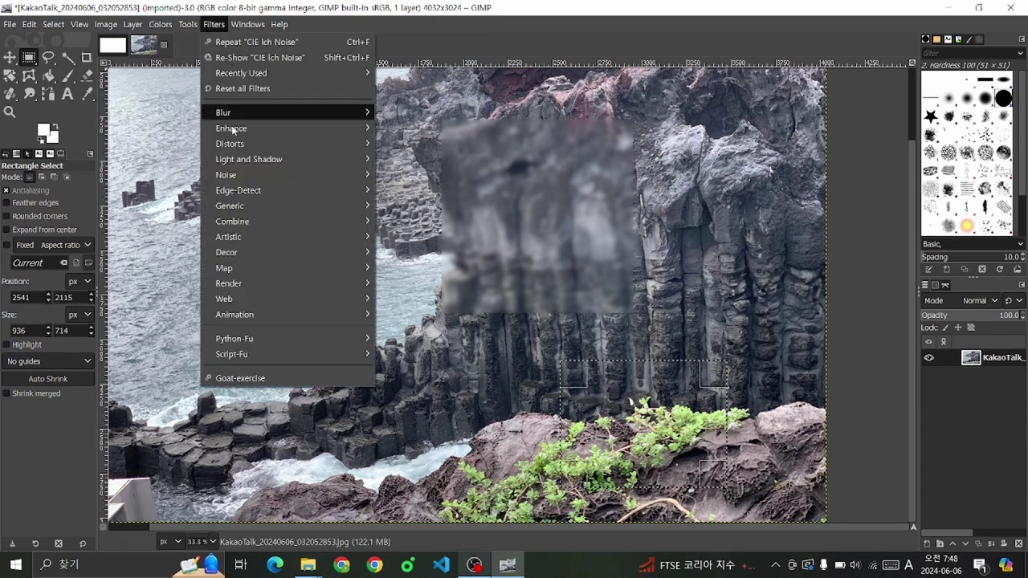
pyautogui.click(409, 175)
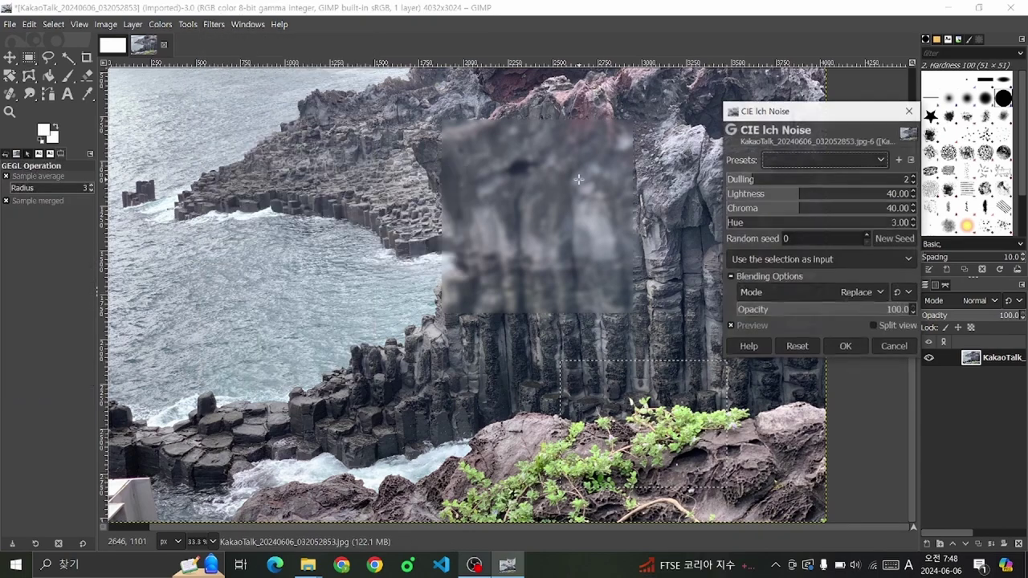
pyautogui.click(855, 177)
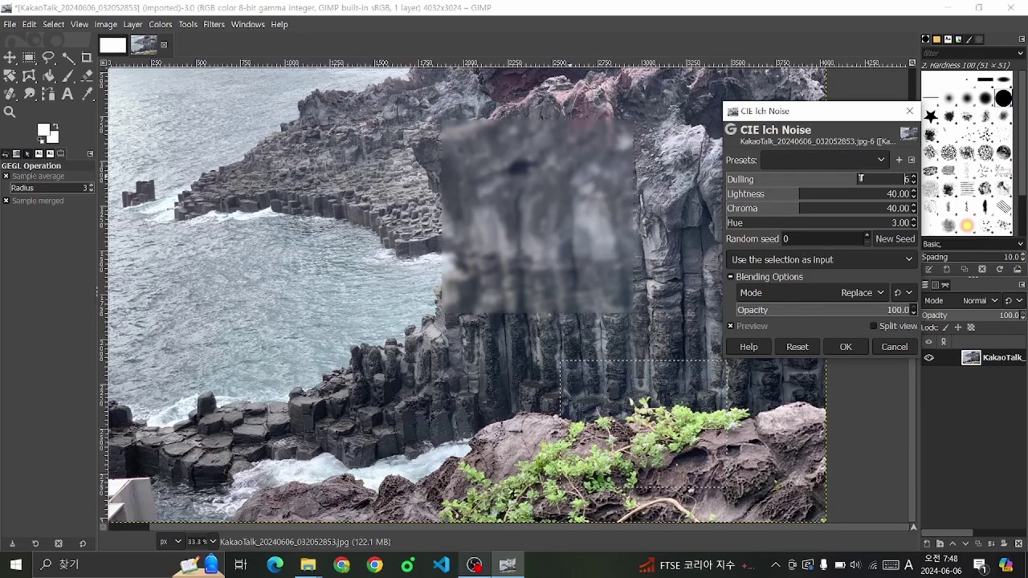
pyautogui.click(752, 177)
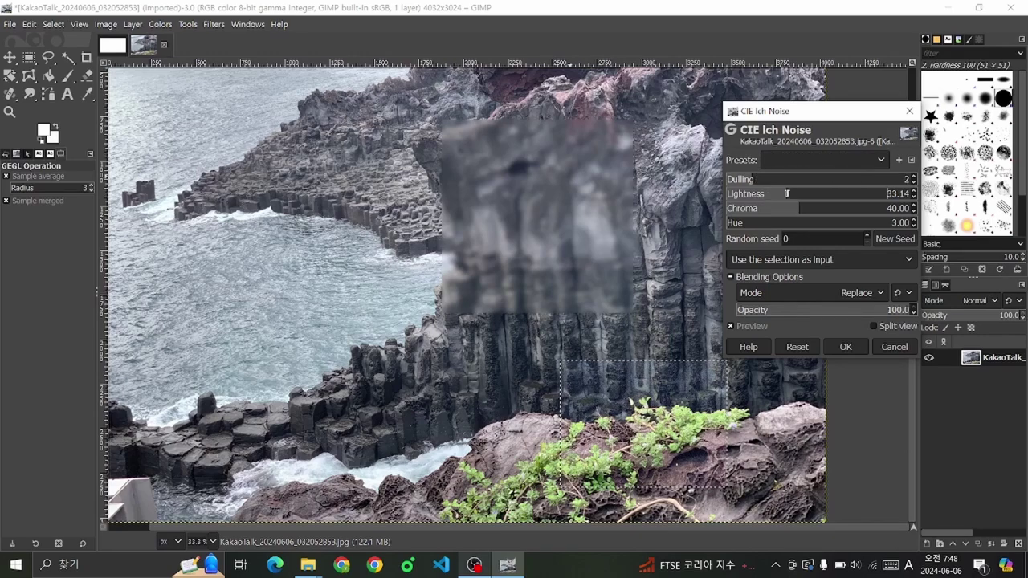
pyautogui.moveTo(848, 193); pyautogui.dragTo(857, 194)
pyautogui.click(856, 193)
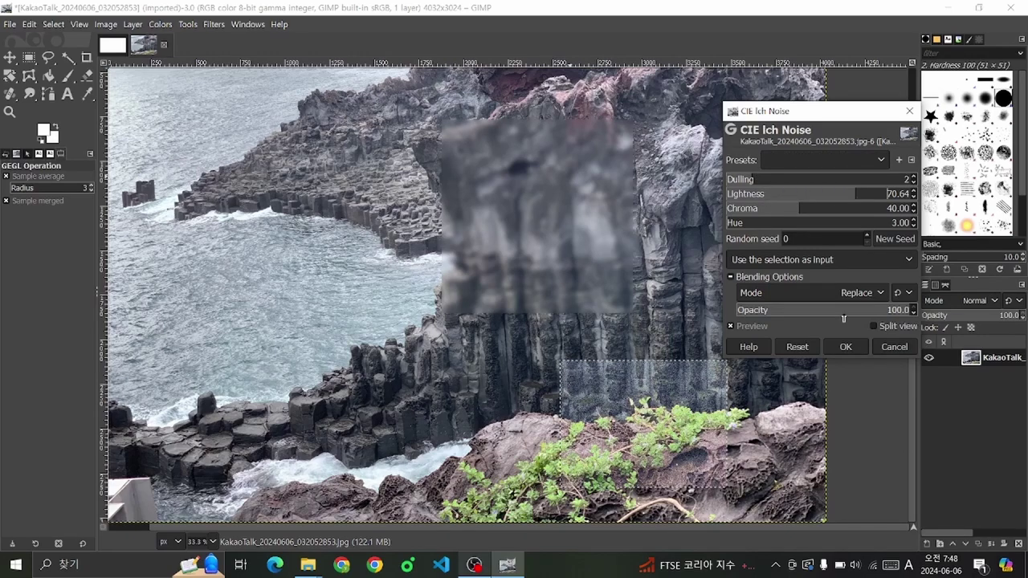
pyautogui.click(846, 346)
pyautogui.keyDown('ctrl'); pyautogui.scroll(2, 683, 402); pyautogui.keyUp('ctrl')
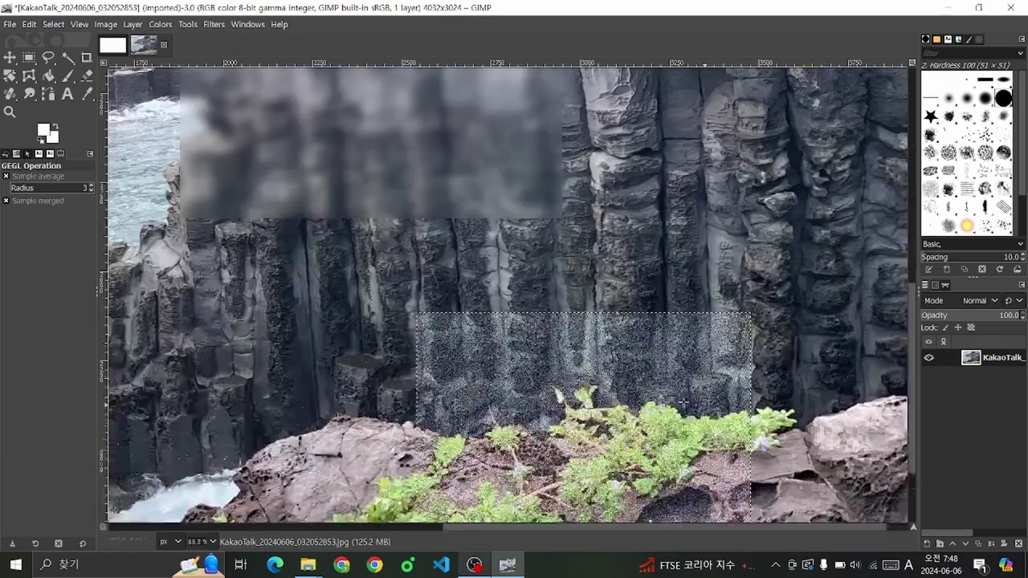
pyautogui.keyDown('ctrl'); pyautogui.scroll(2, 683, 402); pyautogui.keyUp('ctrl')
pyautogui.keyDown('ctrl'); pyautogui.scroll(-1, 632, 304); pyautogui.keyUp('ctrl')
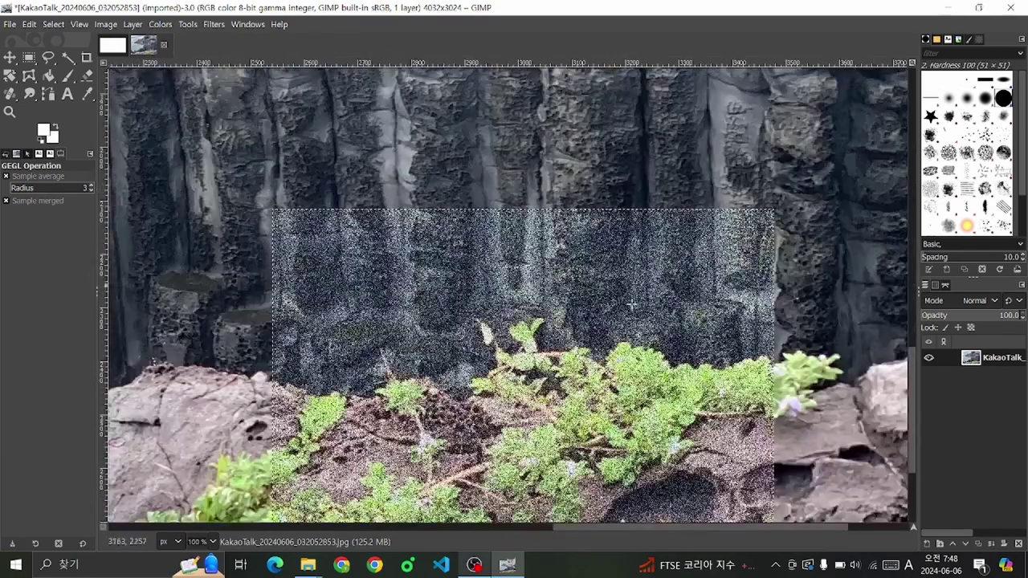
pyautogui.keyDown('ctrl'); pyautogui.scroll(-2, 631, 305); pyautogui.keyUp('ctrl')
pyautogui.keyDown('ctrl'); pyautogui.scroll(-1, 632, 305); pyautogui.keyUp('ctrl')
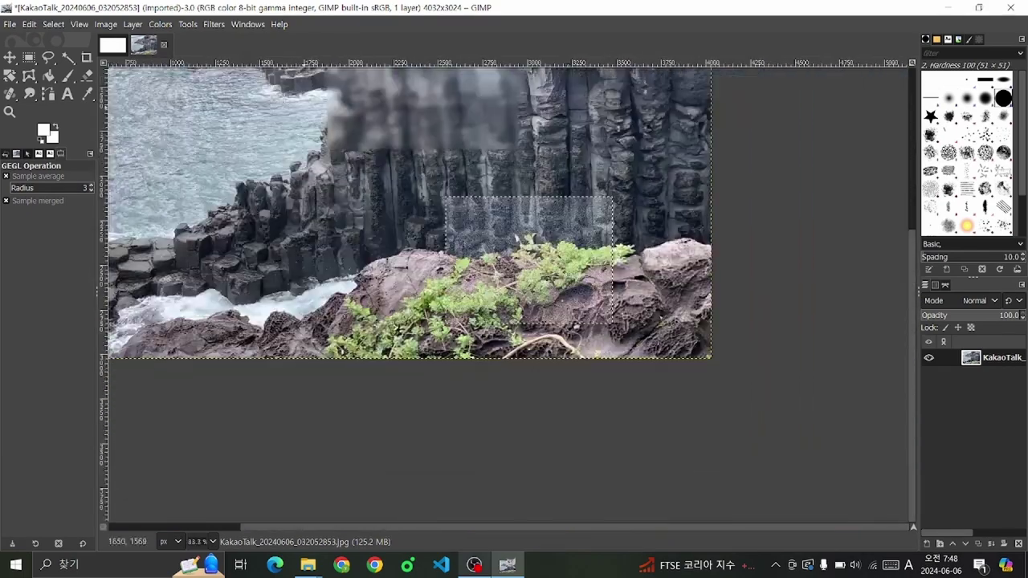
pyautogui.keyDown('ctrl'); pyautogui.scroll(2, 290, 101); pyautogui.keyUp('ctrl')
pyautogui.keyDown('ctrl'); pyautogui.scroll(-2, 315, 327); pyautogui.keyUp('ctrl')
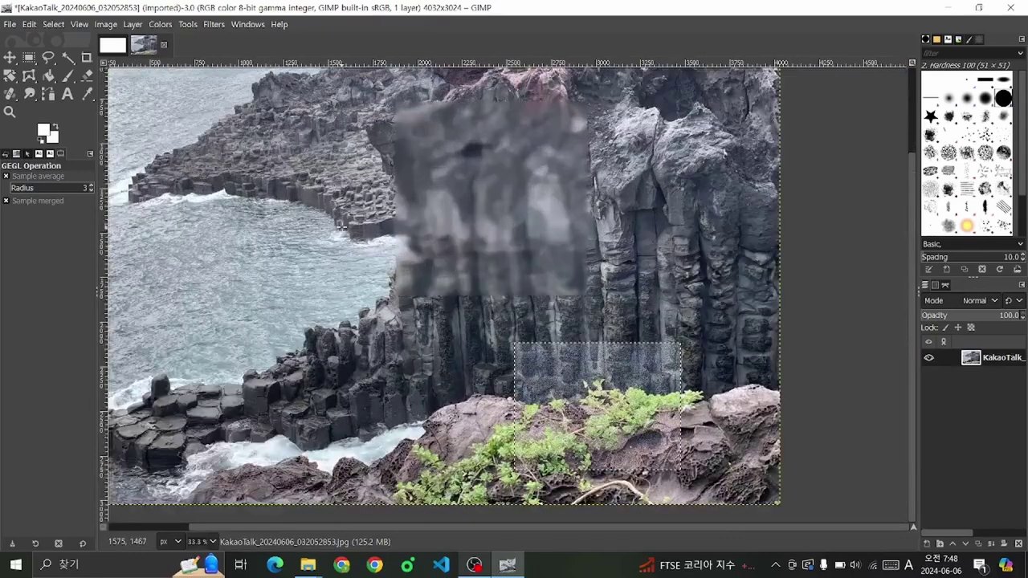
# Step: Browse the Filters and Help menus, then close them to return to the blank image
pyautogui.click(215, 24)
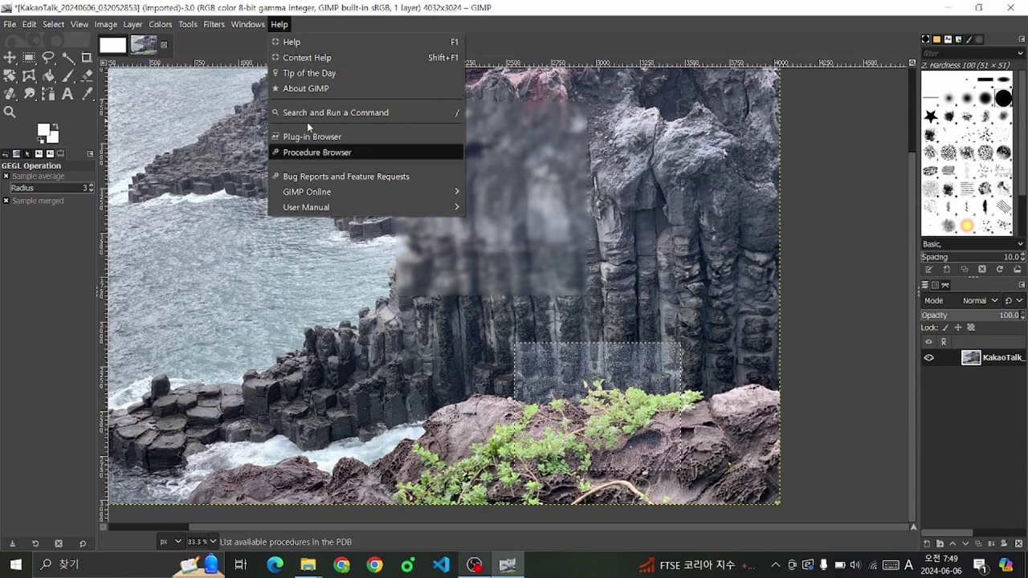
pyautogui.click(311, 27)
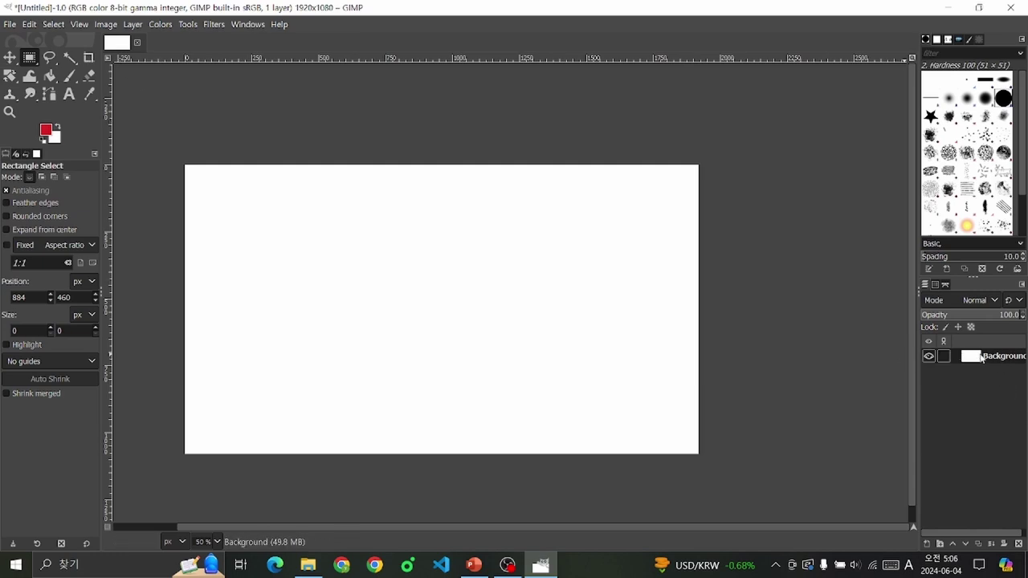
# Step: Toggle Background visibility, test-move it and undo, then turn on its position and size lock
pyautogui.click(930, 360)
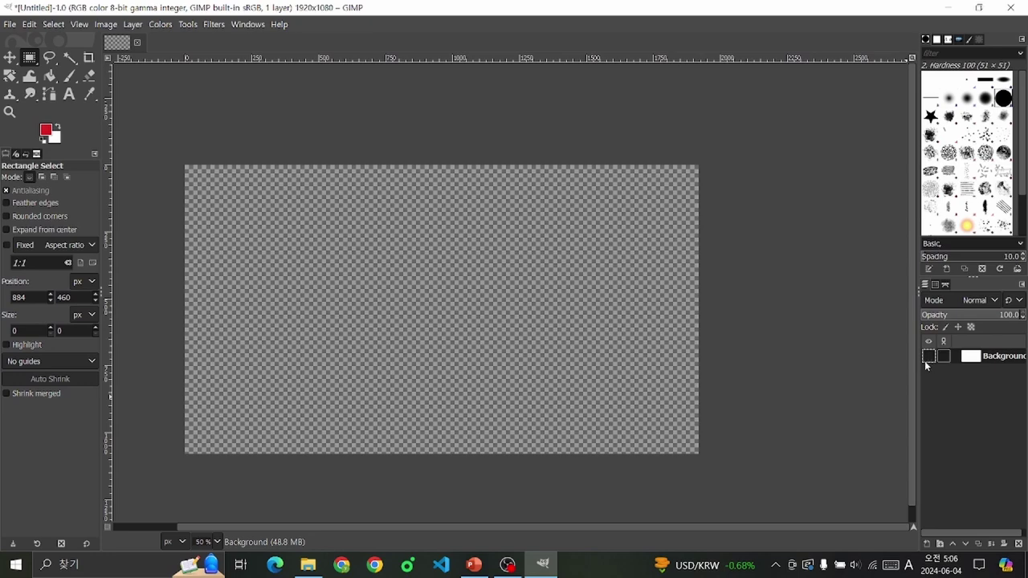
pyautogui.click(929, 357)
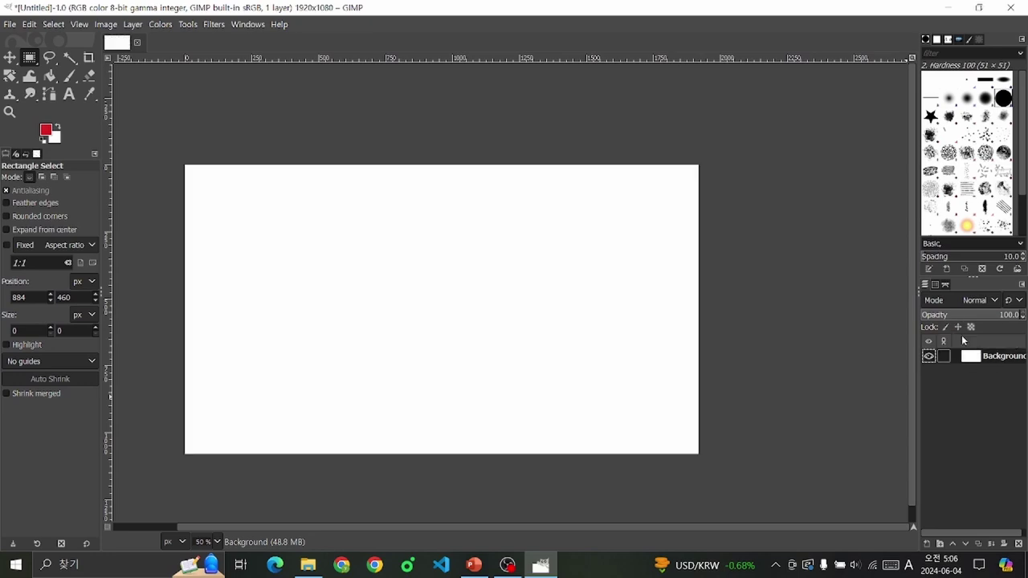
pyautogui.click(10, 57)
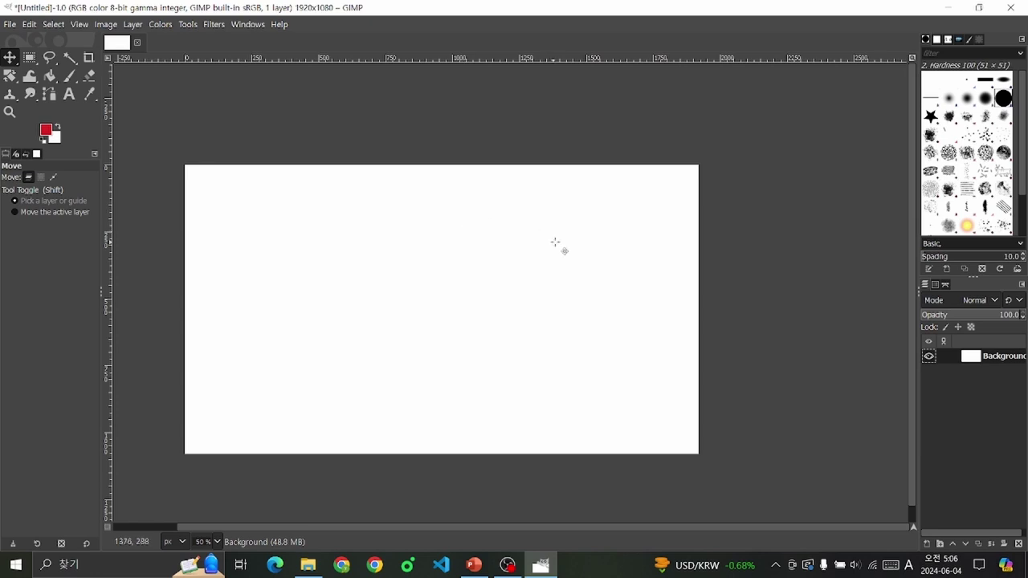
pyautogui.moveTo(555, 242); pyautogui.dragTo(558, 228)
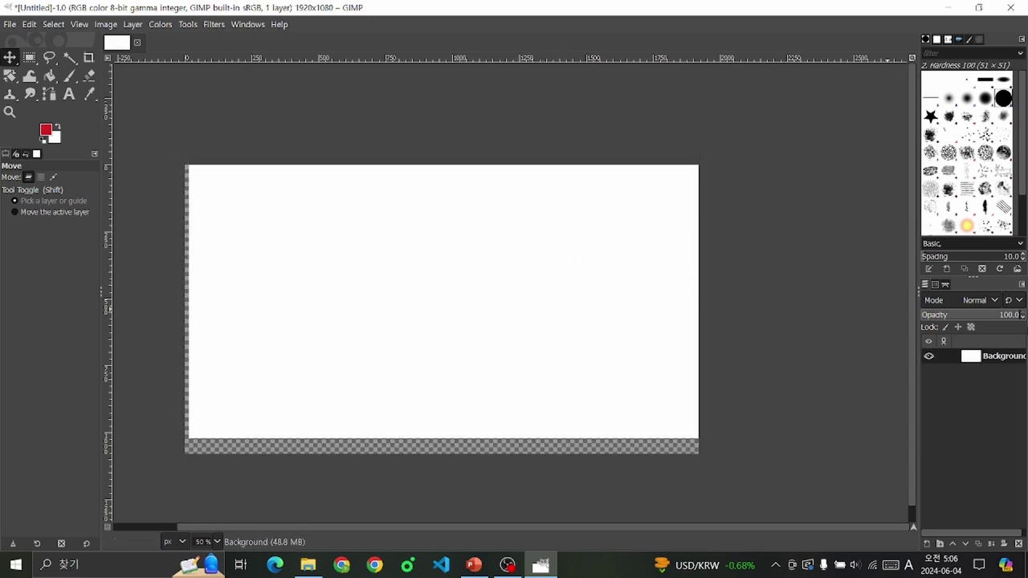
pyautogui.hotkey('ctrl', 'z')
pyautogui.click(958, 327)
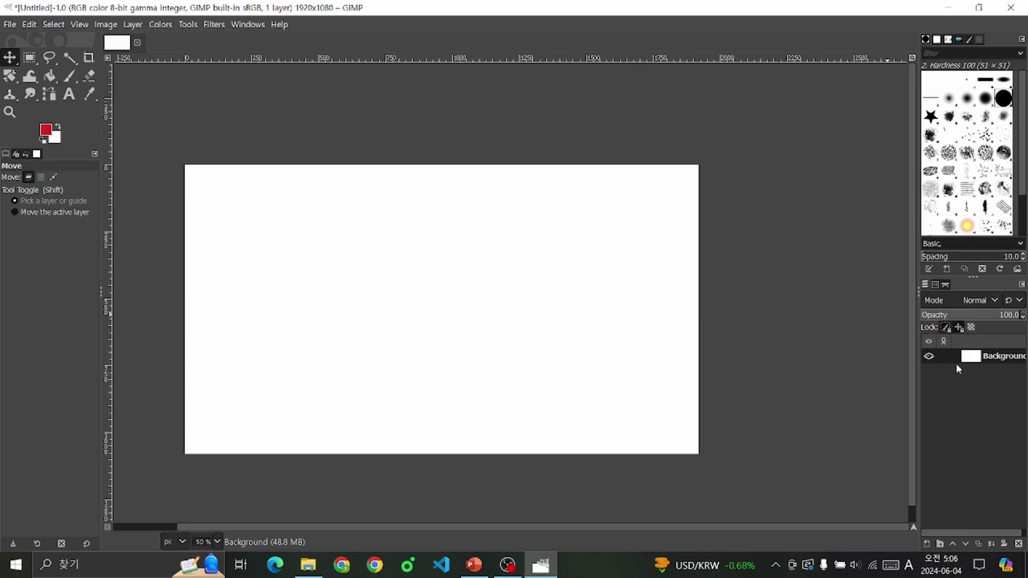
pyautogui.click(972, 318)
pyautogui.click(1023, 316)
pyautogui.click(990, 302)
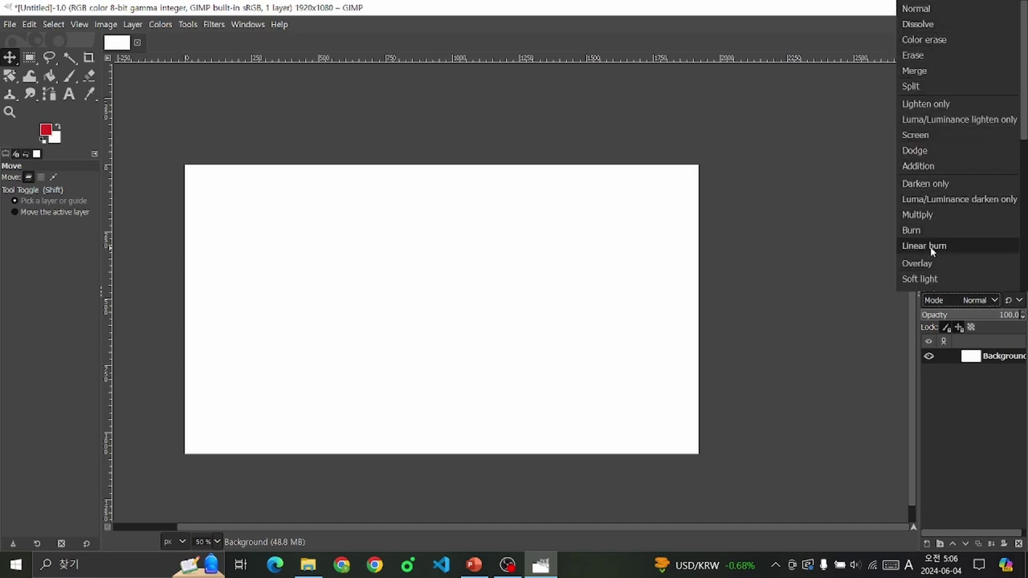
pyautogui.click(920, 263)
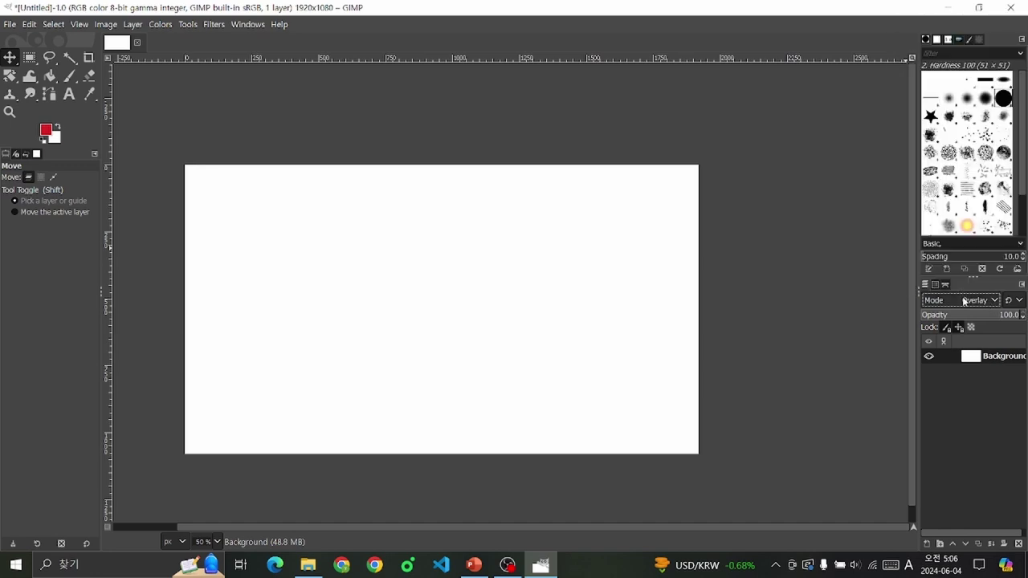
pyautogui.click(965, 300)
pyautogui.press('Escape')
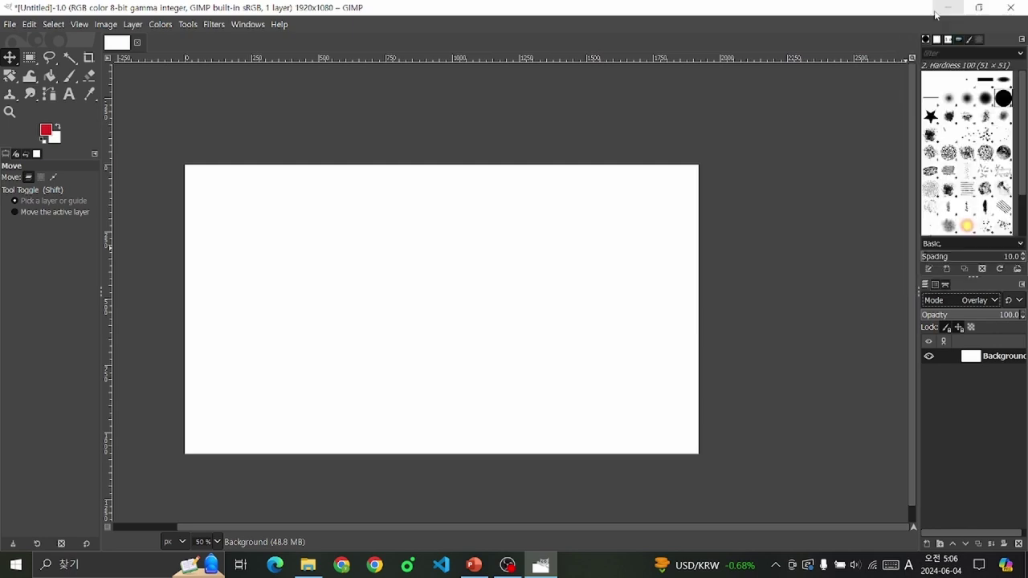
pyautogui.hotkey('ctrl', 'z')
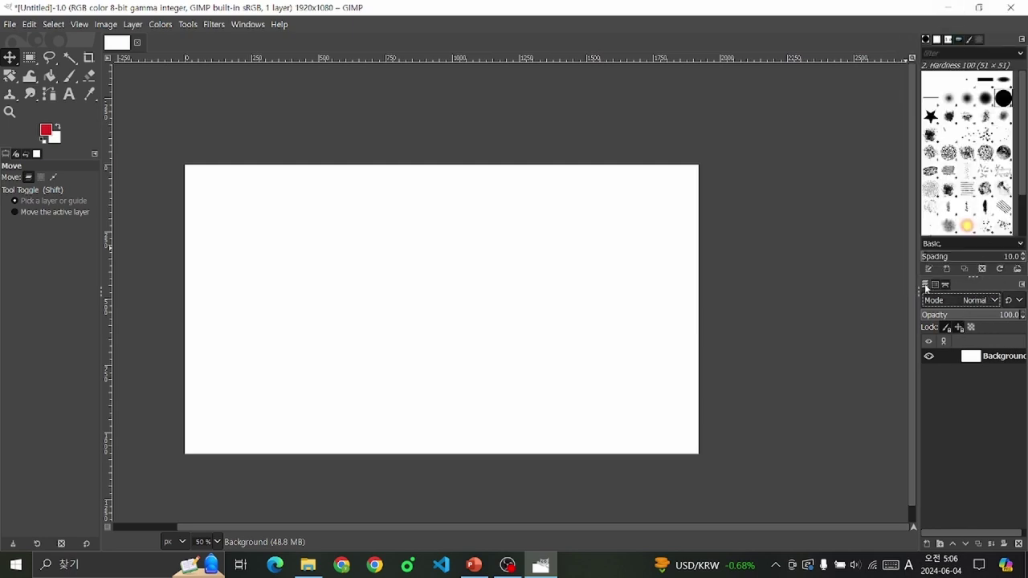
# Step: Browse the Channels, Paths and Layers tabs, showing the Selection path on the canvas
pyautogui.click(935, 285)
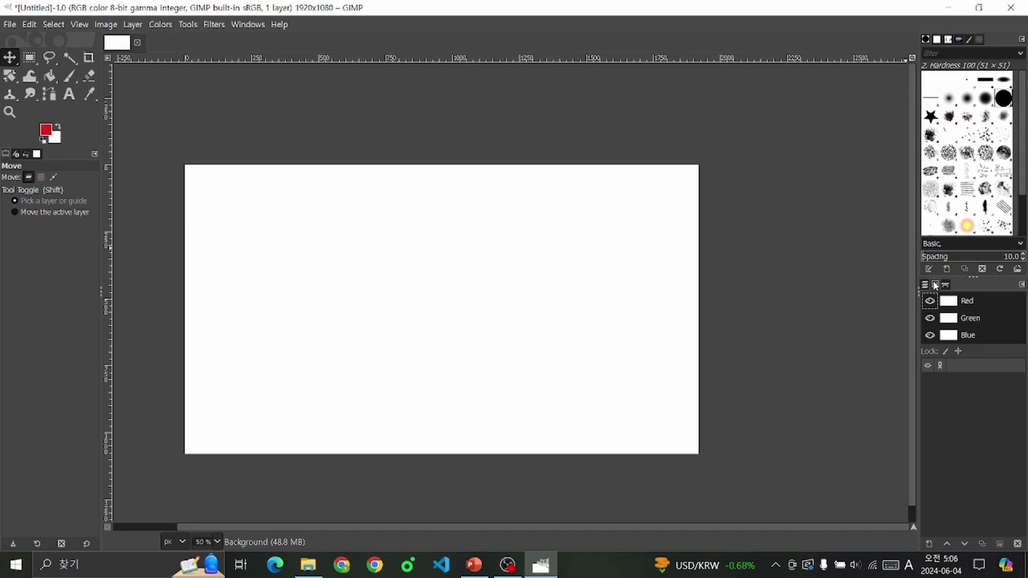
pyautogui.click(946, 284)
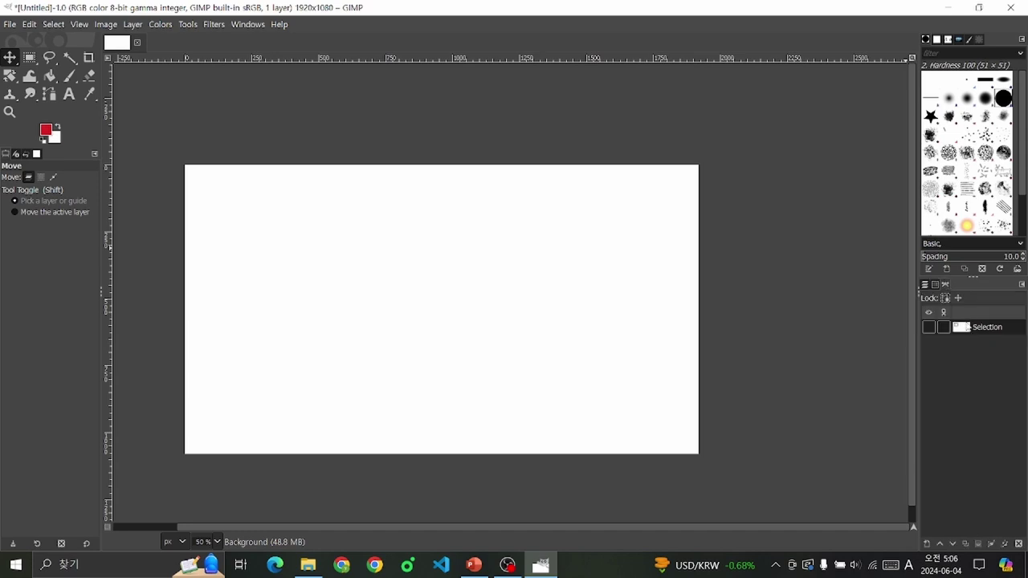
pyautogui.click(929, 328)
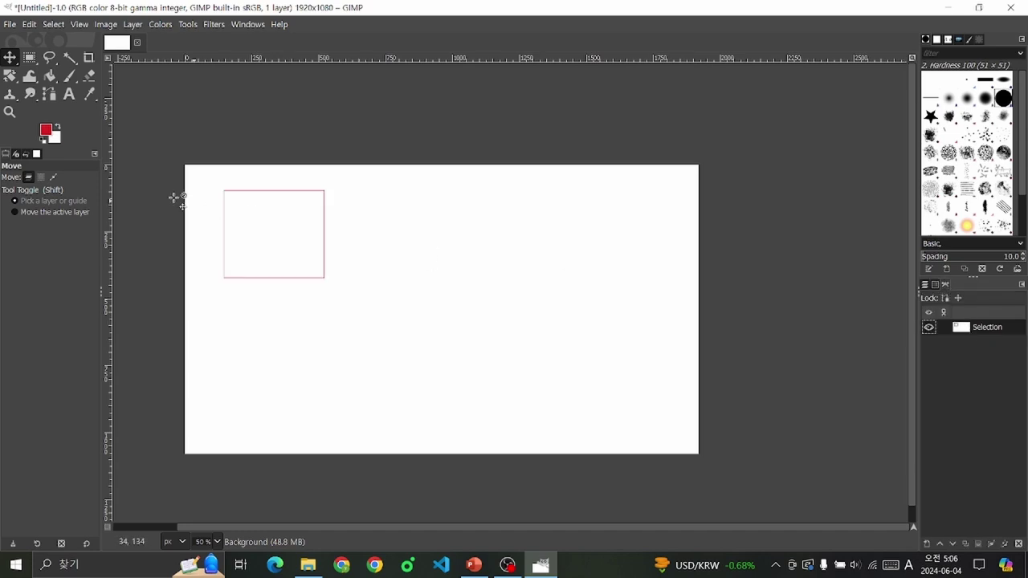
pyautogui.click(925, 285)
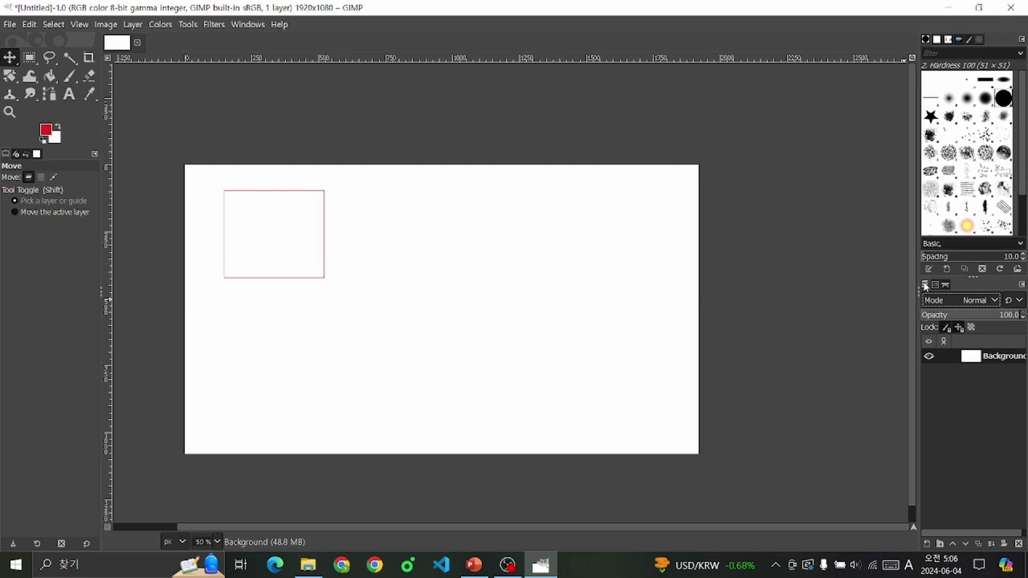
pyautogui.click(929, 356)
pyautogui.click(945, 284)
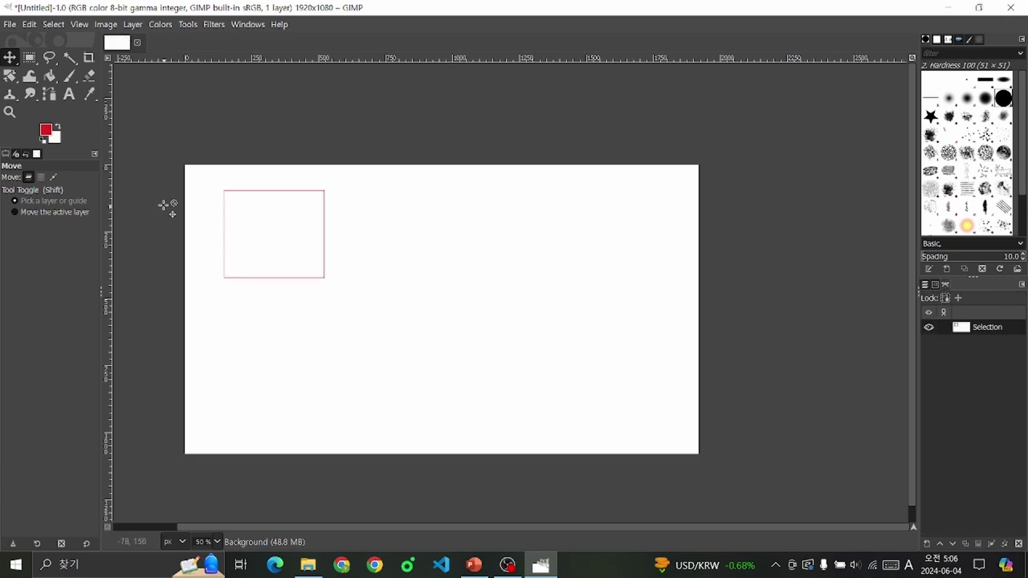
pyautogui.scroll(3, 172, 207)
# Step: Drag a corner of the Selection path with the Paths tool, undo it, then delete the path
pyautogui.click(50, 95)
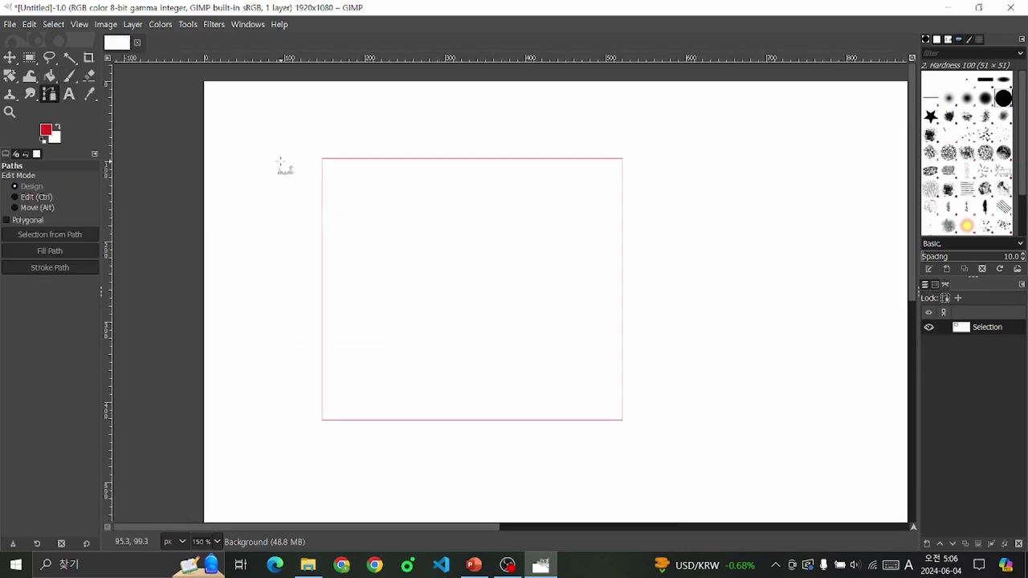
pyautogui.click(326, 163)
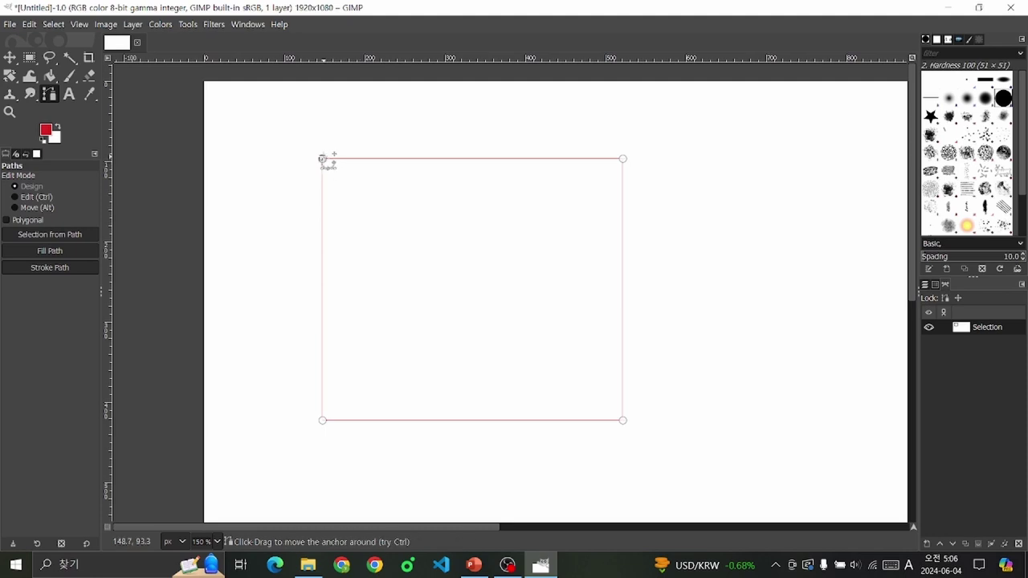
pyautogui.moveTo(325, 161)
pyautogui.mouseDown()
pyautogui.moveTo(492, 304)
pyautogui.moveTo(496, 287)
pyautogui.mouseUp()
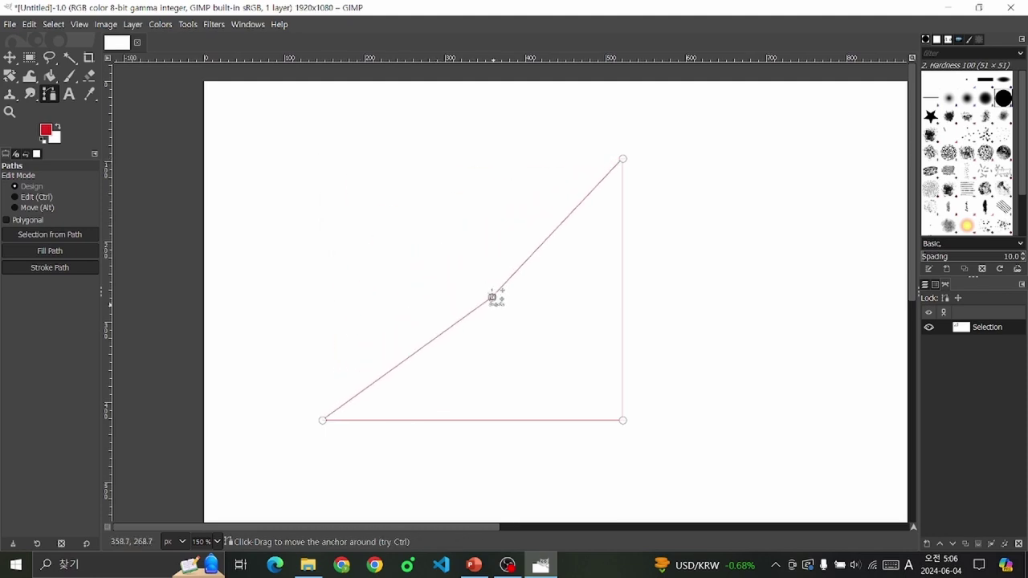
pyautogui.scroll(-2, 488, 154)
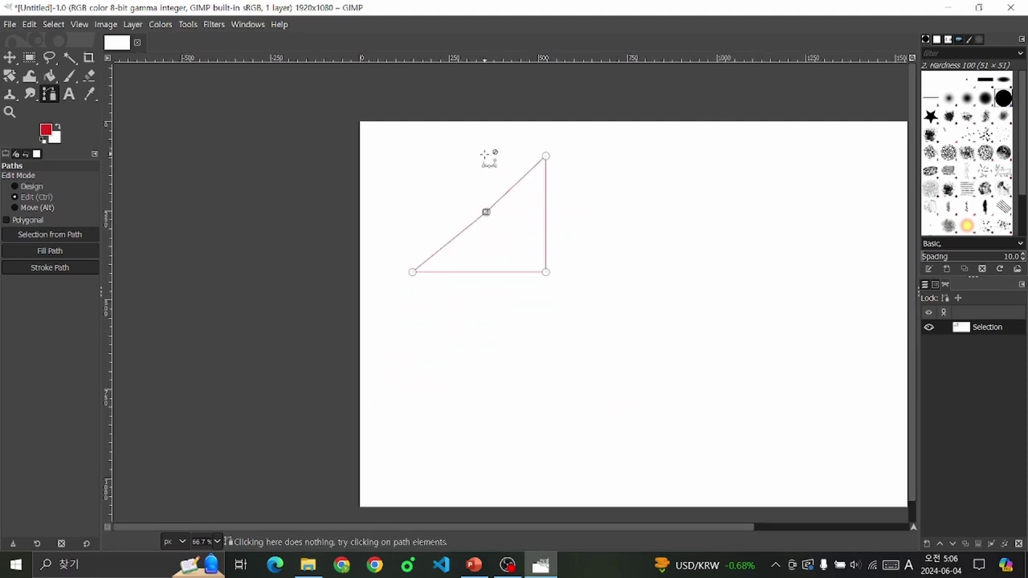
pyautogui.scroll(1, 578, 220)
pyautogui.scroll(1, 482, 188)
pyautogui.scroll(-2, 432, 168)
pyautogui.scroll(1, 432, 169)
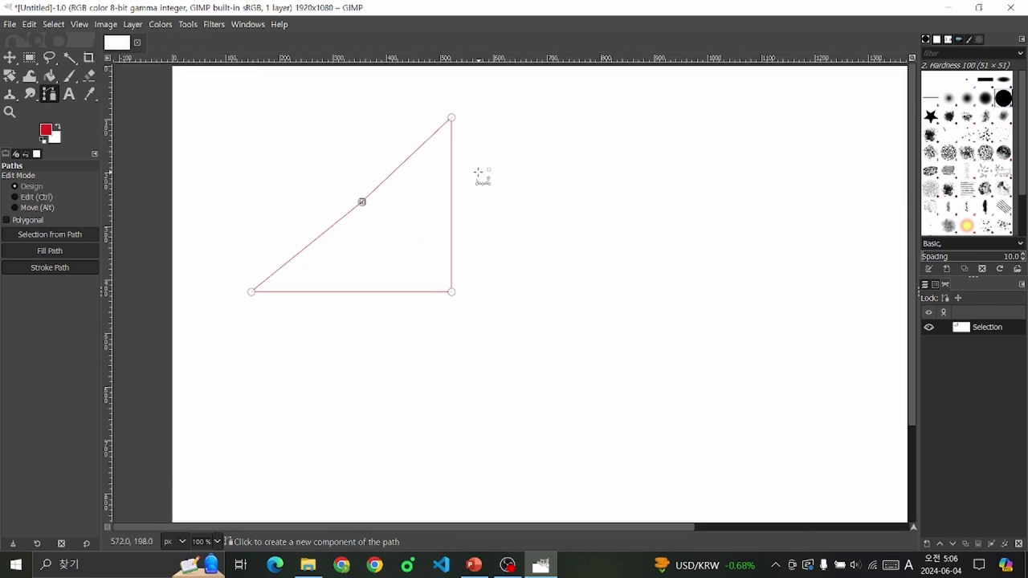
pyautogui.hotkey('ctrl', 'z')
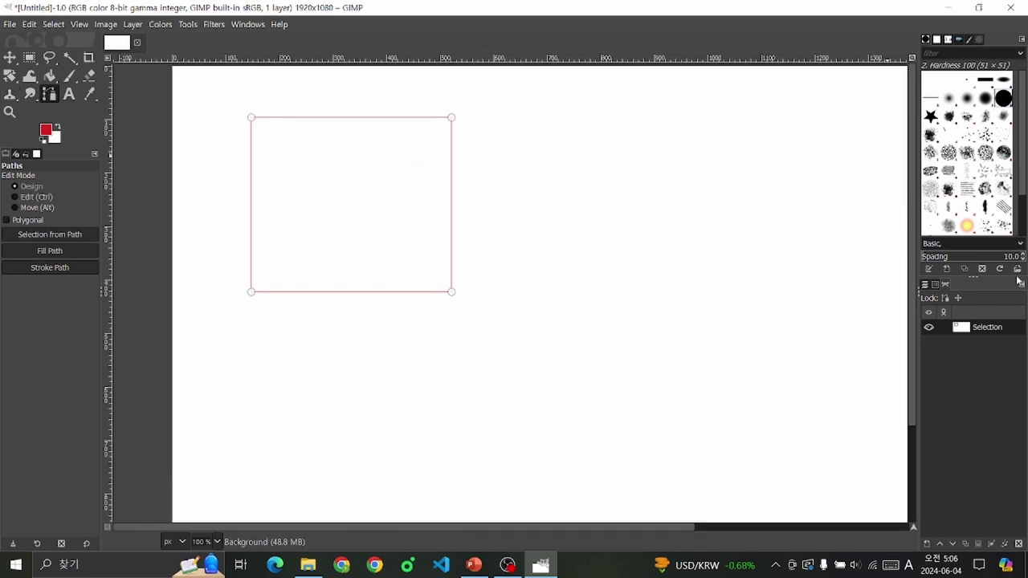
pyautogui.click(1017, 544)
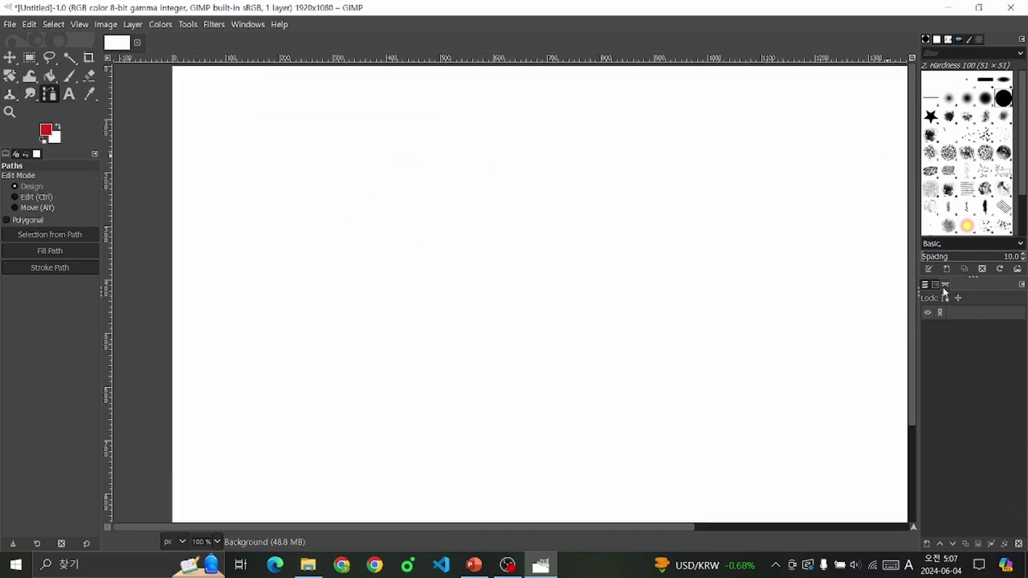
pyautogui.scroll(-2, 399, 260)
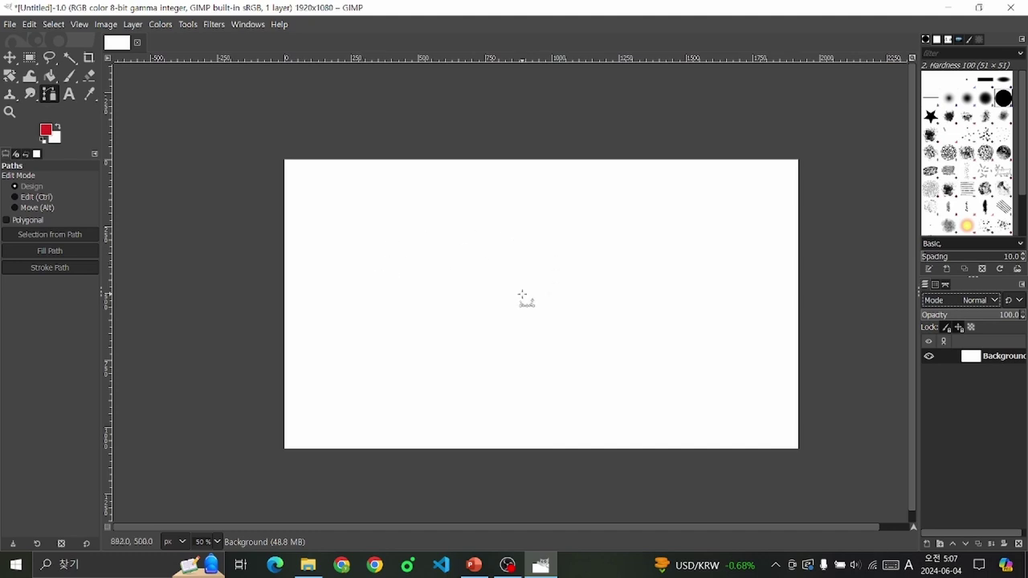
# Step: Add a new transparent layer named 'layer' above Background
pyautogui.scroll(1, 530, 267)
pyautogui.scroll(1, 562, 265)
pyautogui.scroll(-1, 521, 248)
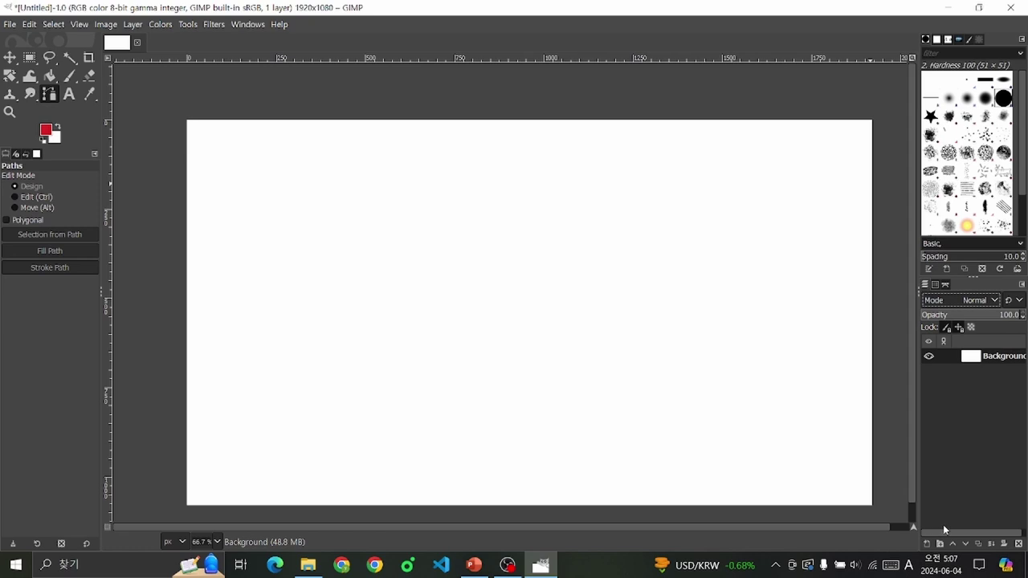
pyautogui.rightClick(959, 428)
pyautogui.click(985, 513)
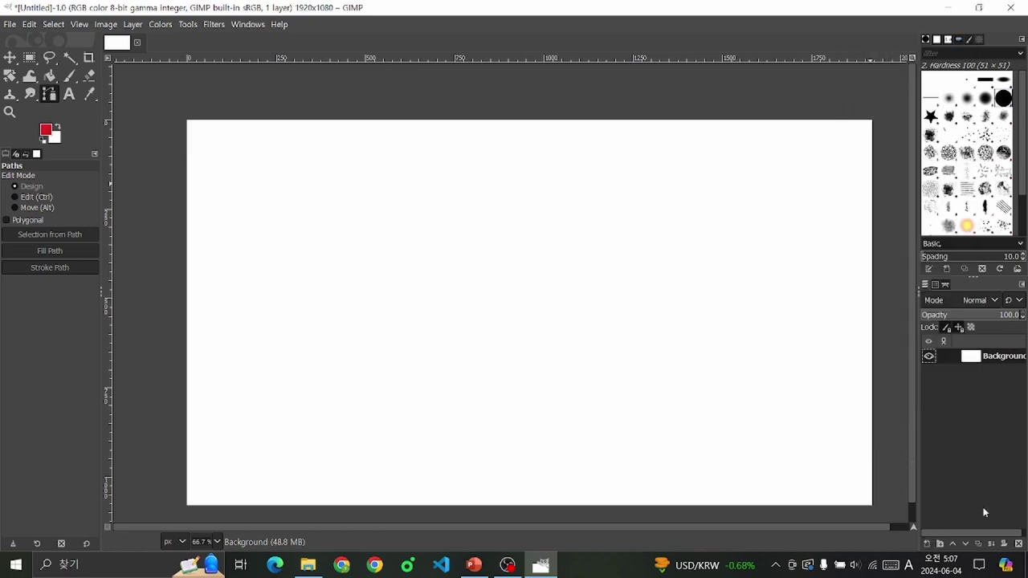
pyautogui.click(926, 545)
pyautogui.click(945, 533)
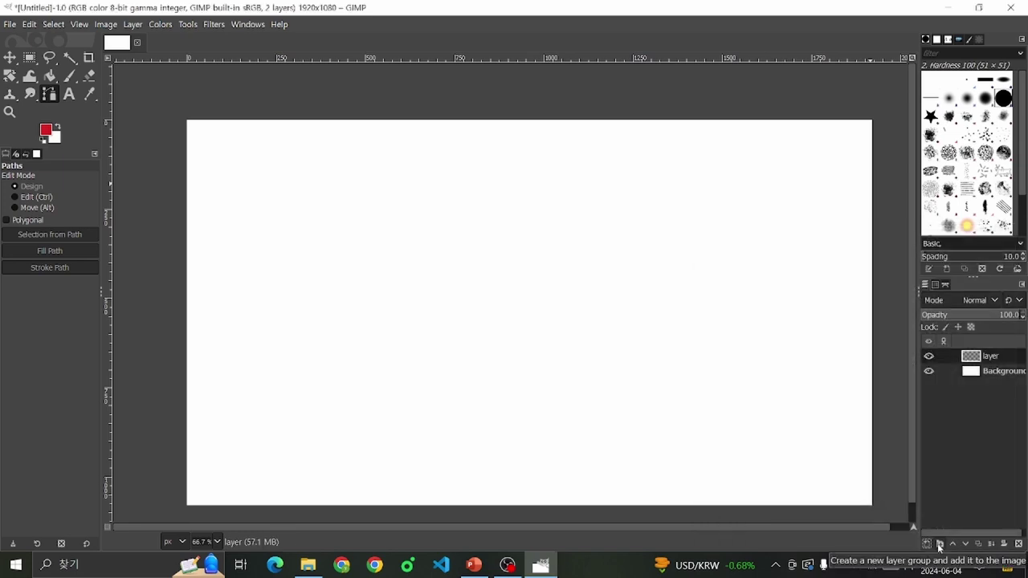
# Step: Create a Layer Group holding three new layers, then delete the group and its sublayers
pyautogui.click(939, 545)
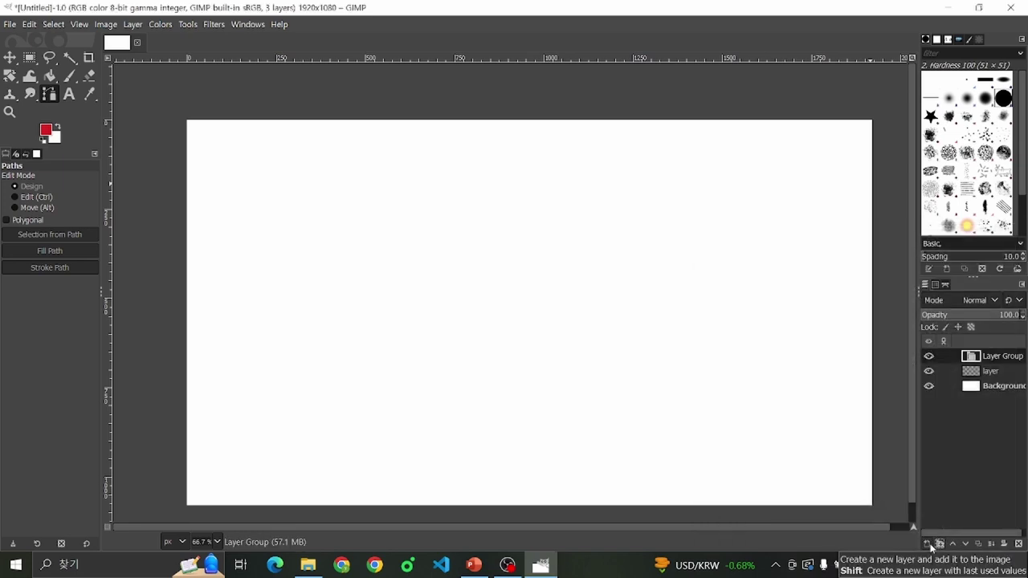
pyautogui.click(930, 546)
pyautogui.press('Return')
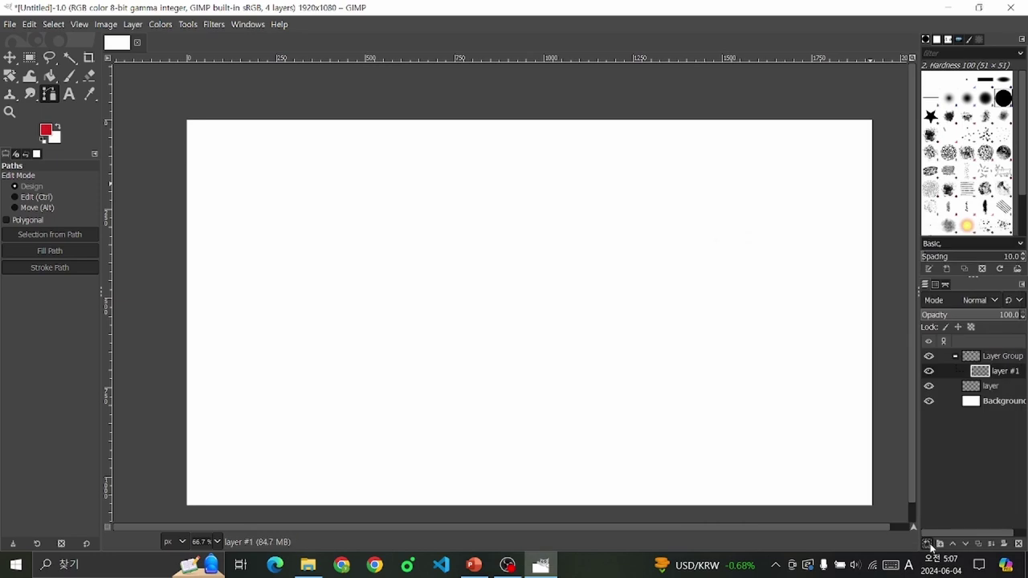
pyautogui.click(931, 546)
pyautogui.press('Return')
pyautogui.click(931, 547)
pyautogui.press('Return')
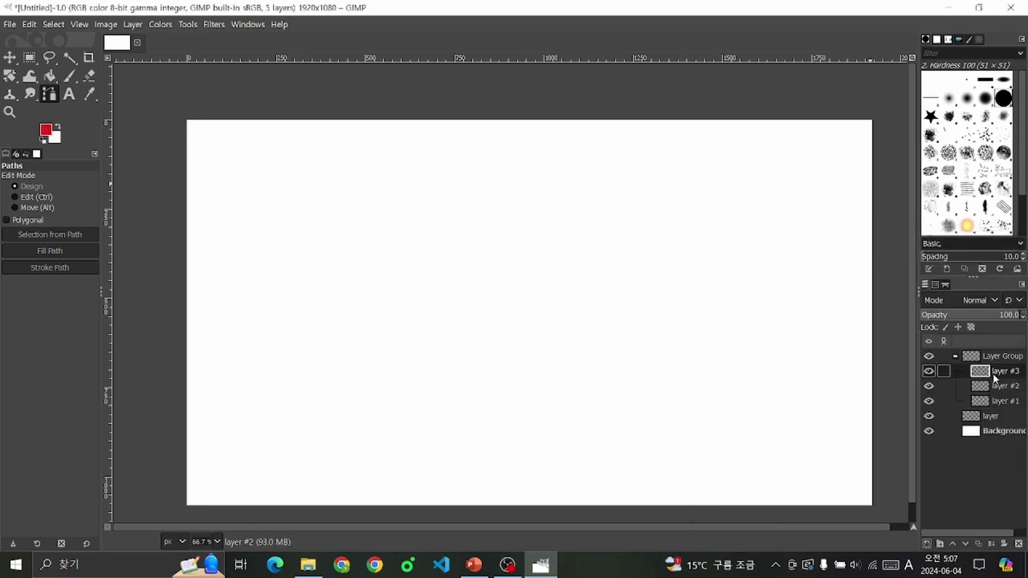
pyautogui.click(986, 358)
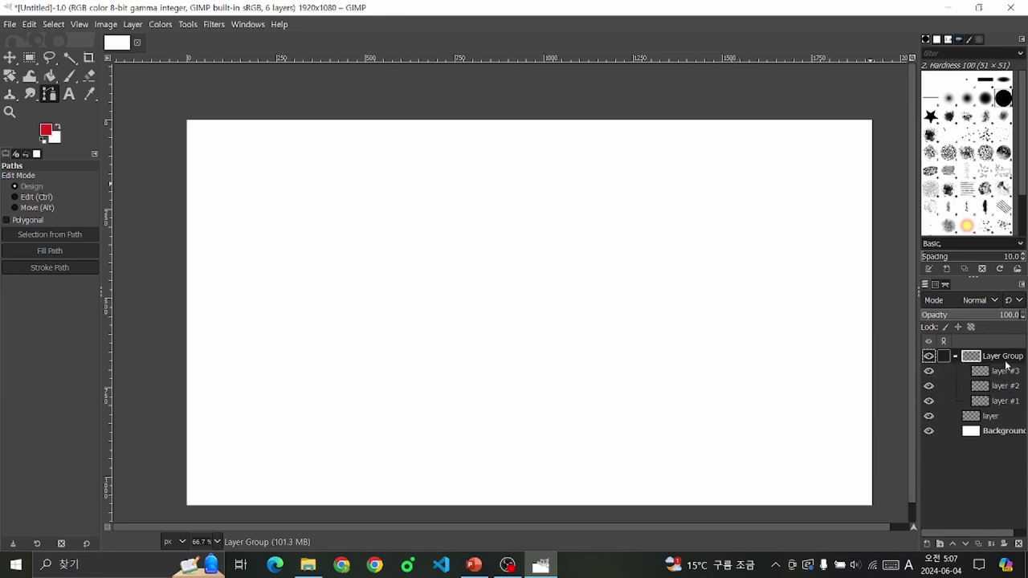
pyautogui.click(1018, 544)
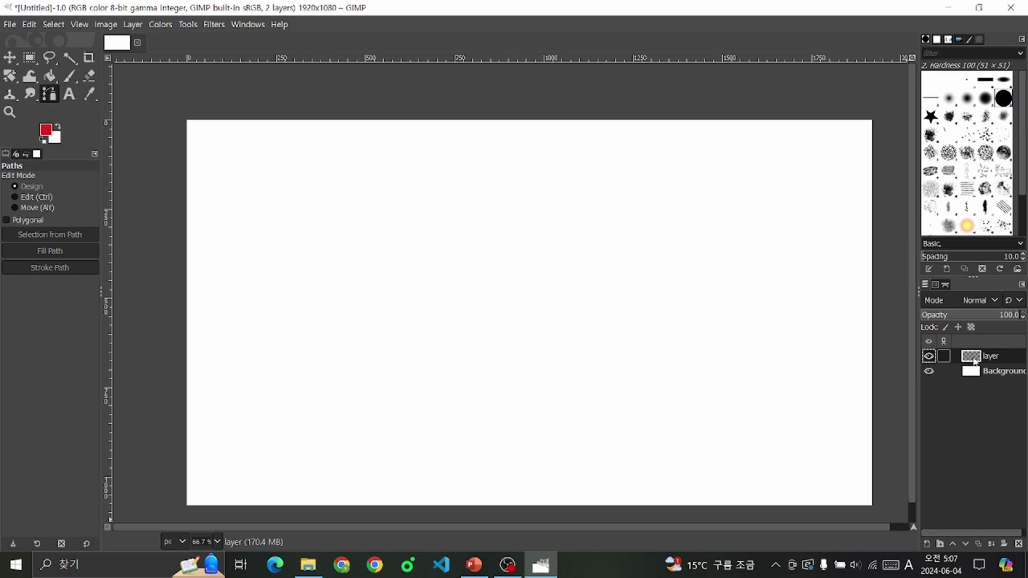
# Step: Lower 'layer' beneath Background, then move it back above Background
pyautogui.moveTo(976, 357)
pyautogui.mouseDown()
pyautogui.moveTo(990, 376)
pyautogui.moveTo(991, 355)
pyautogui.mouseUp()
pyautogui.click(966, 544)
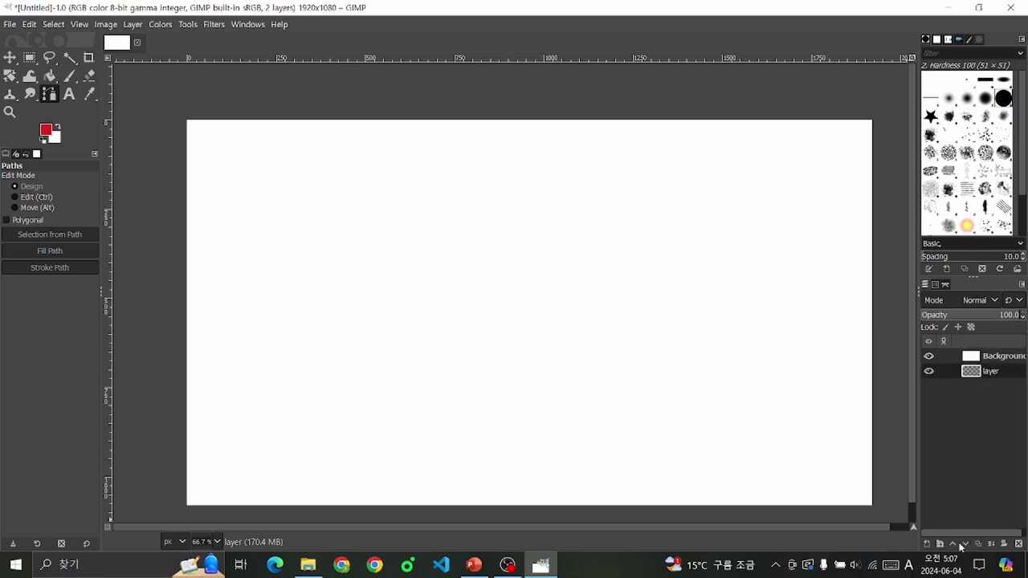
pyautogui.click(966, 545)
pyautogui.moveTo(991, 374); pyautogui.dragTo(993, 357)
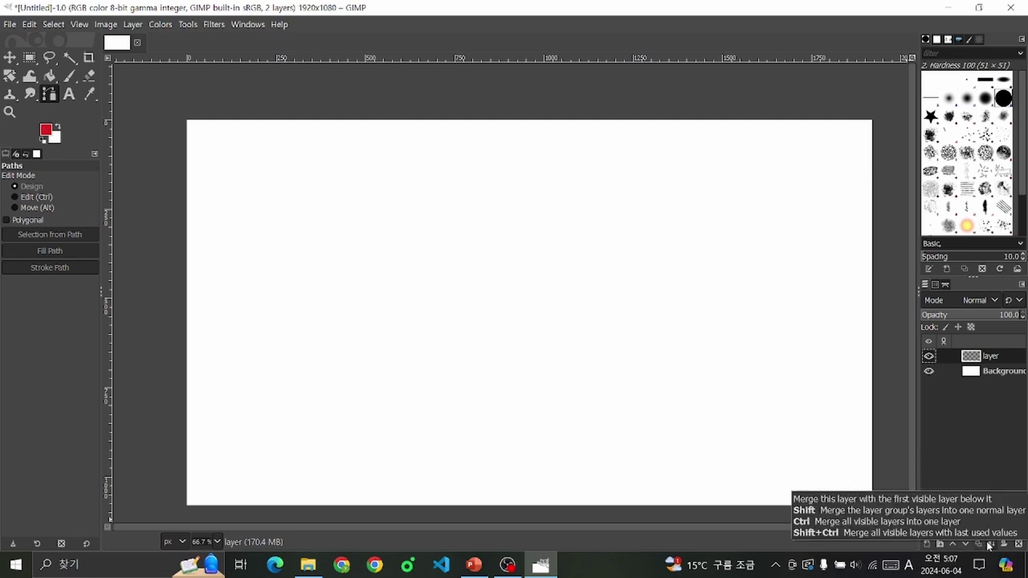
# Step: Duplicate 'layer' and merge the copy down, then add a new layer #1
pyautogui.click(981, 544)
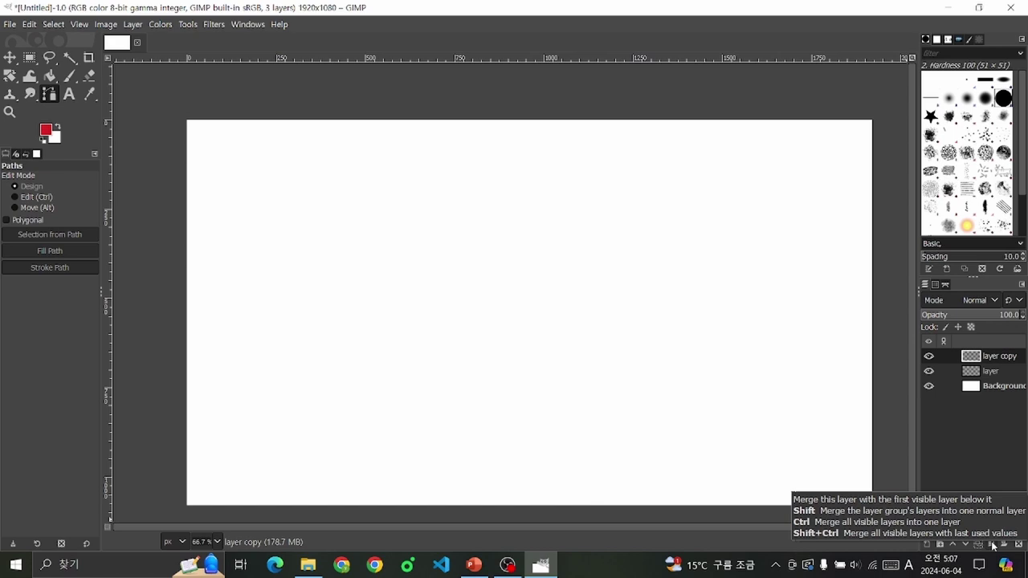
pyautogui.click(994, 547)
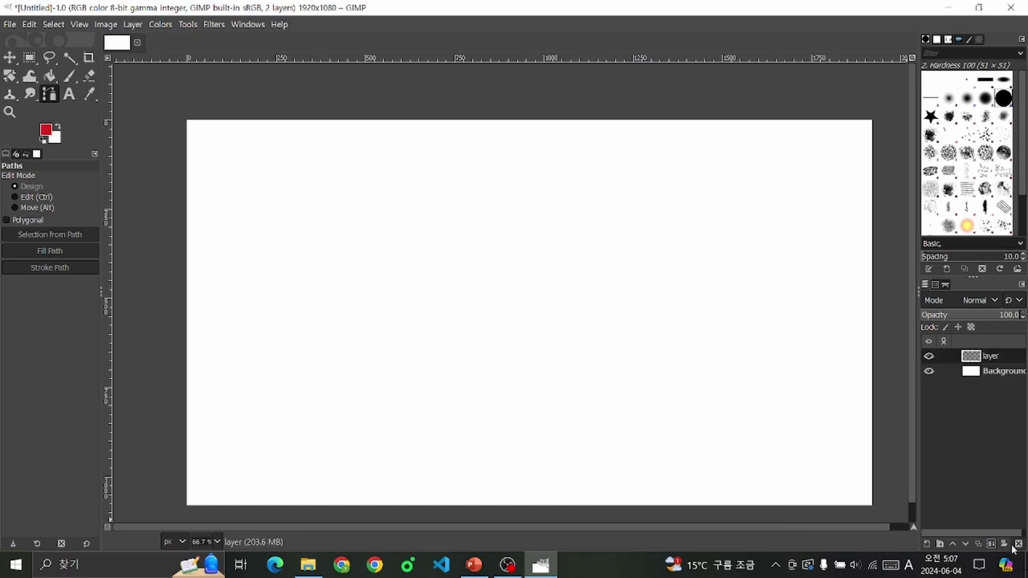
pyautogui.click(927, 544)
pyautogui.click(938, 531)
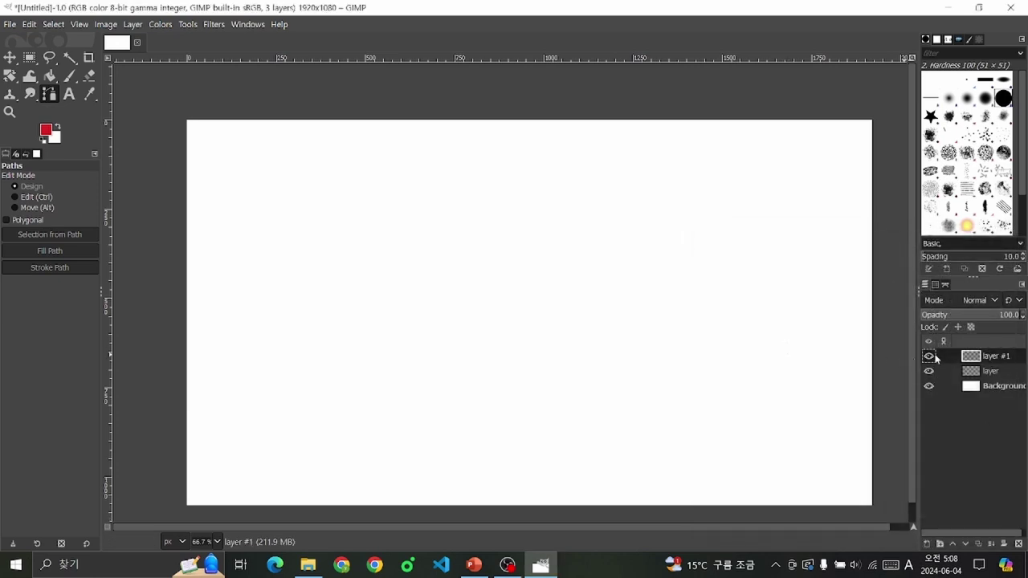
# Step: Paint a red blob near the upper left of 'layer' with the Paintbrush
pyautogui.click(990, 371)
pyautogui.click(69, 76)
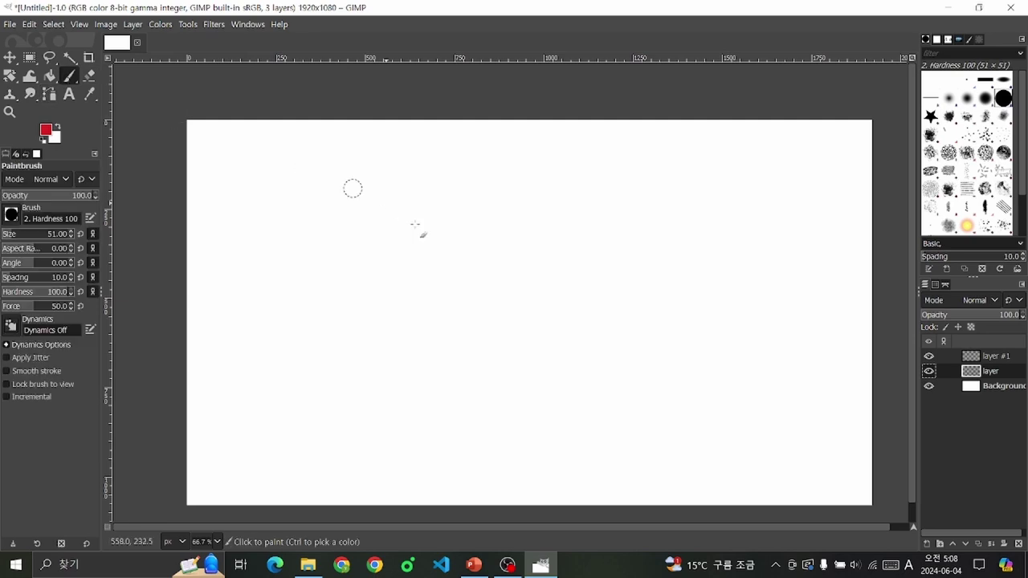
pyautogui.moveTo(386, 234); pyautogui.dragTo(432, 210)
# Step: Set the foreground to purple, paint a stroke on layer #1, lower it, then delete layer #1
pyautogui.press('pageup')
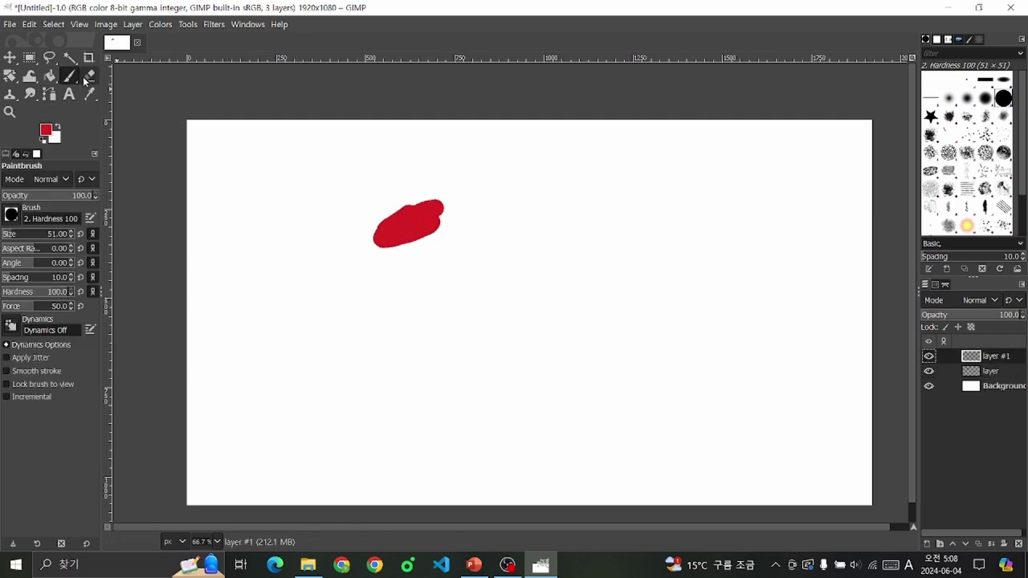
pyautogui.click(47, 130)
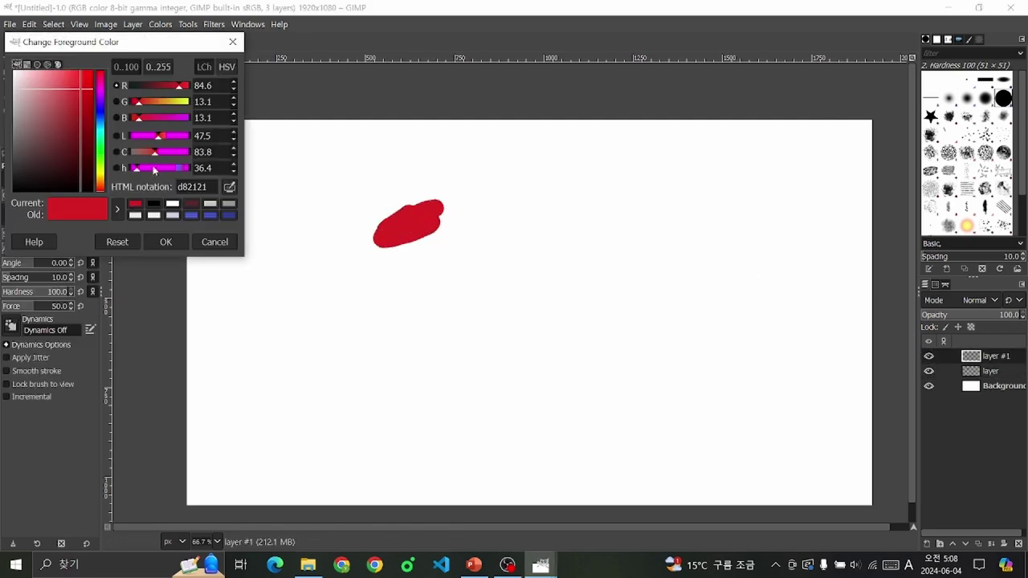
pyautogui.moveTo(100, 121); pyautogui.dragTo(101, 90)
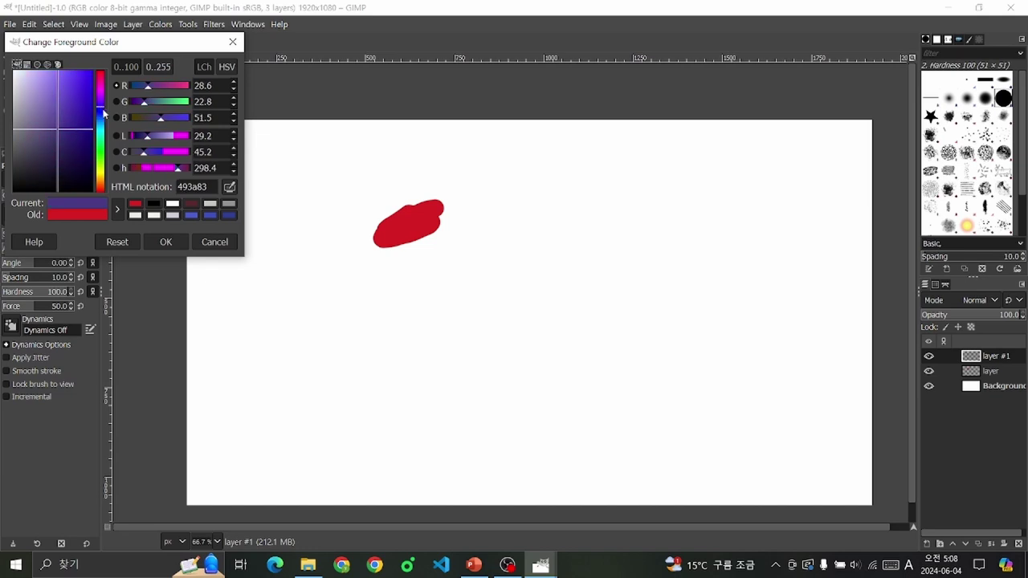
pyautogui.click(170, 241)
pyautogui.moveTo(367, 195); pyautogui.dragTo(434, 257)
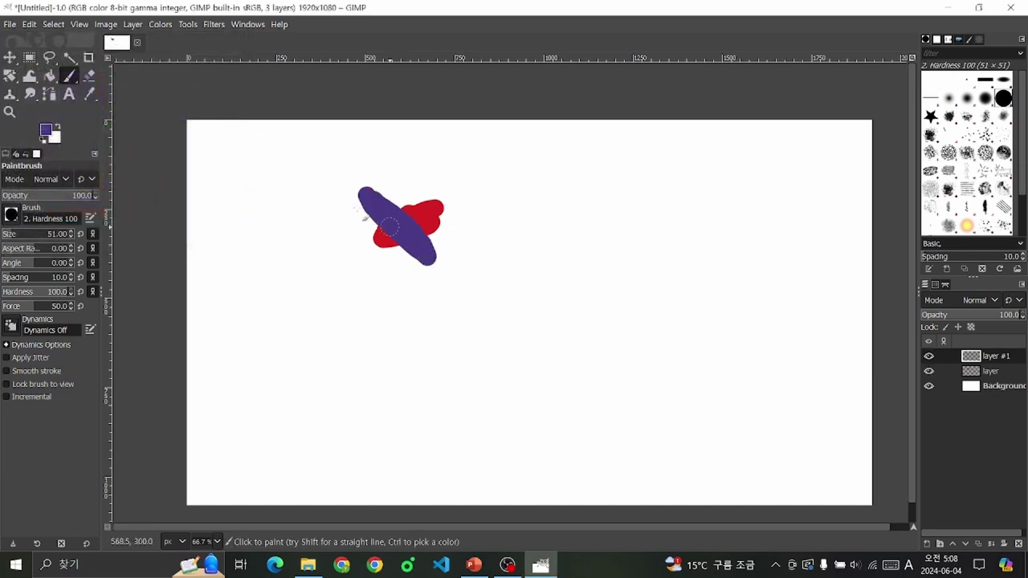
pyautogui.moveTo(984, 357); pyautogui.dragTo(989, 379)
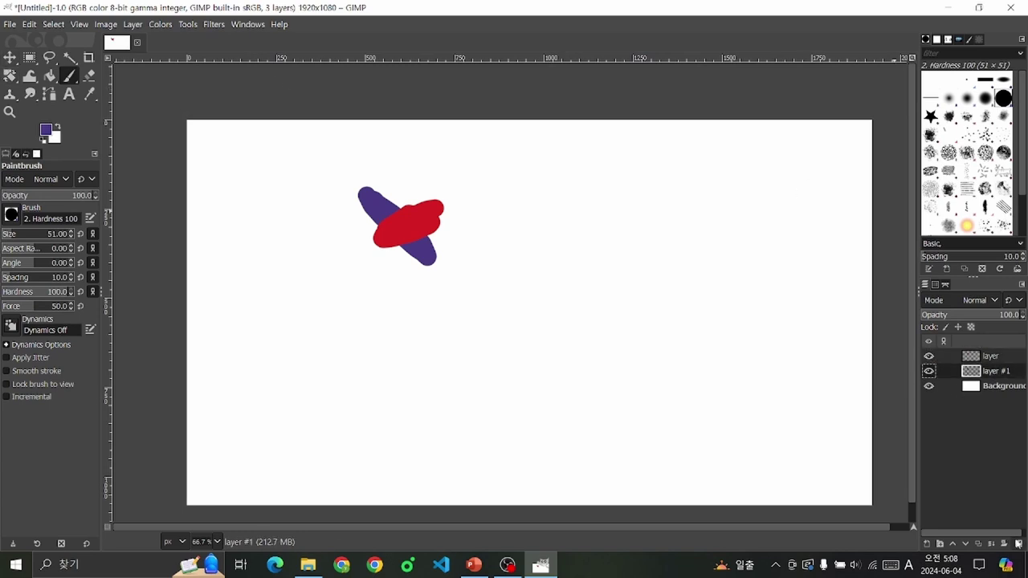
pyautogui.click(1019, 544)
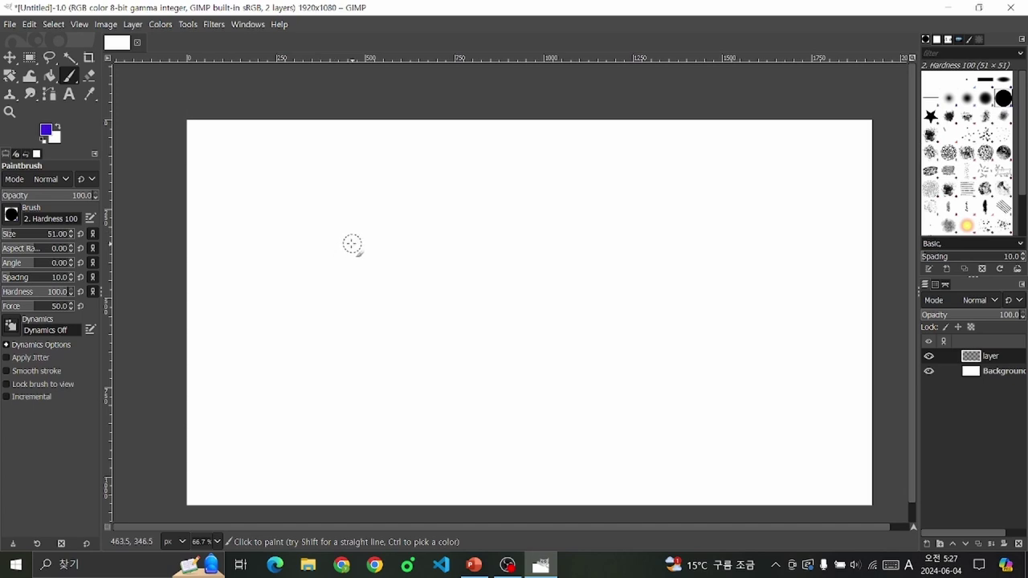
# Step: Paint a purple blob, scale its layer to 600×338 and undo, then draw a small elliptical selection
pyautogui.moveTo(377, 243)
pyautogui.mouseDown()
pyautogui.moveTo(383, 263)
pyautogui.moveTo(351, 263)
pyautogui.mouseUp()
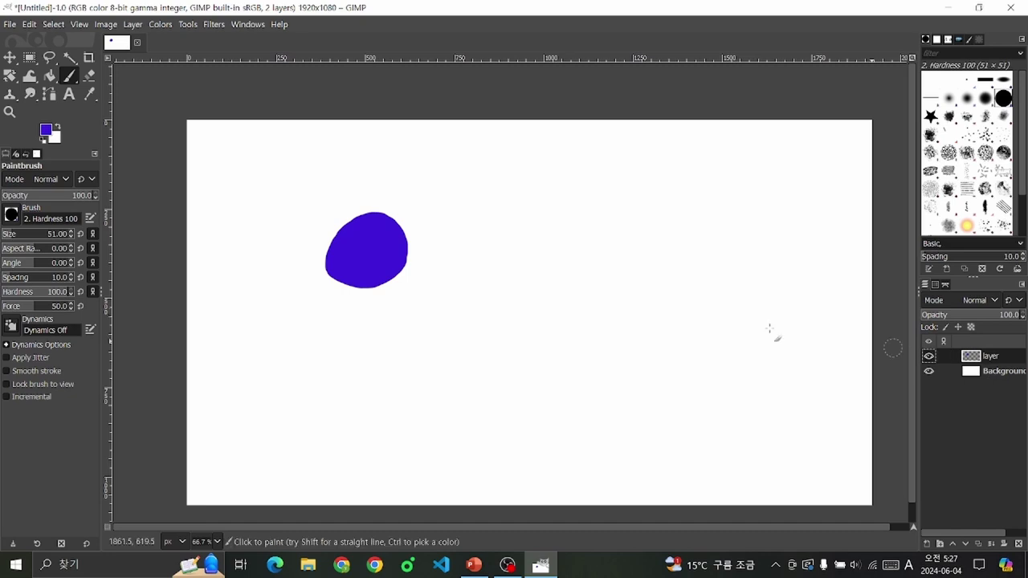
pyautogui.rightClick(1012, 355)
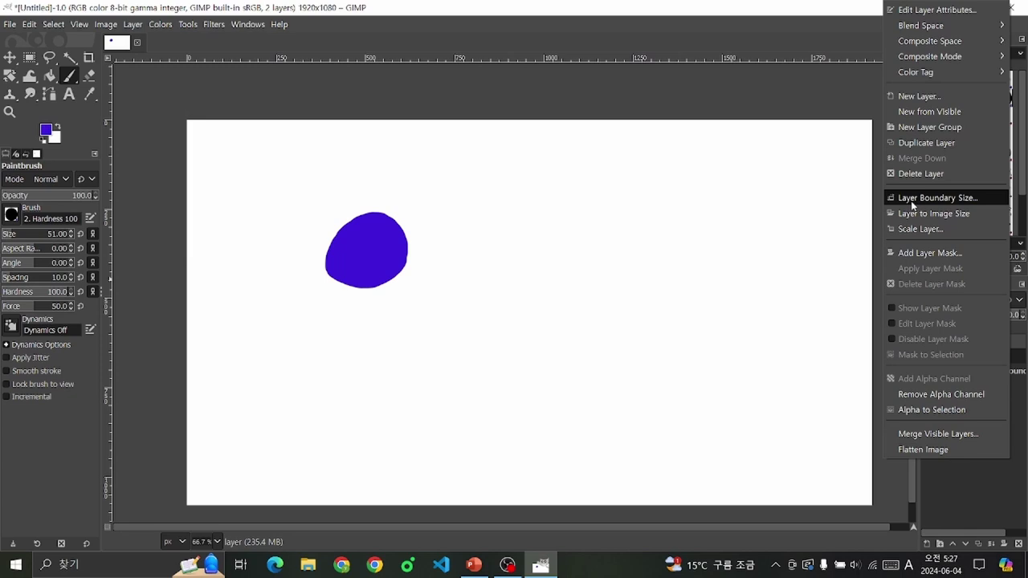
pyautogui.click(941, 230)
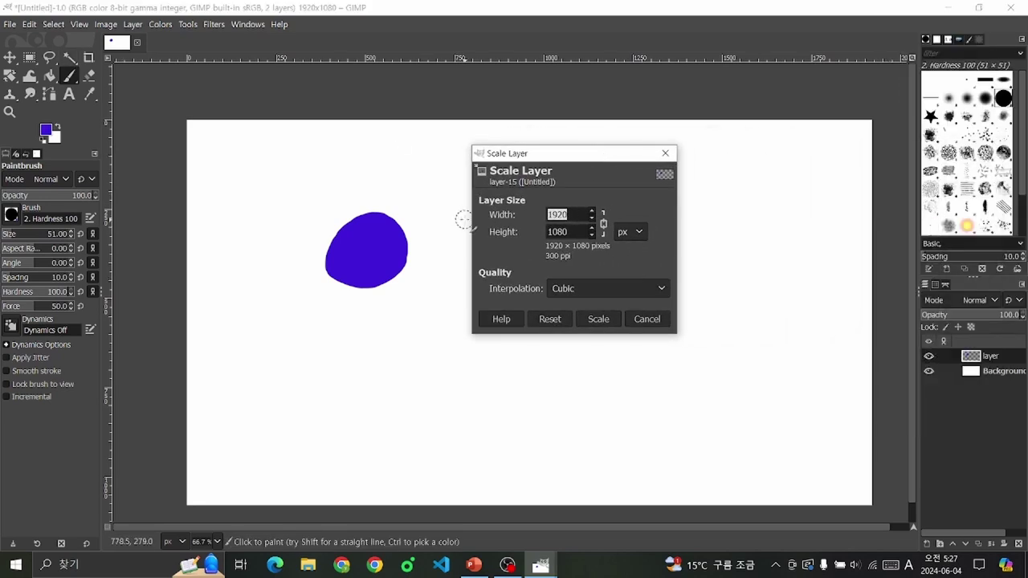
pyautogui.write('600')
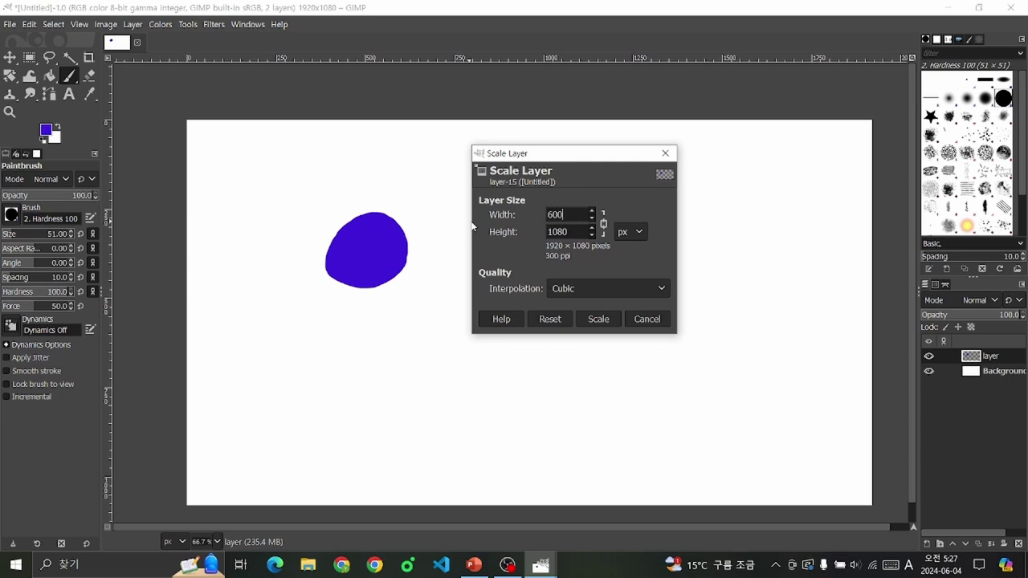
pyautogui.press('Tab')
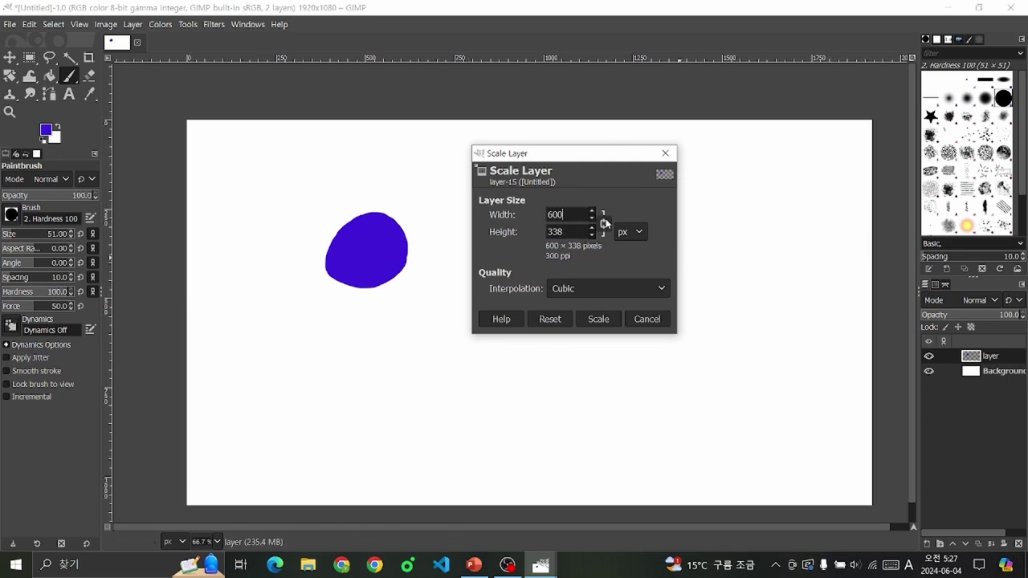
pyautogui.click(601, 319)
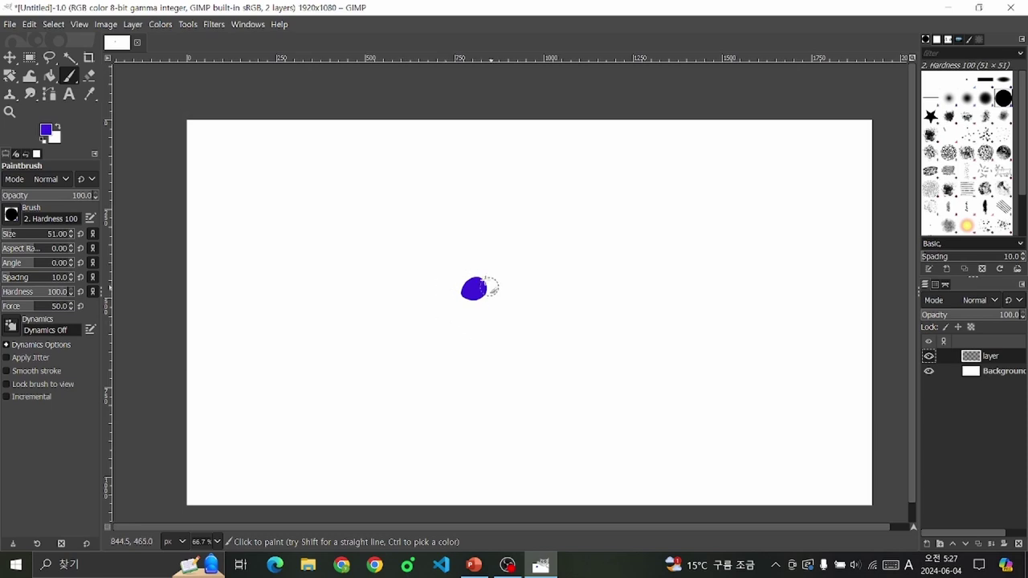
pyautogui.hotkey('ctrl', 'z')
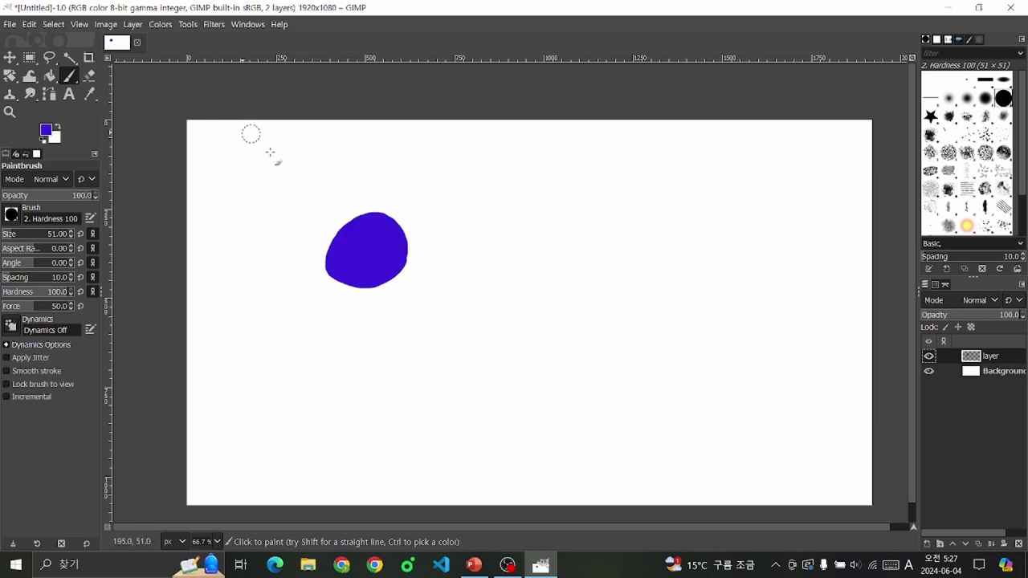
pyautogui.press('e')
pyautogui.moveTo(327, 256); pyautogui.dragTo(338, 250)
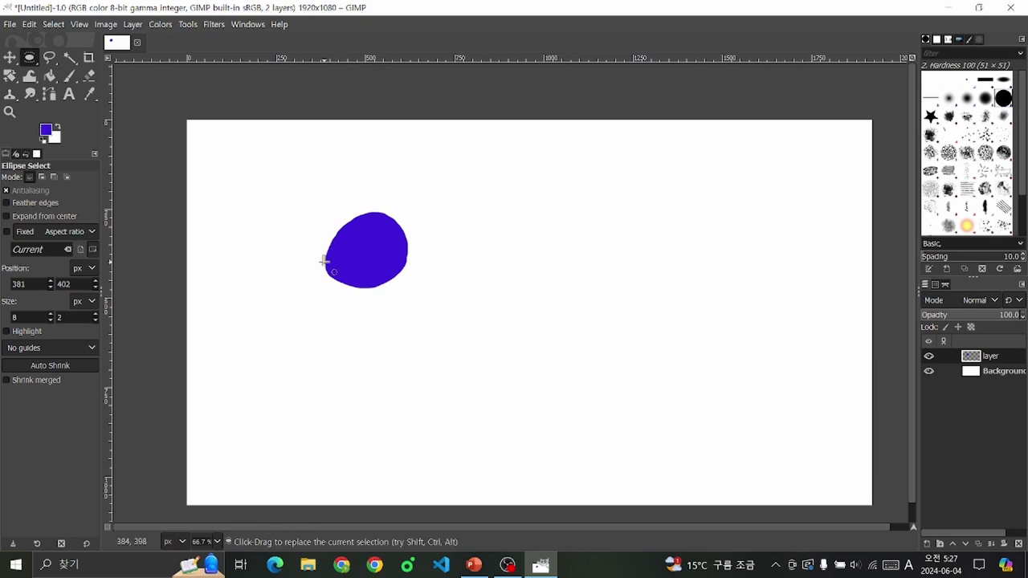
# Step: Erase the purple blob with the Eraser (Shift+E), then return to the Paintbrush
pyautogui.hotkey('shift', 'e')
pyautogui.moveTo(386, 216)
pyautogui.mouseDown()
pyautogui.moveTo(321, 256)
pyautogui.moveTo(375, 214)
pyautogui.moveTo(324, 289)
pyautogui.moveTo(392, 224)
pyautogui.moveTo(327, 355)
pyautogui.mouseUp()
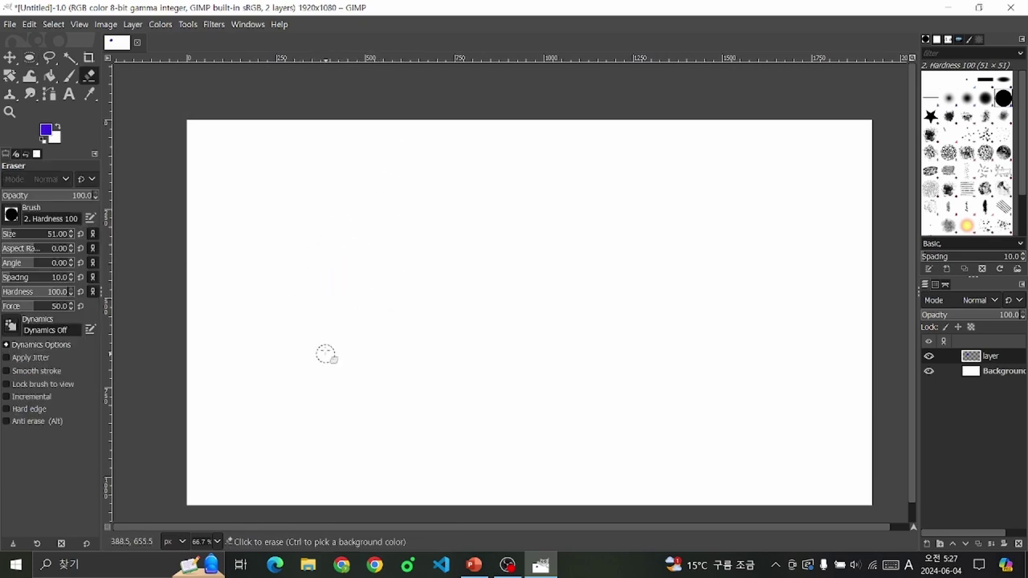
pyautogui.click(69, 75)
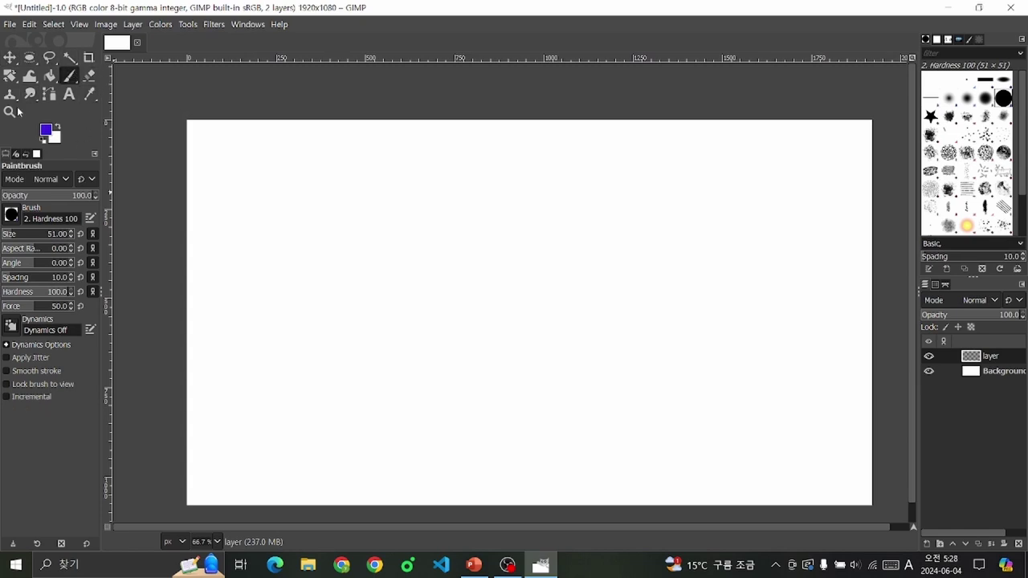